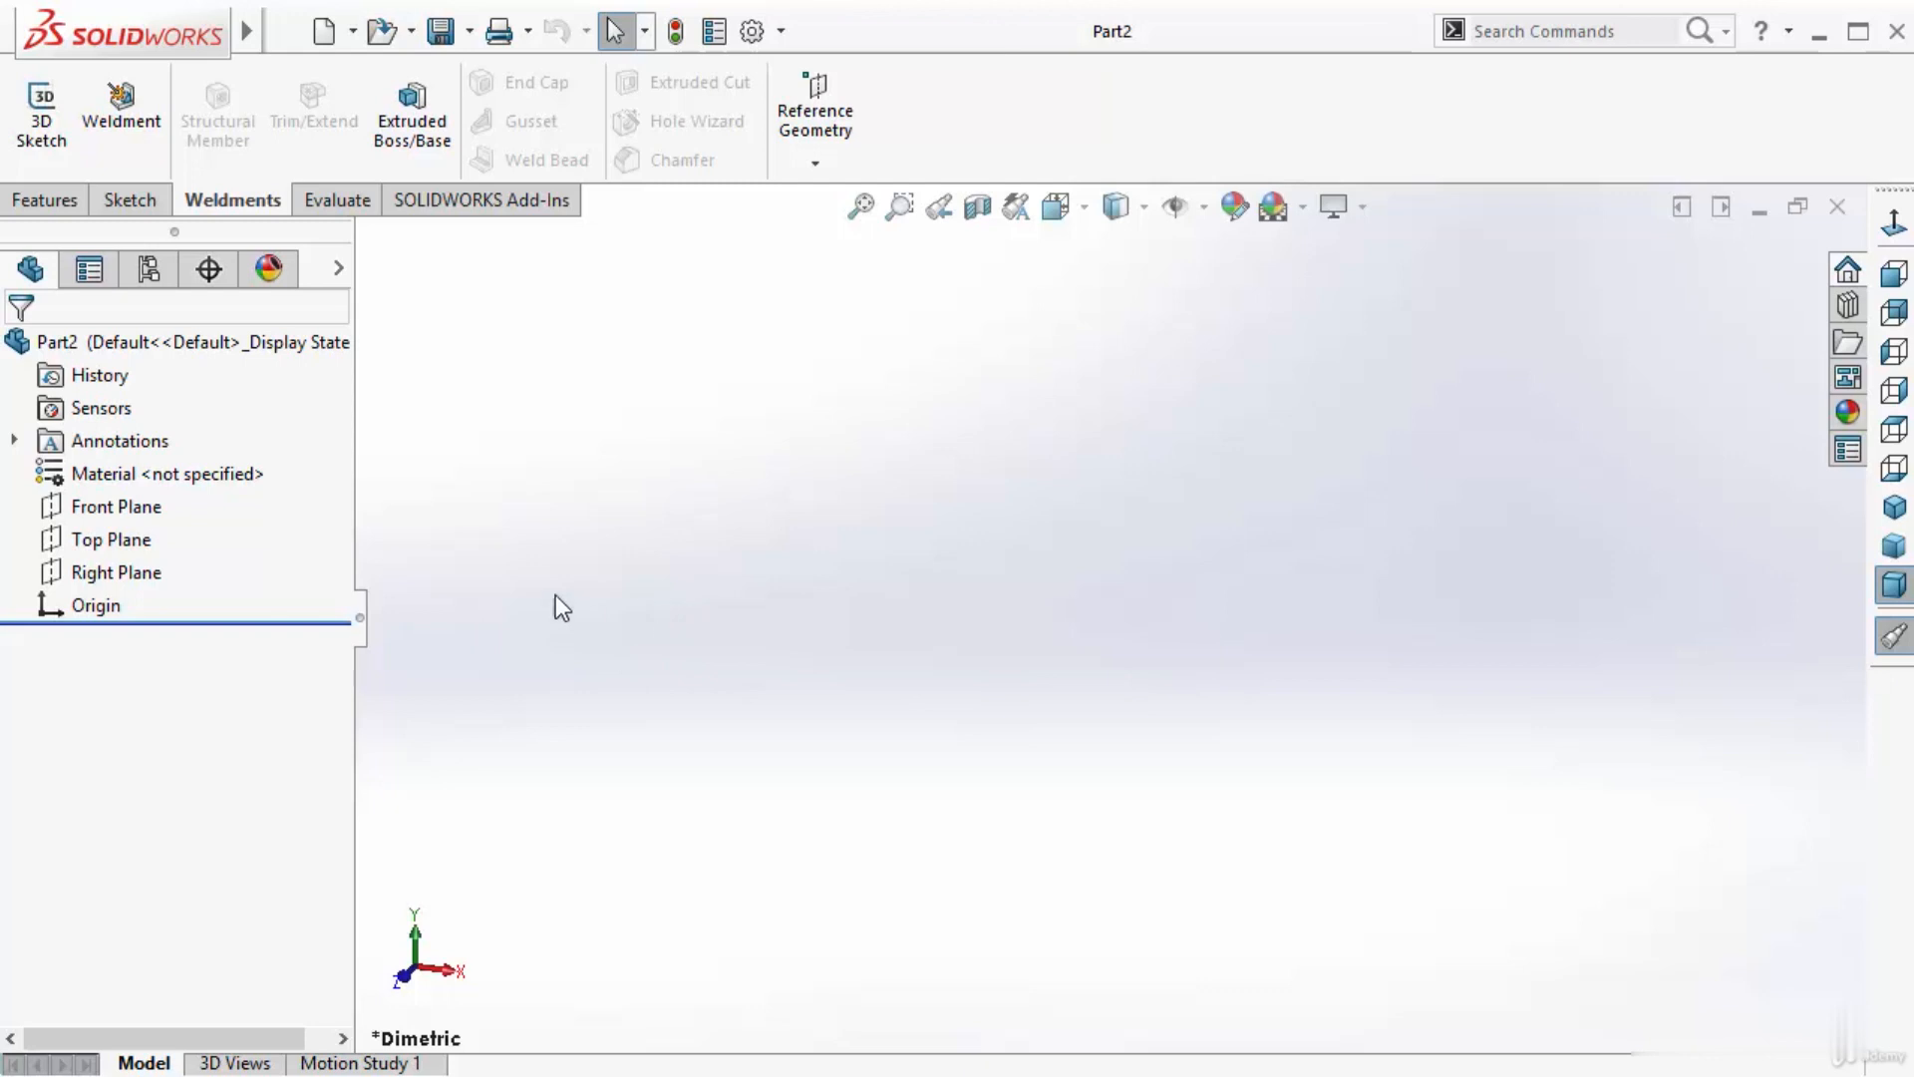
- Start a sketch on the Front Plane and draw a horizontal ellipse centred on the origin, about 8.27 in wide
left_click(138, 508)
left_click(159, 475)
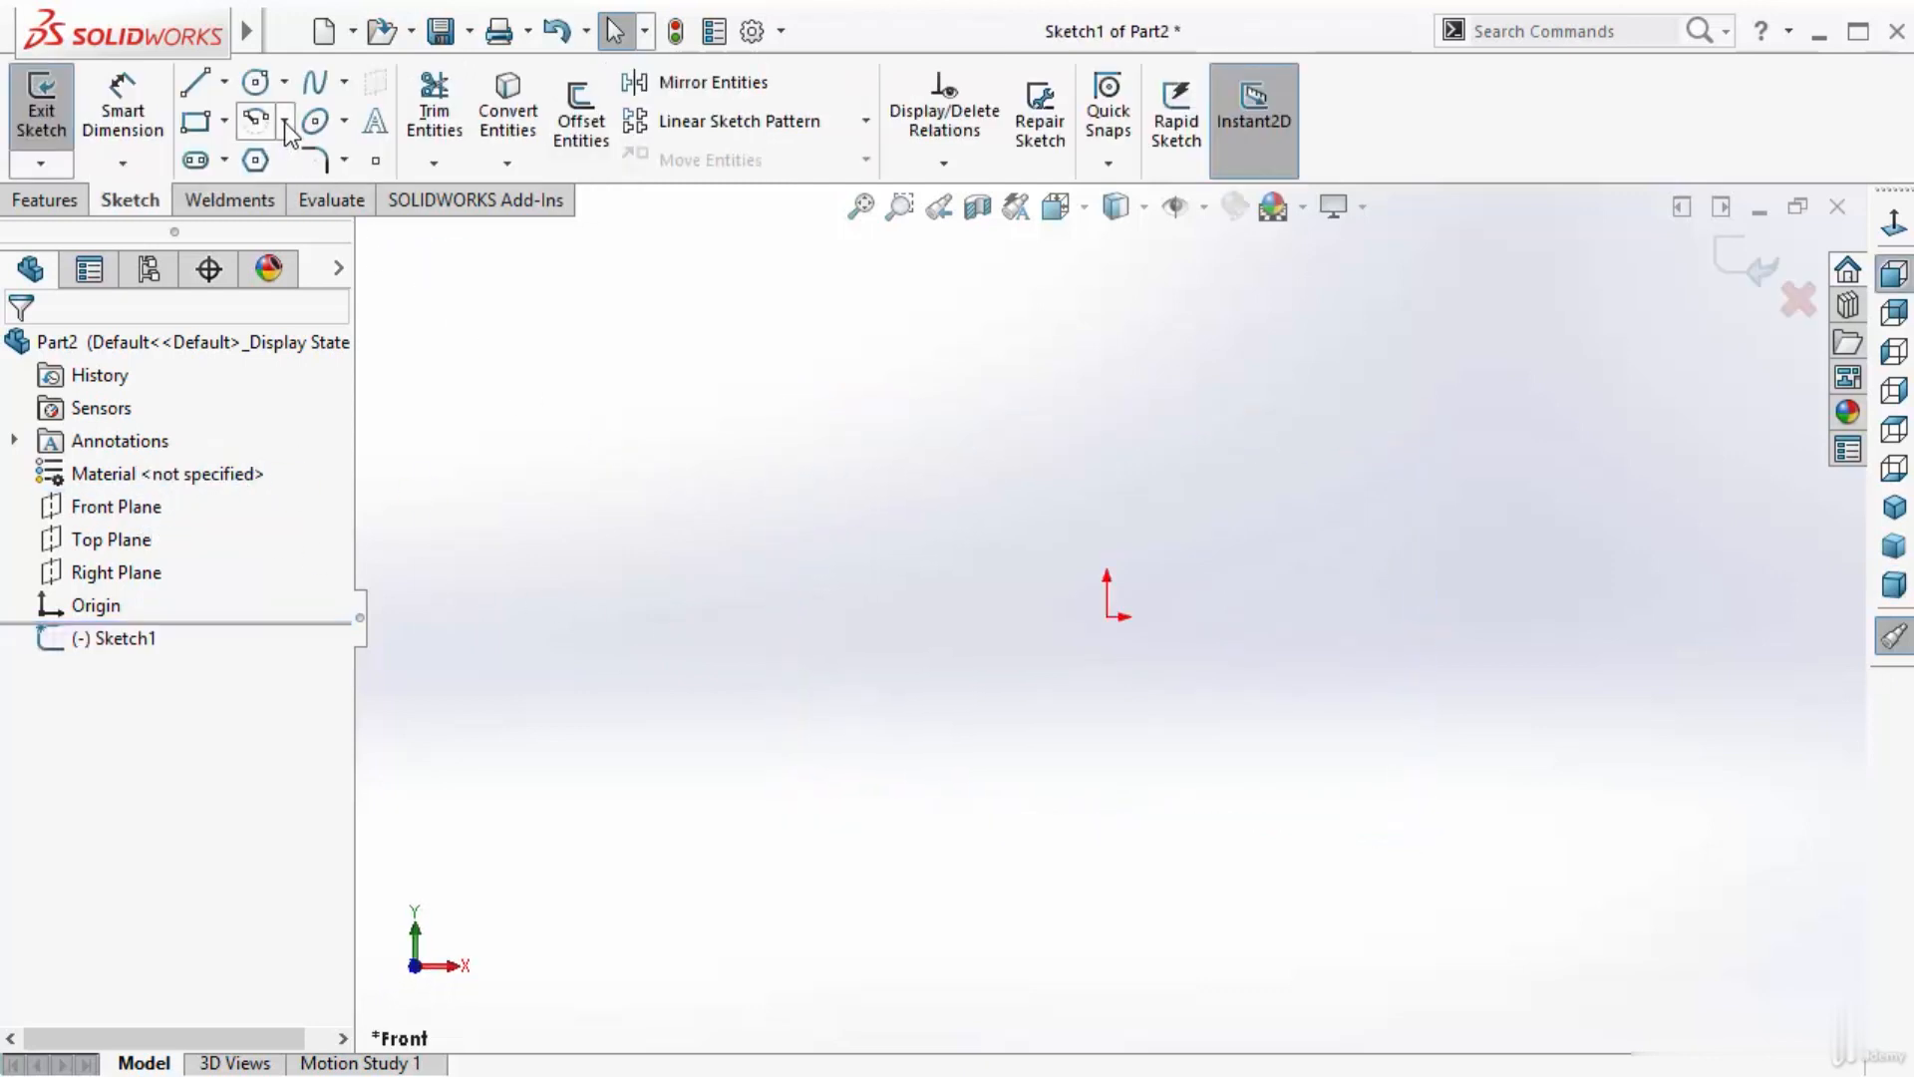
left_click(345, 122)
left_click(364, 154)
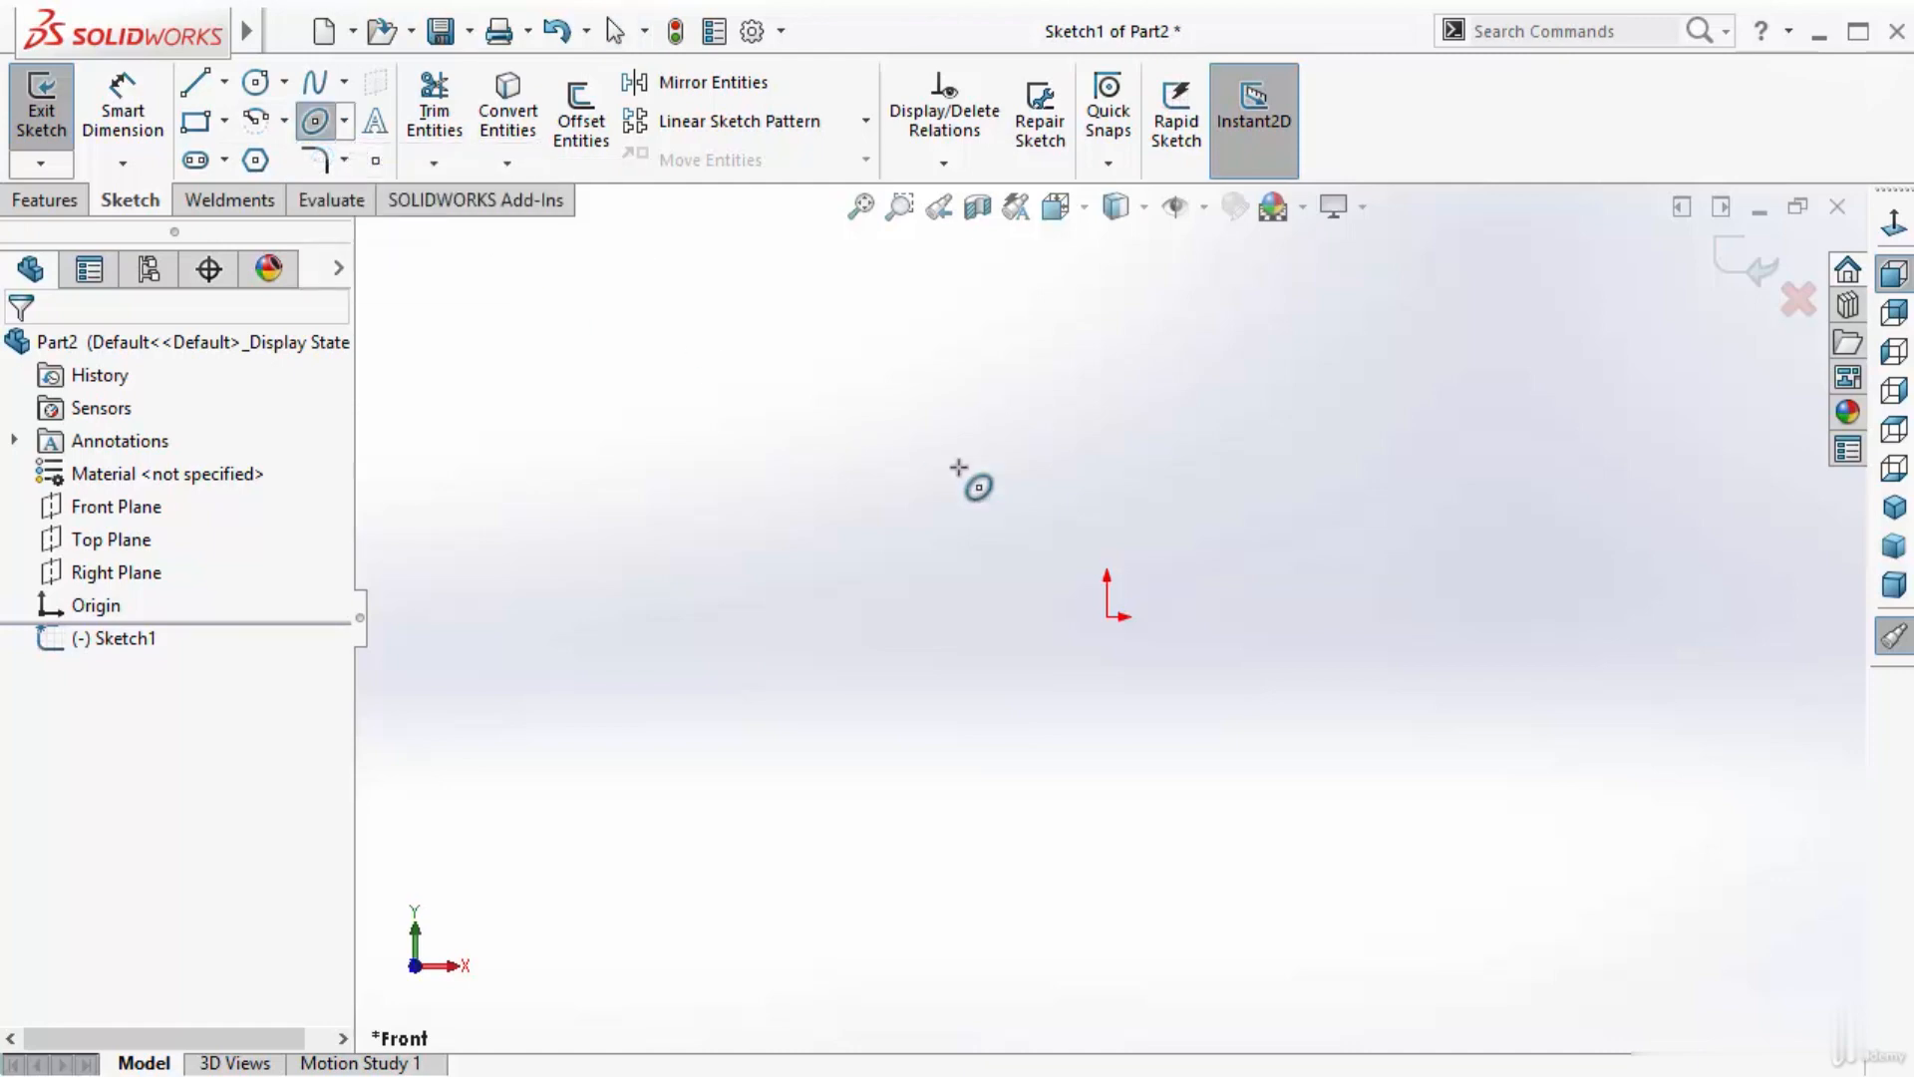
left_click(1107, 617)
left_click(1491, 616)
left_click(1495, 436)
- Draw a smaller, flatter horizontal ellipse inside the first one, also centred on the origin
left_click(1107, 617)
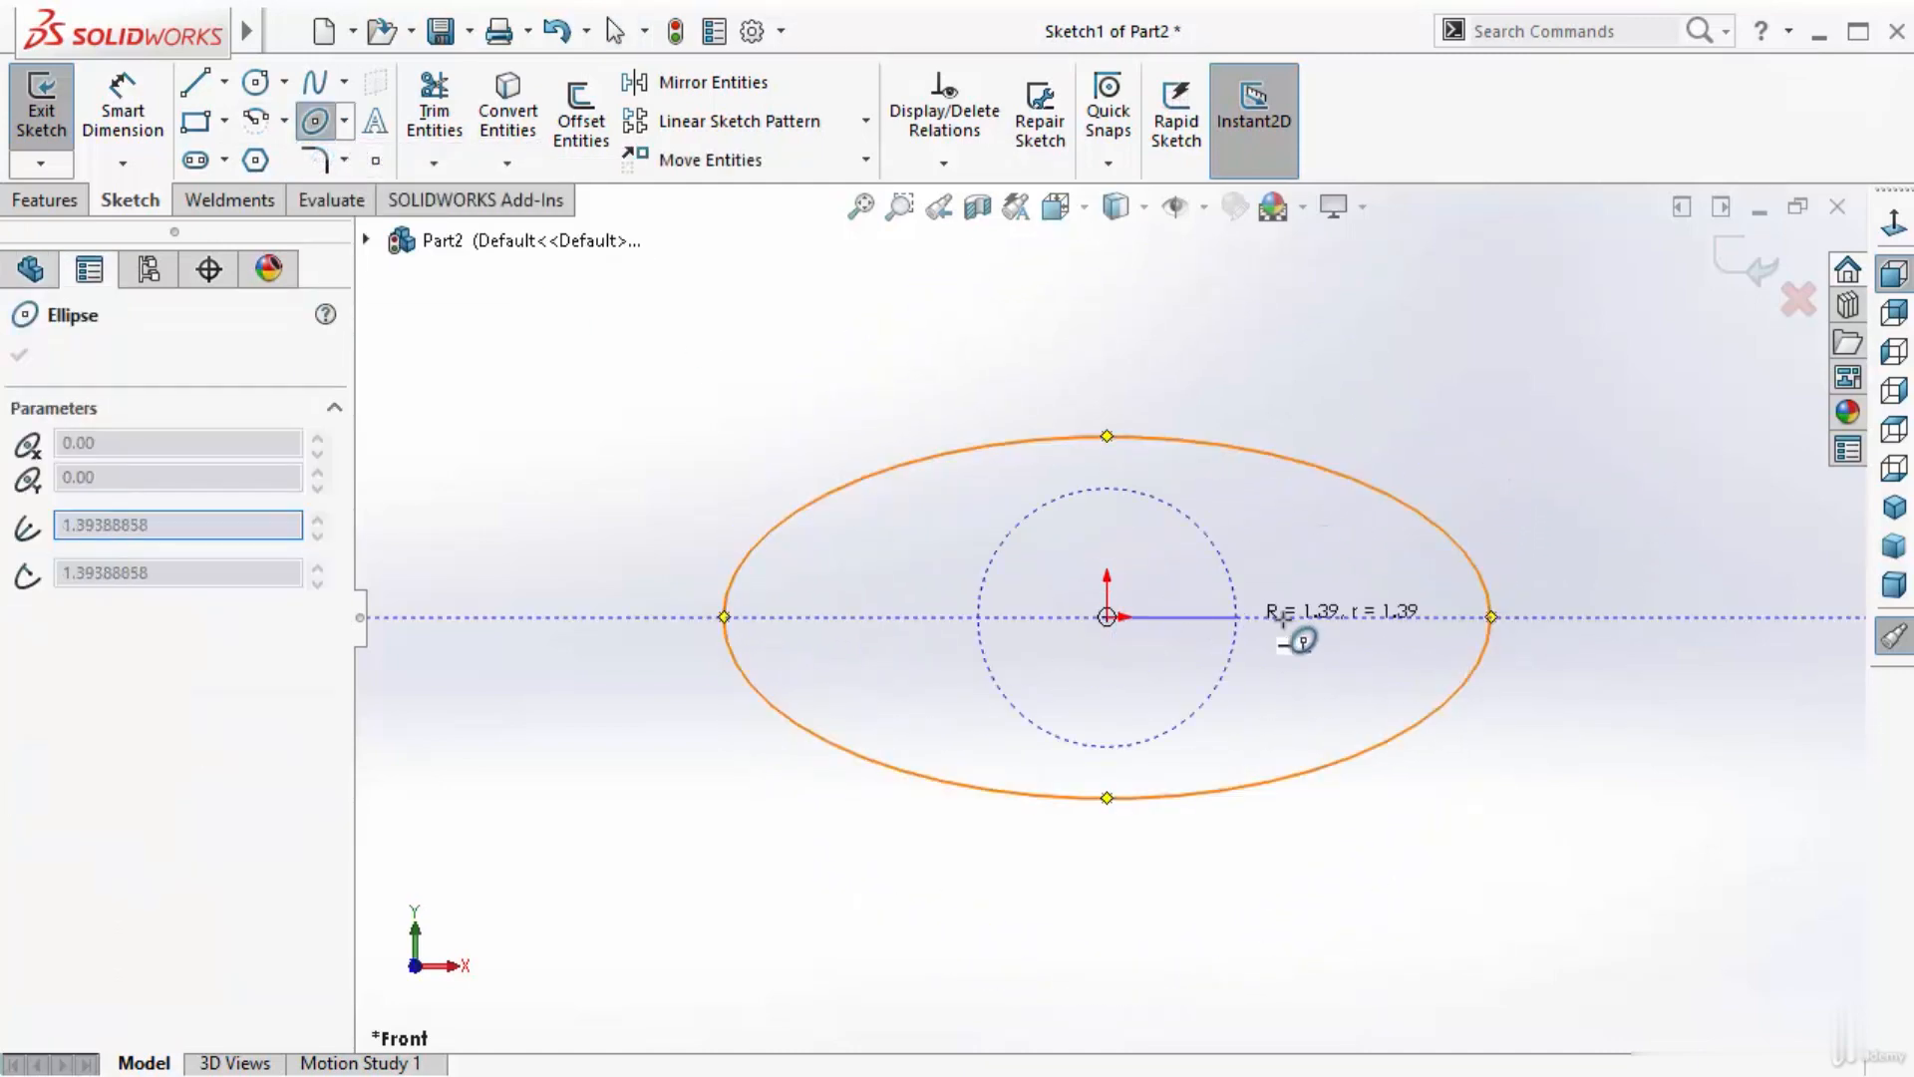
left_click(1385, 617)
left_click(1375, 549)
key("Escape")
- Dimension the outer ellipse's overall width between its two side vertices and set it to 2 in
right_click_drag(1382, 411, 1384, 227)
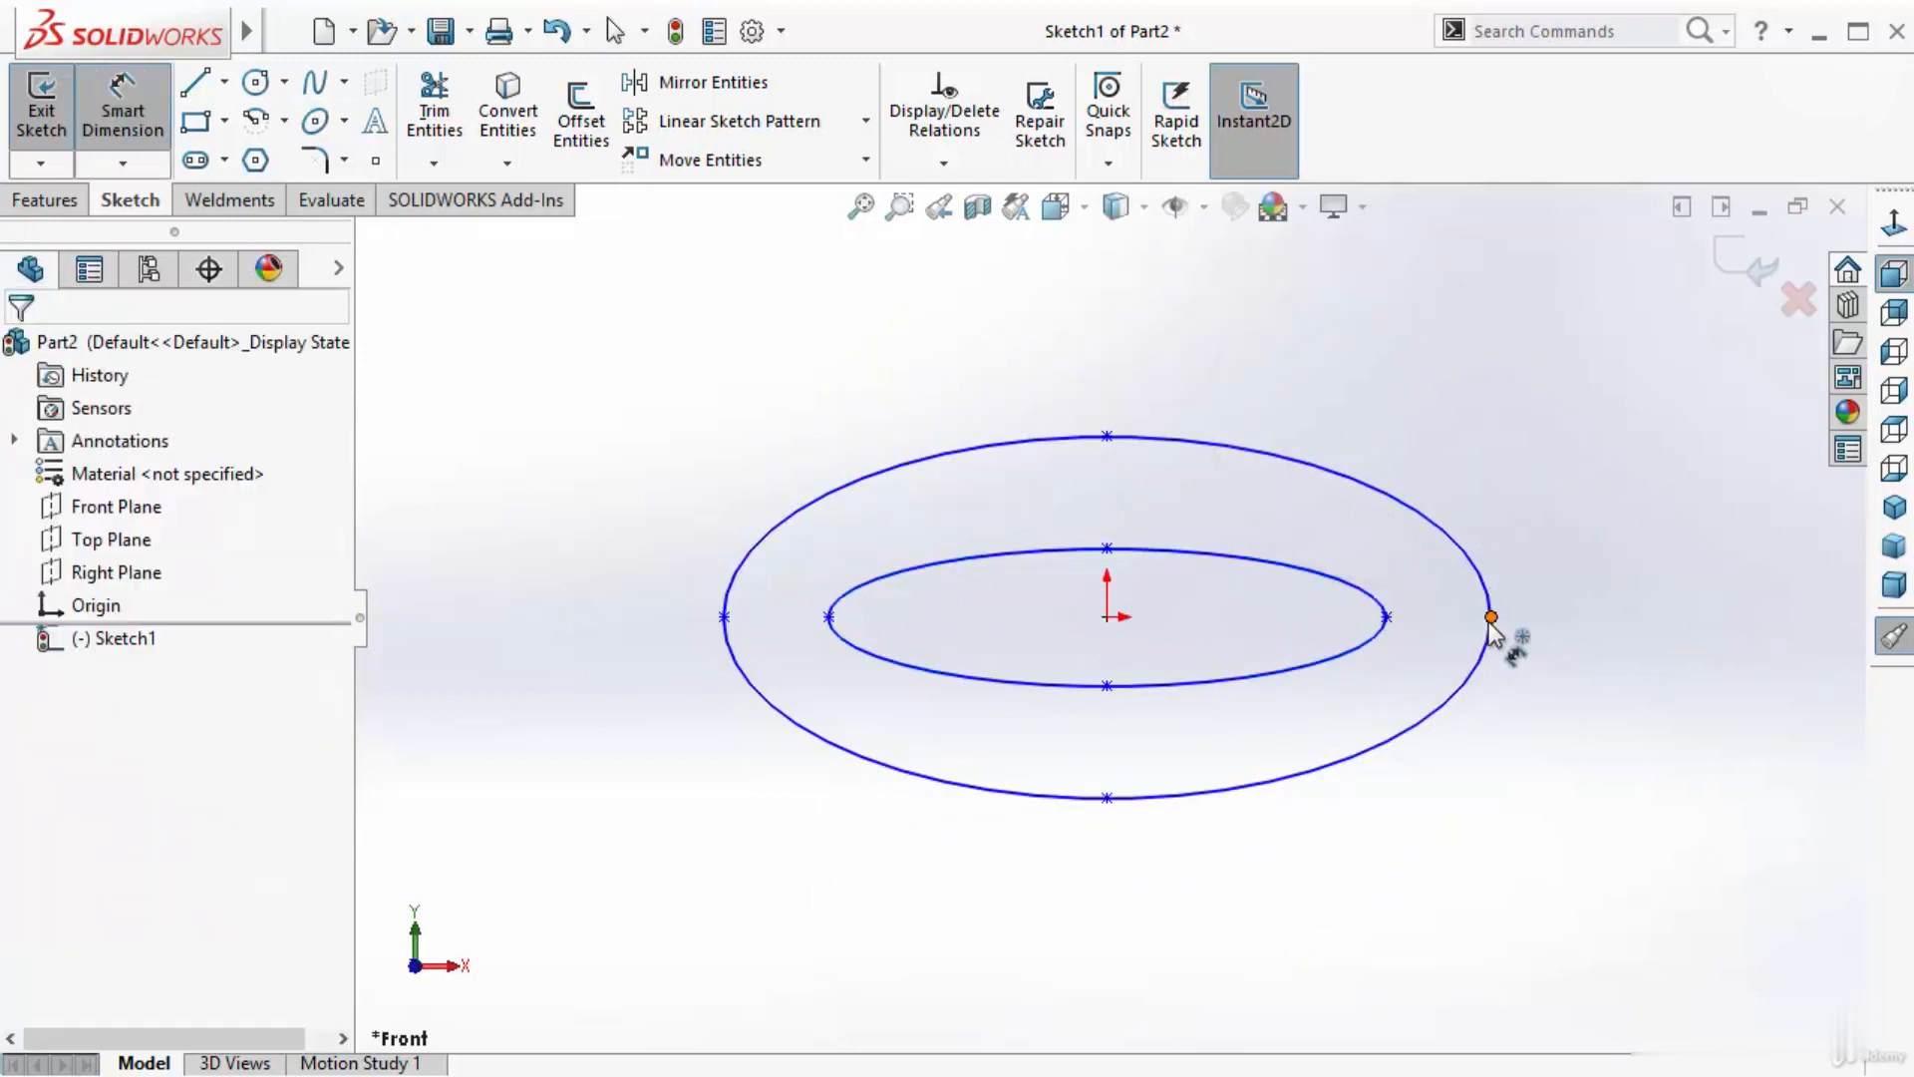
left_click(1491, 616)
left_click(723, 616)
left_click(1072, 932)
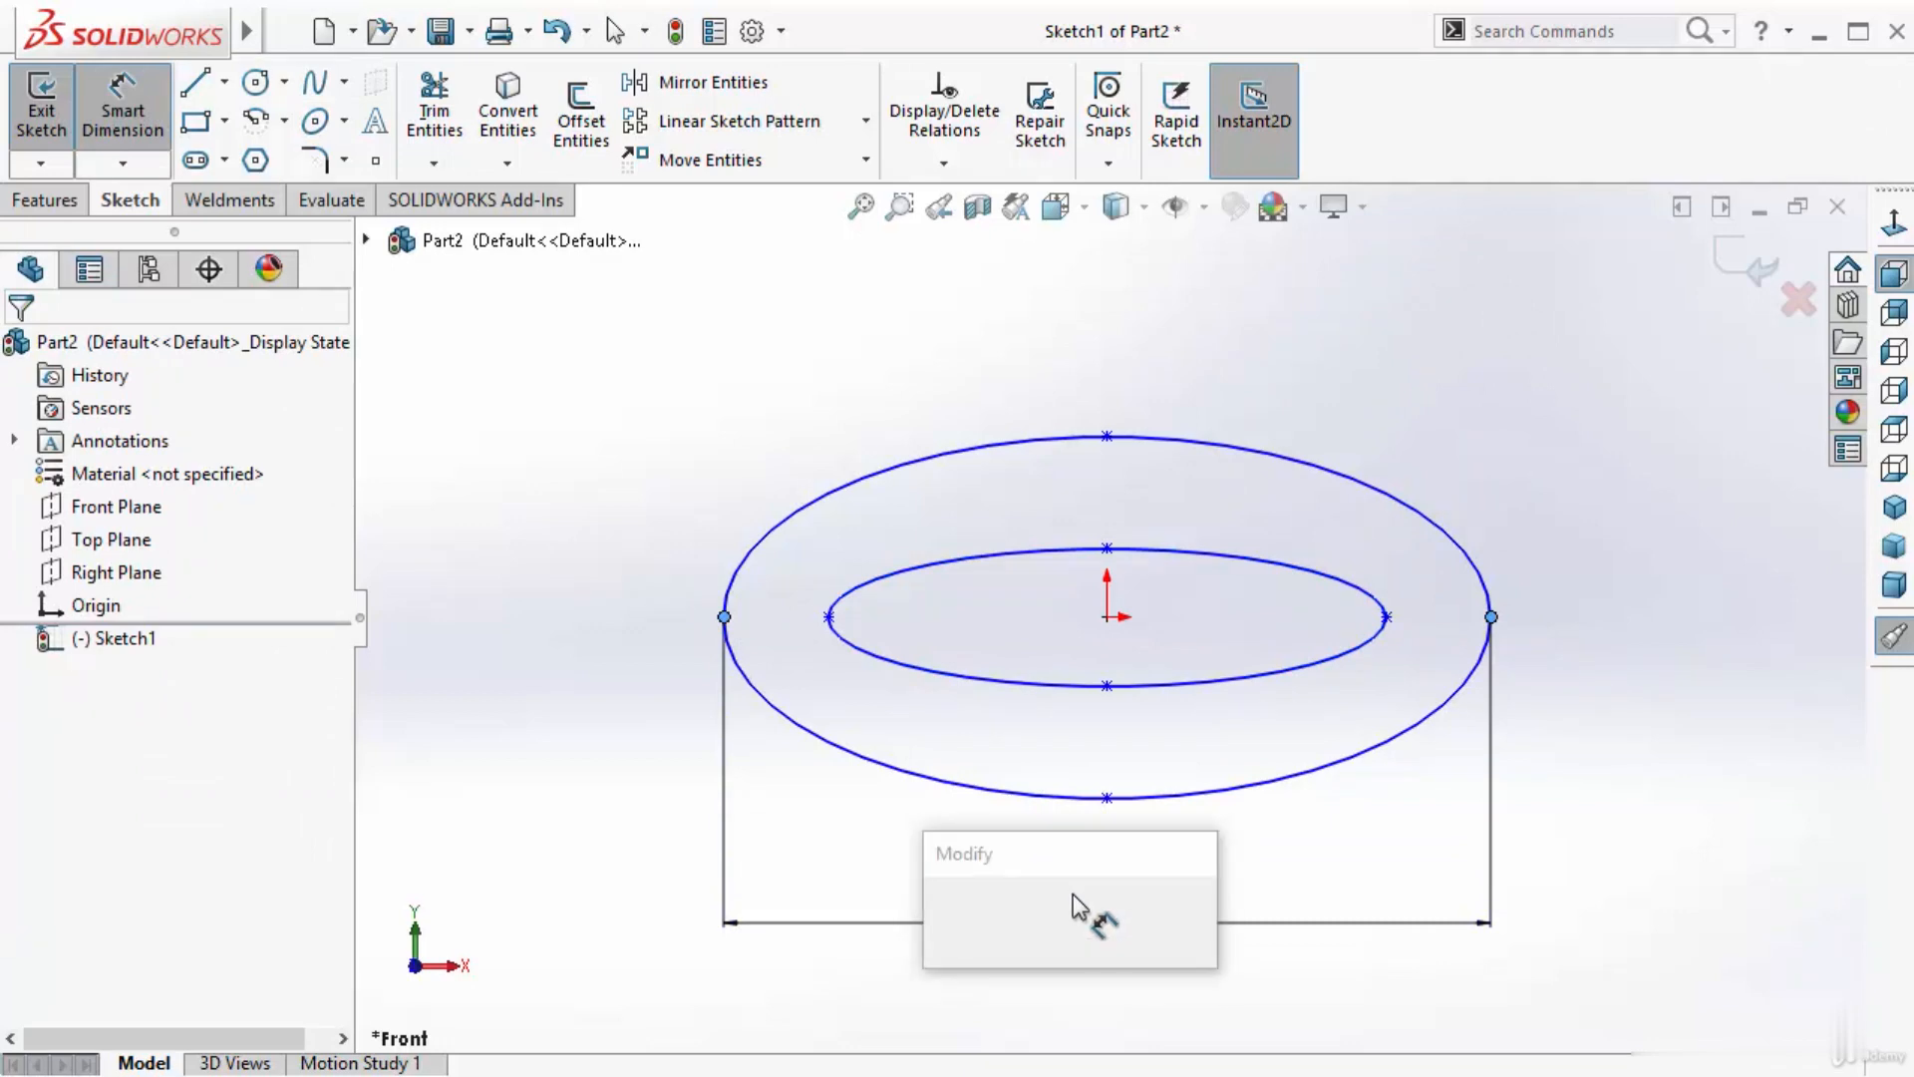
type("2")
key("Return")
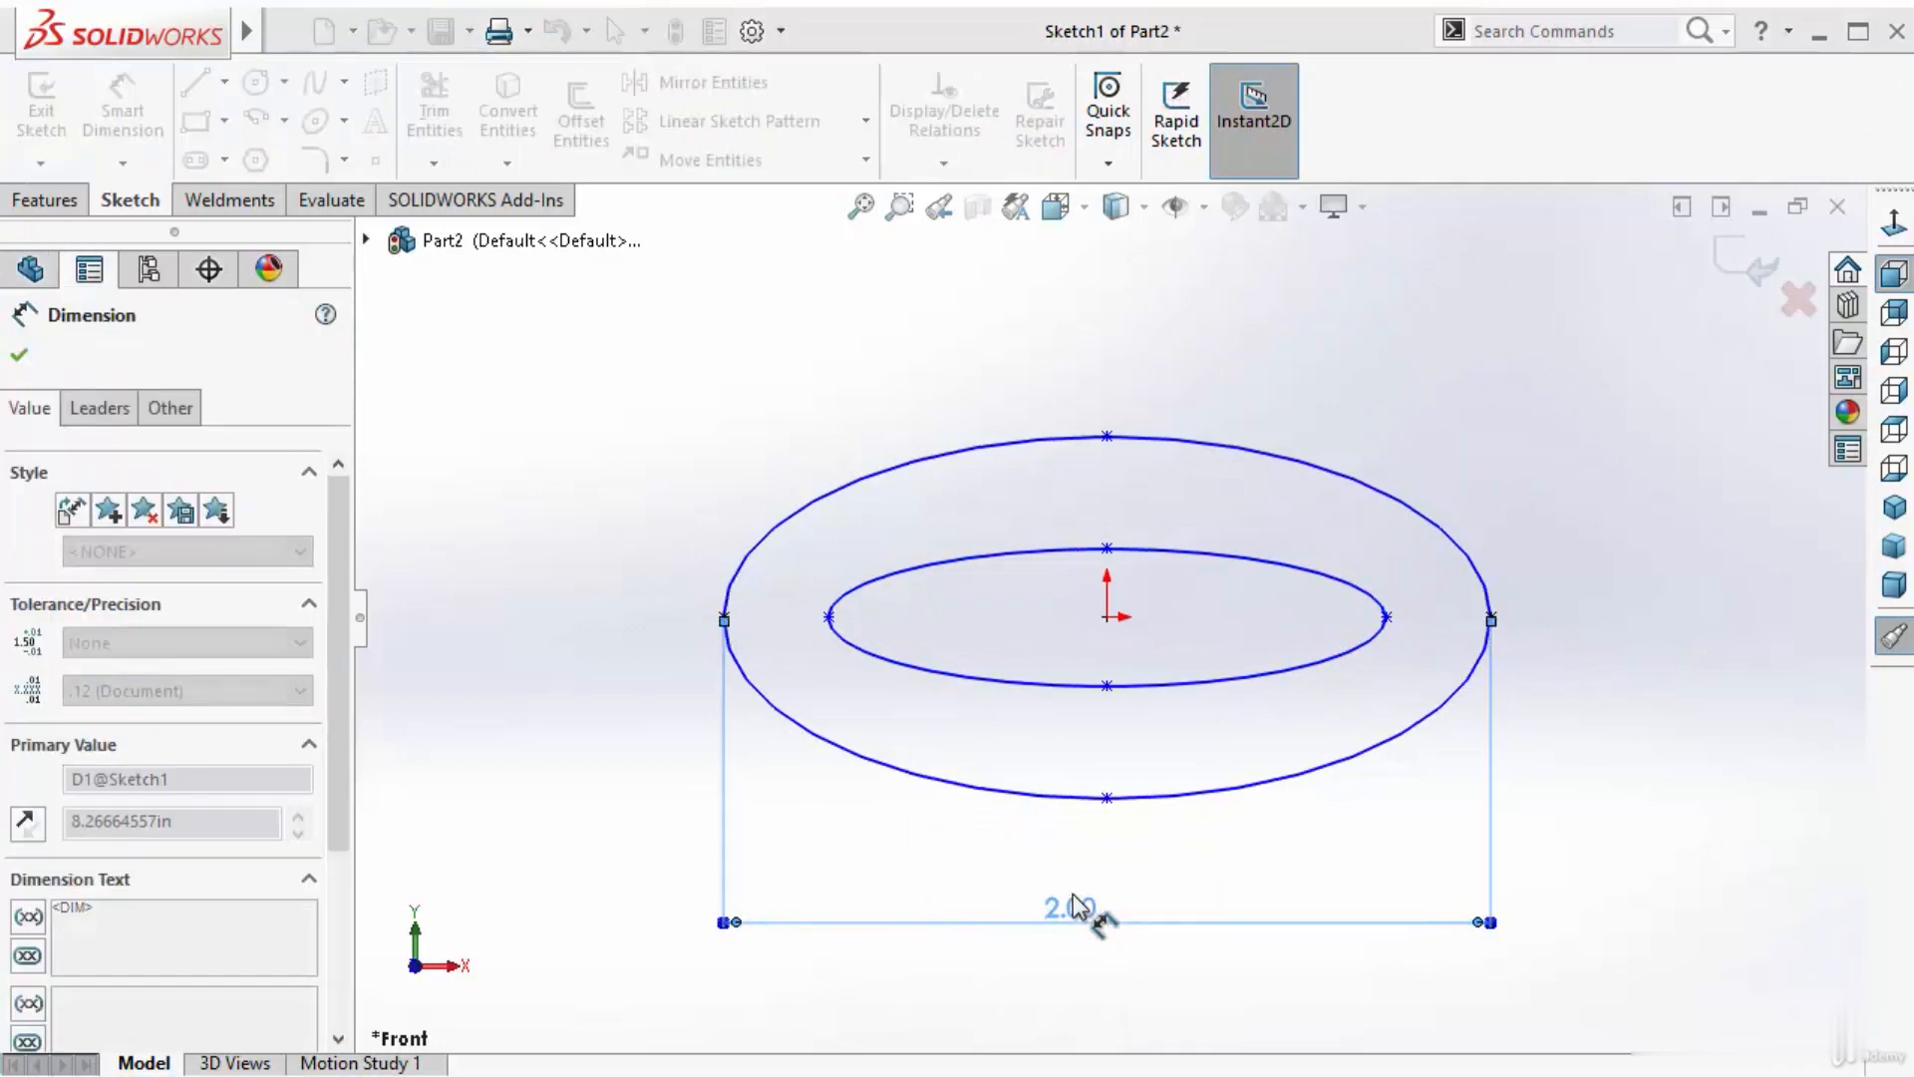
- Dimension the outer ellipse's overall height between its upper and lower vertices and set it to 1 in
left_click(1107, 798)
left_click(1109, 435)
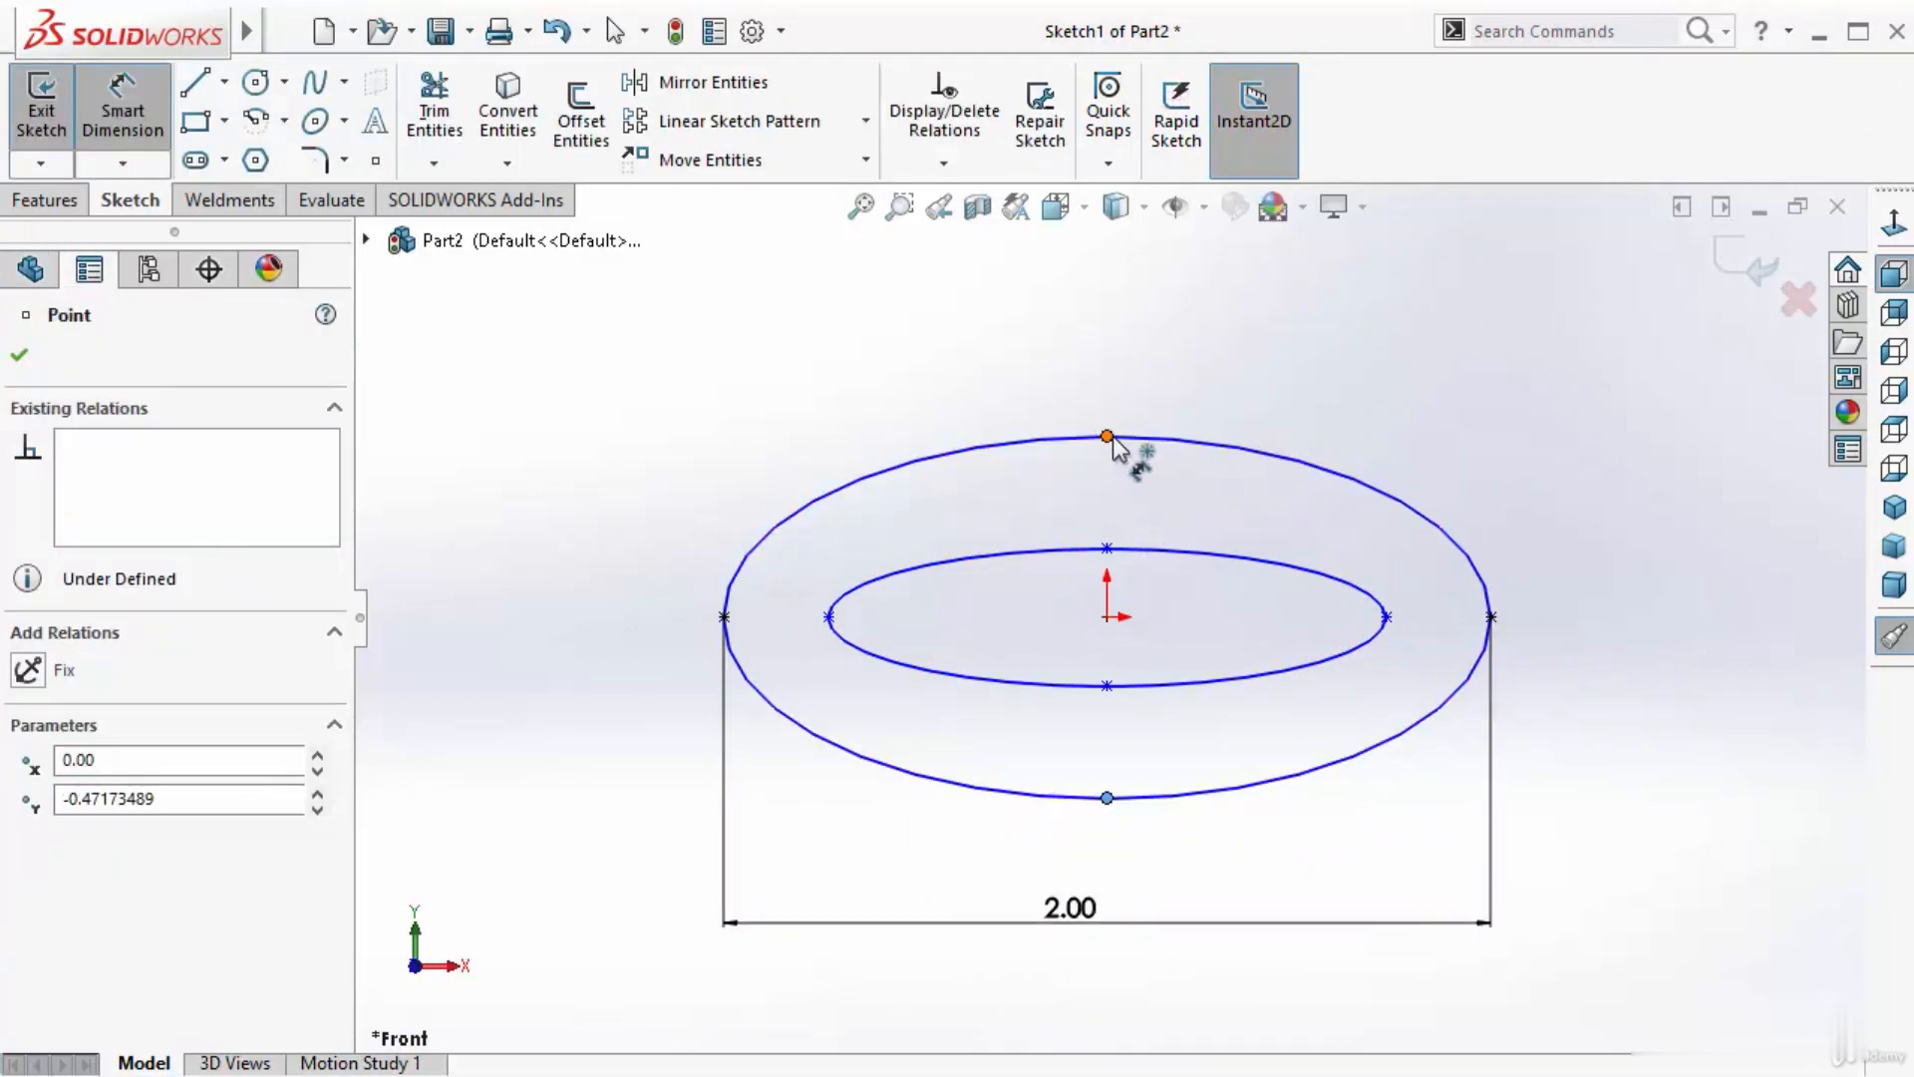
left_click(1593, 610)
type("1in")
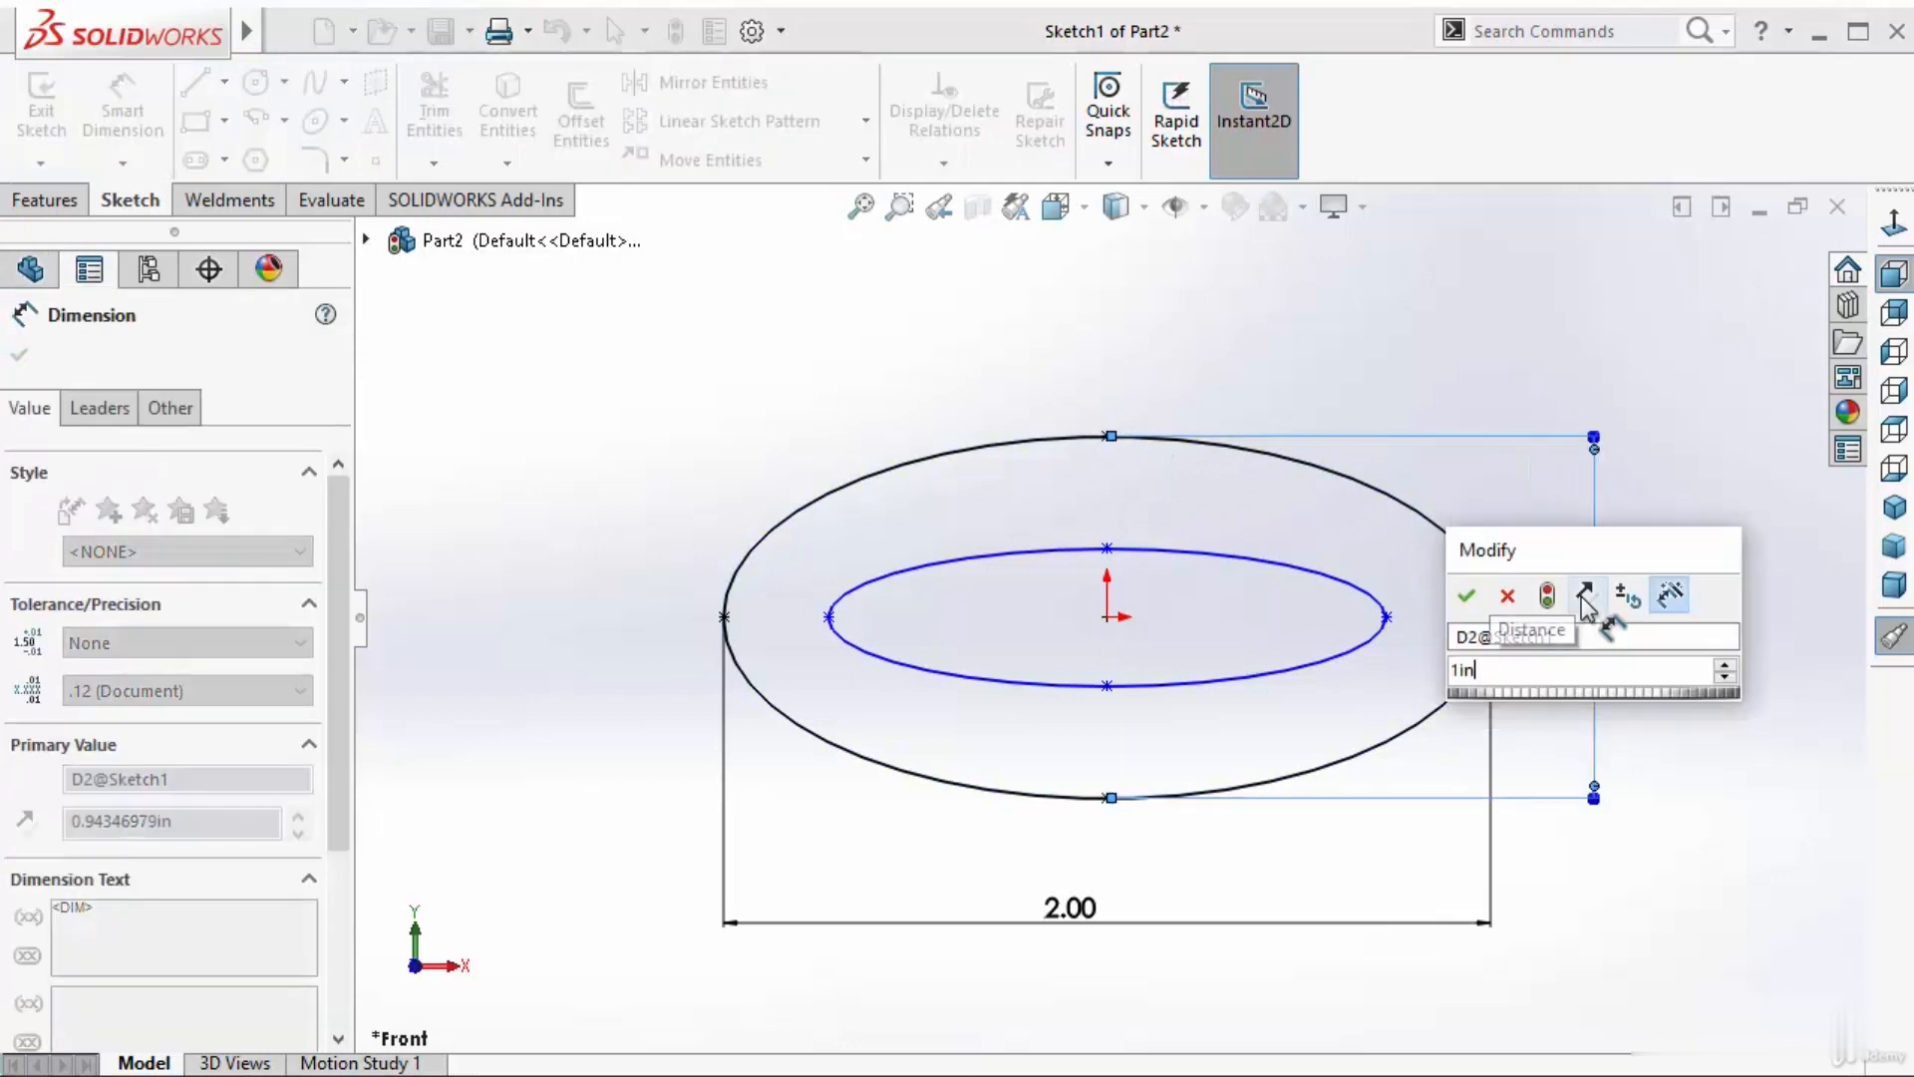
key("Return")
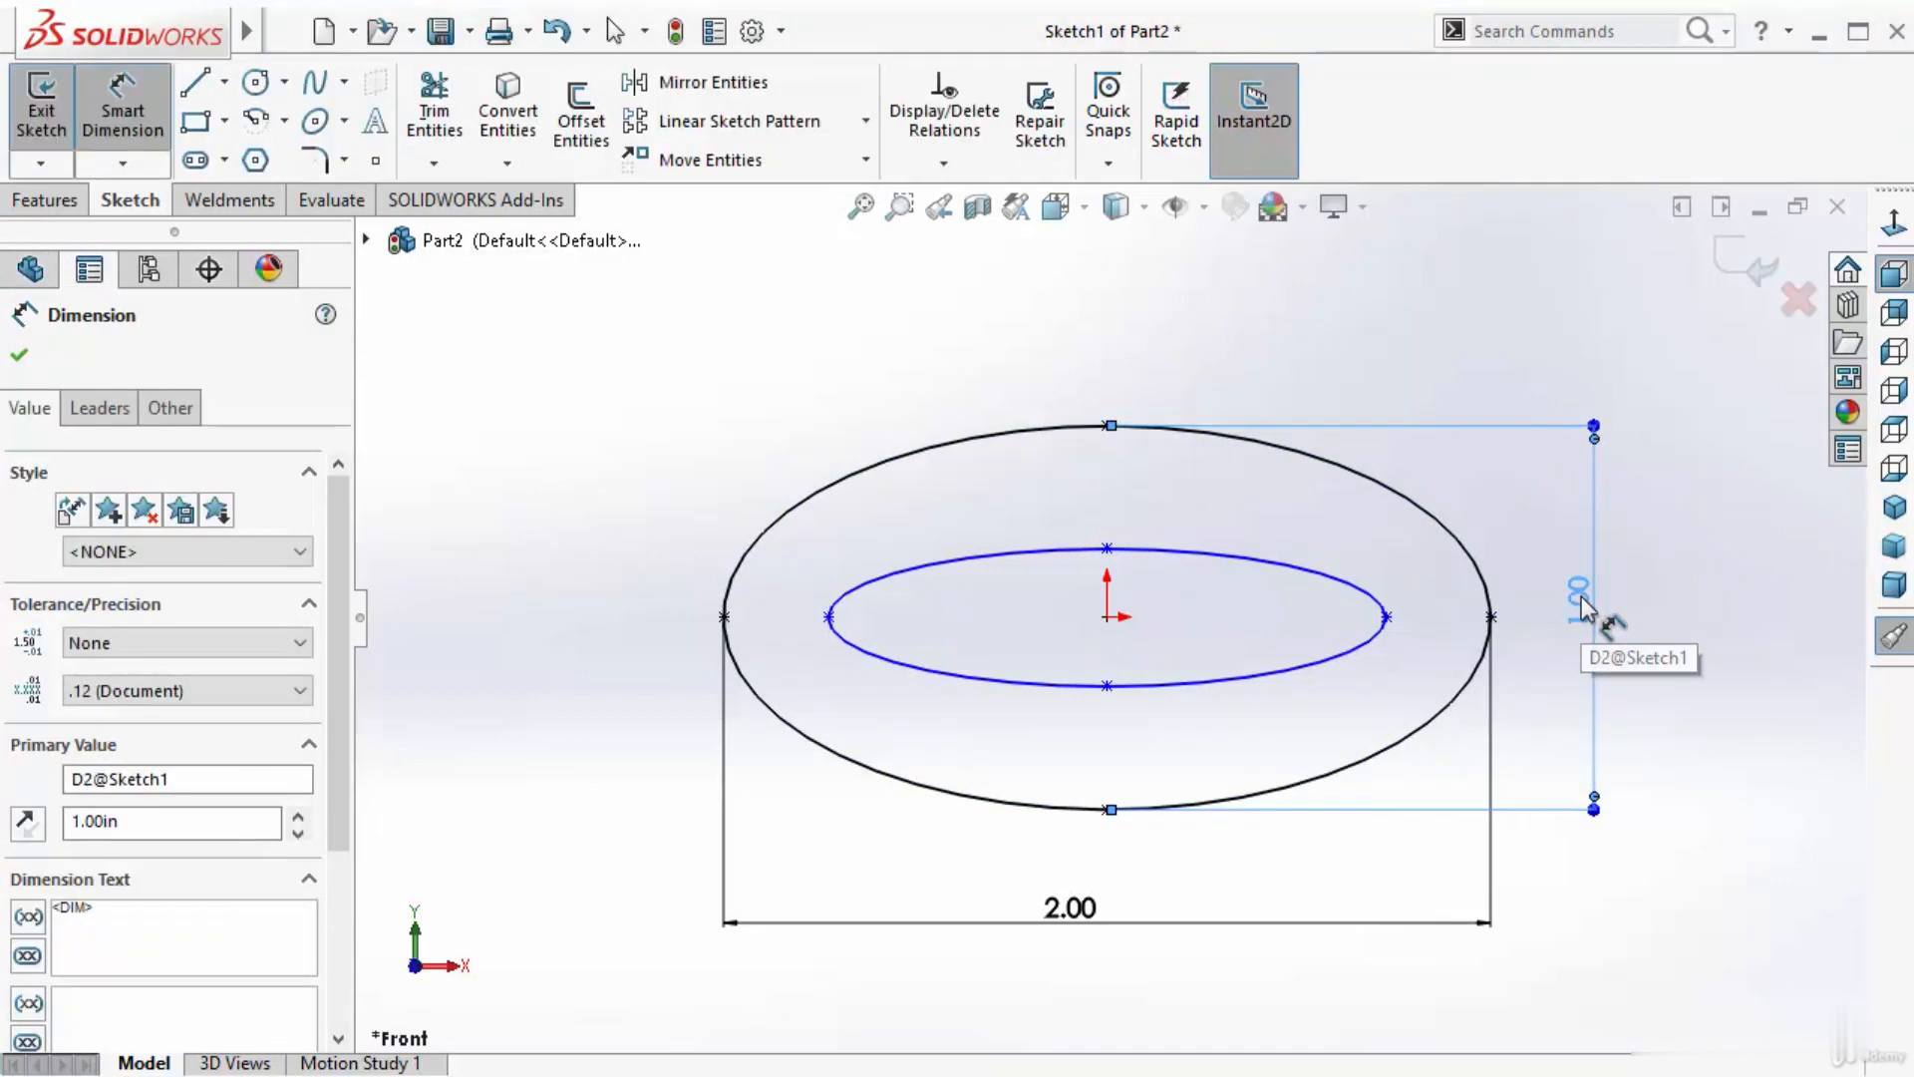
- Dimension the horizontal gap between the right-hand vertices of the inner and outer ellipses as 0.25 in
left_click(1386, 618)
left_click(1490, 618)
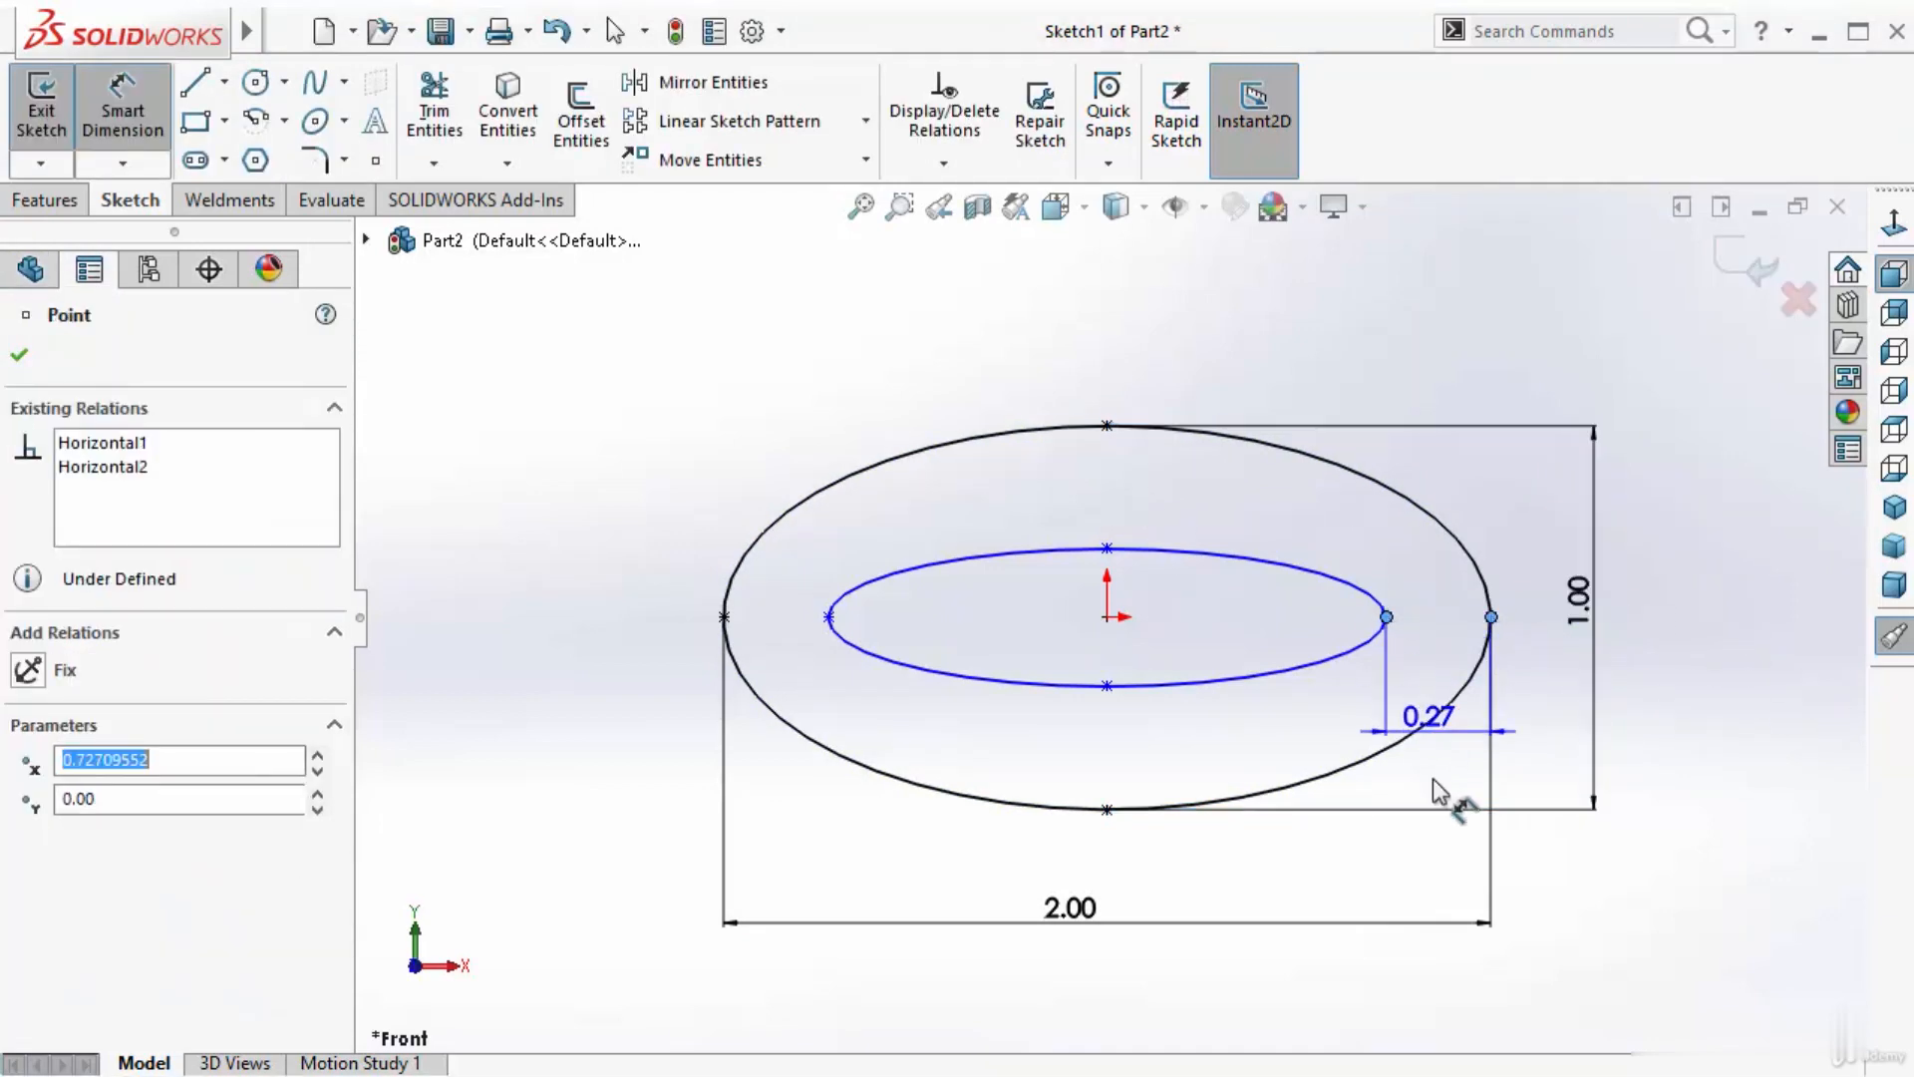
left_click(1446, 832)
type("0.25")
key("Return")
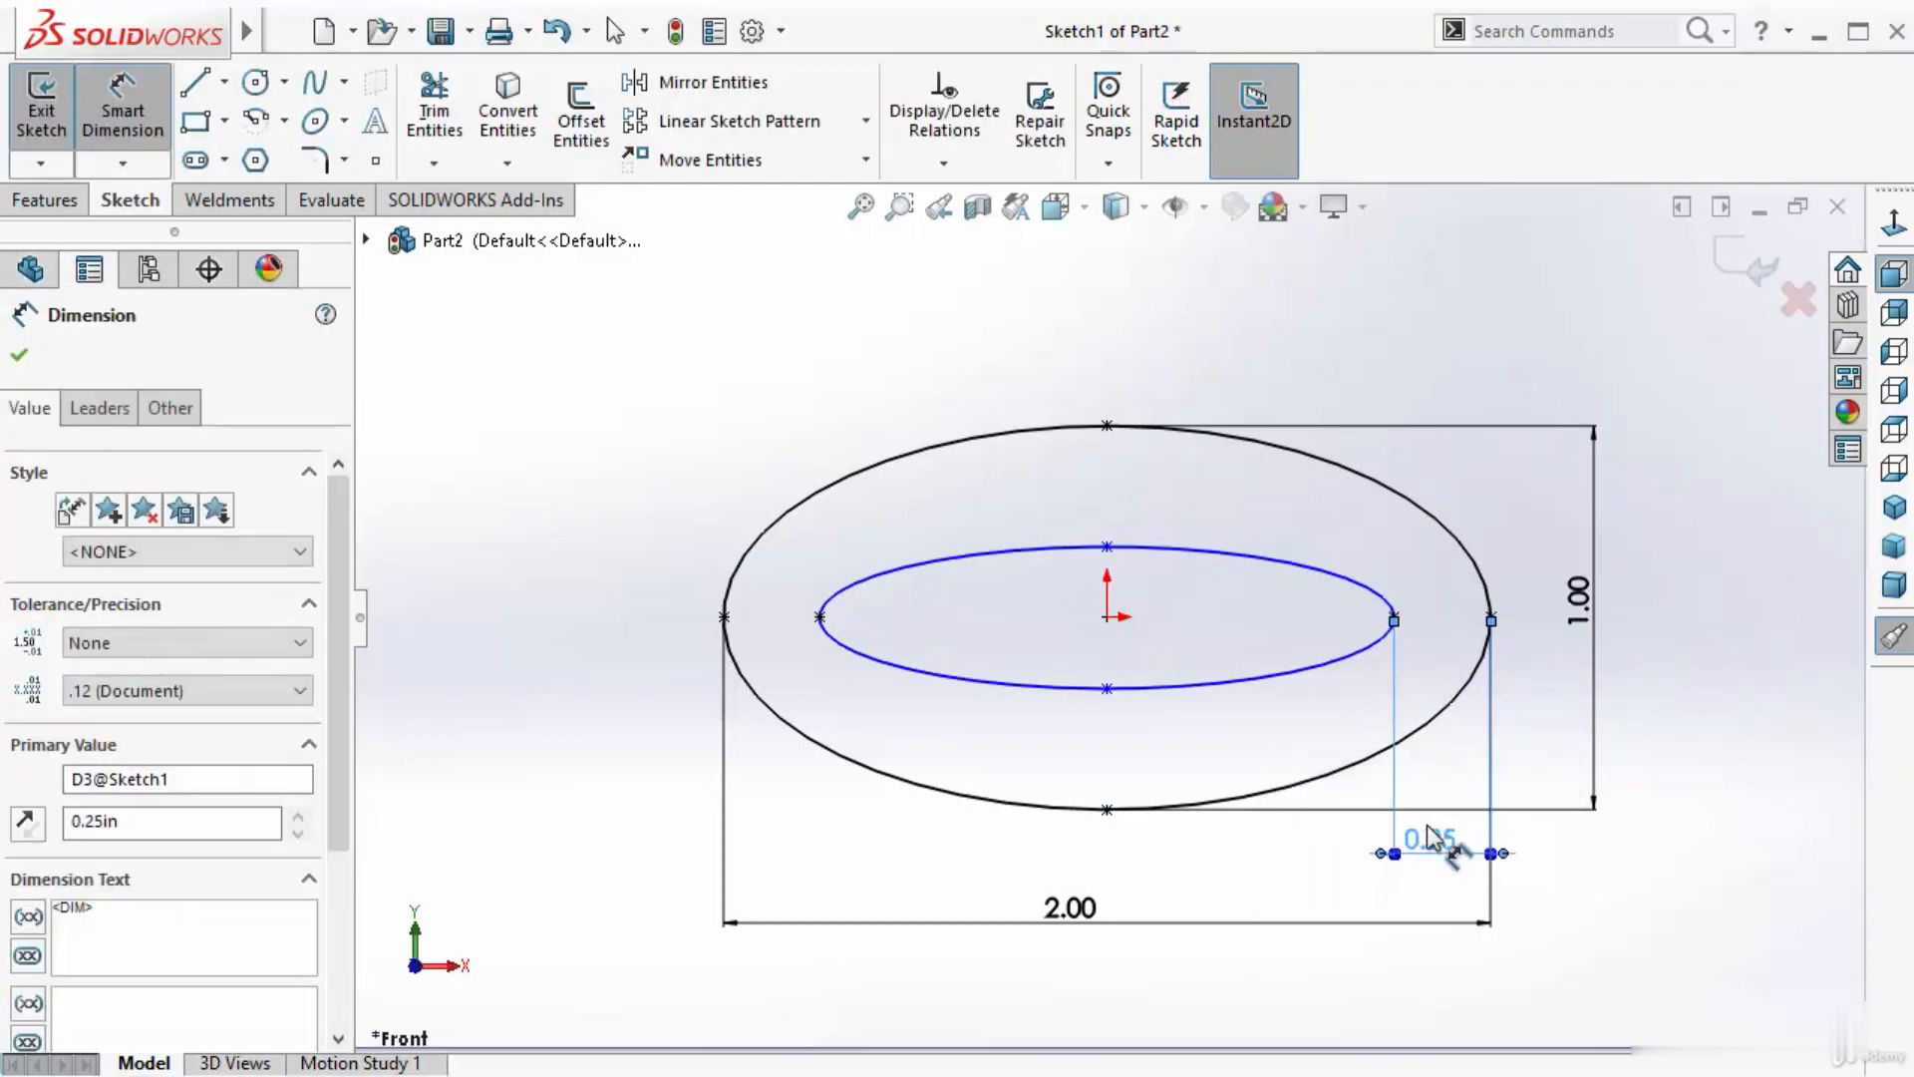
- Dimension the vertical gap between the two ellipses' lower vertices as 0.25 in and move that dimension farther left
left_click(1106, 688)
left_click(1107, 807)
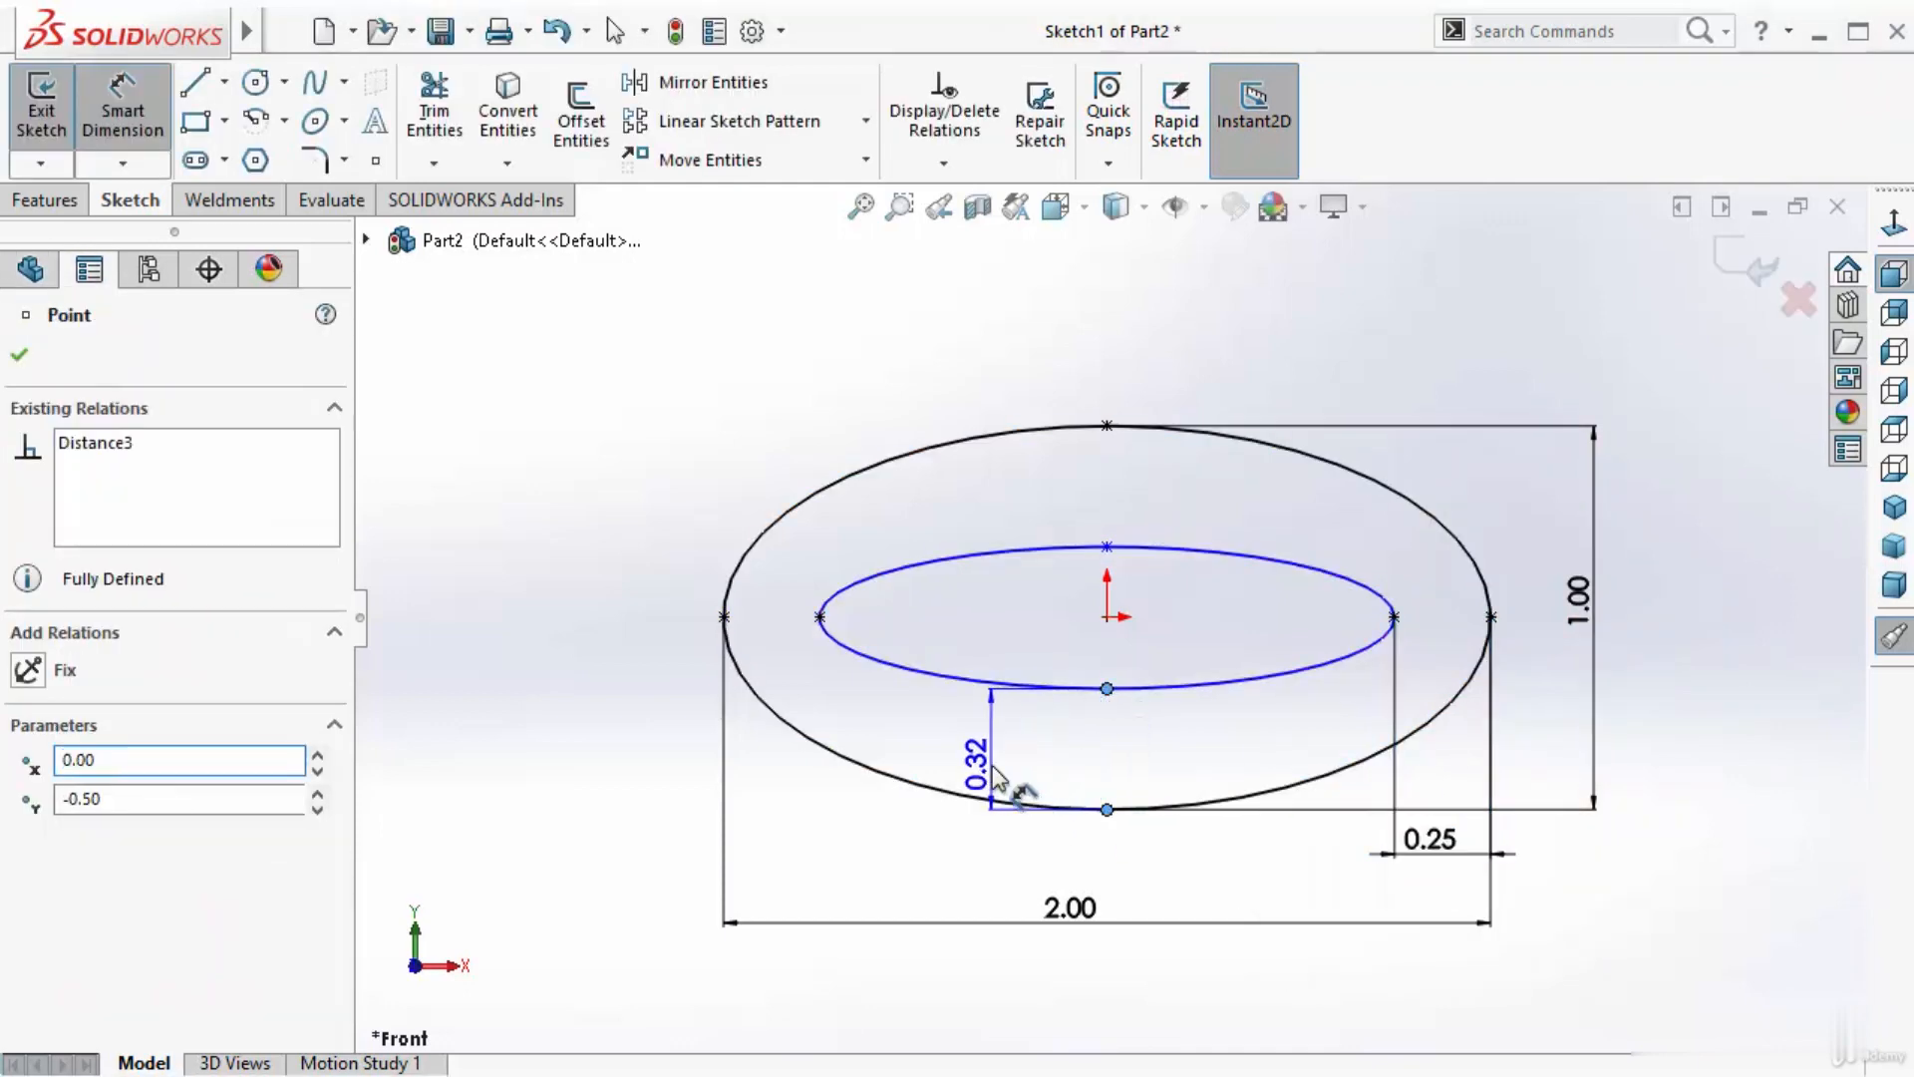
left_click(992, 774)
type("0.25")
key("Return")
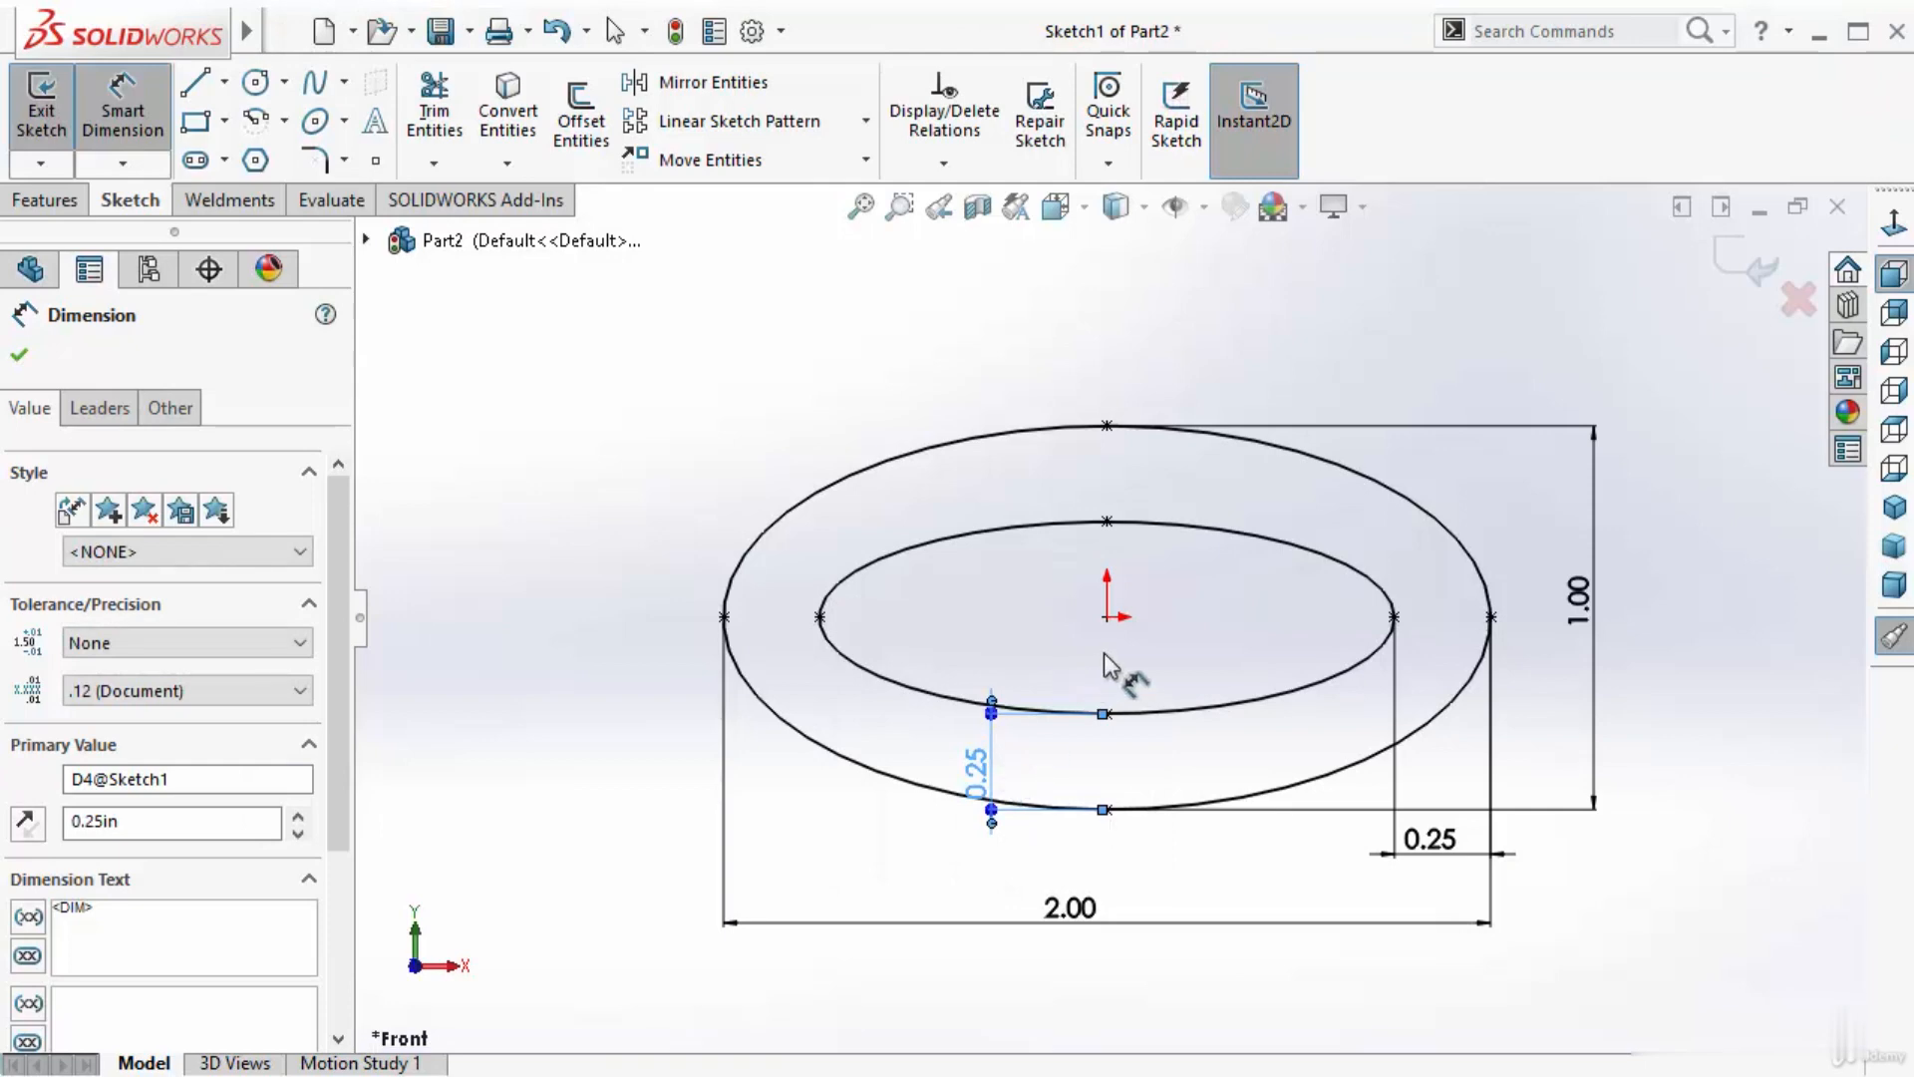
key("Escape")
left_click_drag(972, 772, 782, 768)
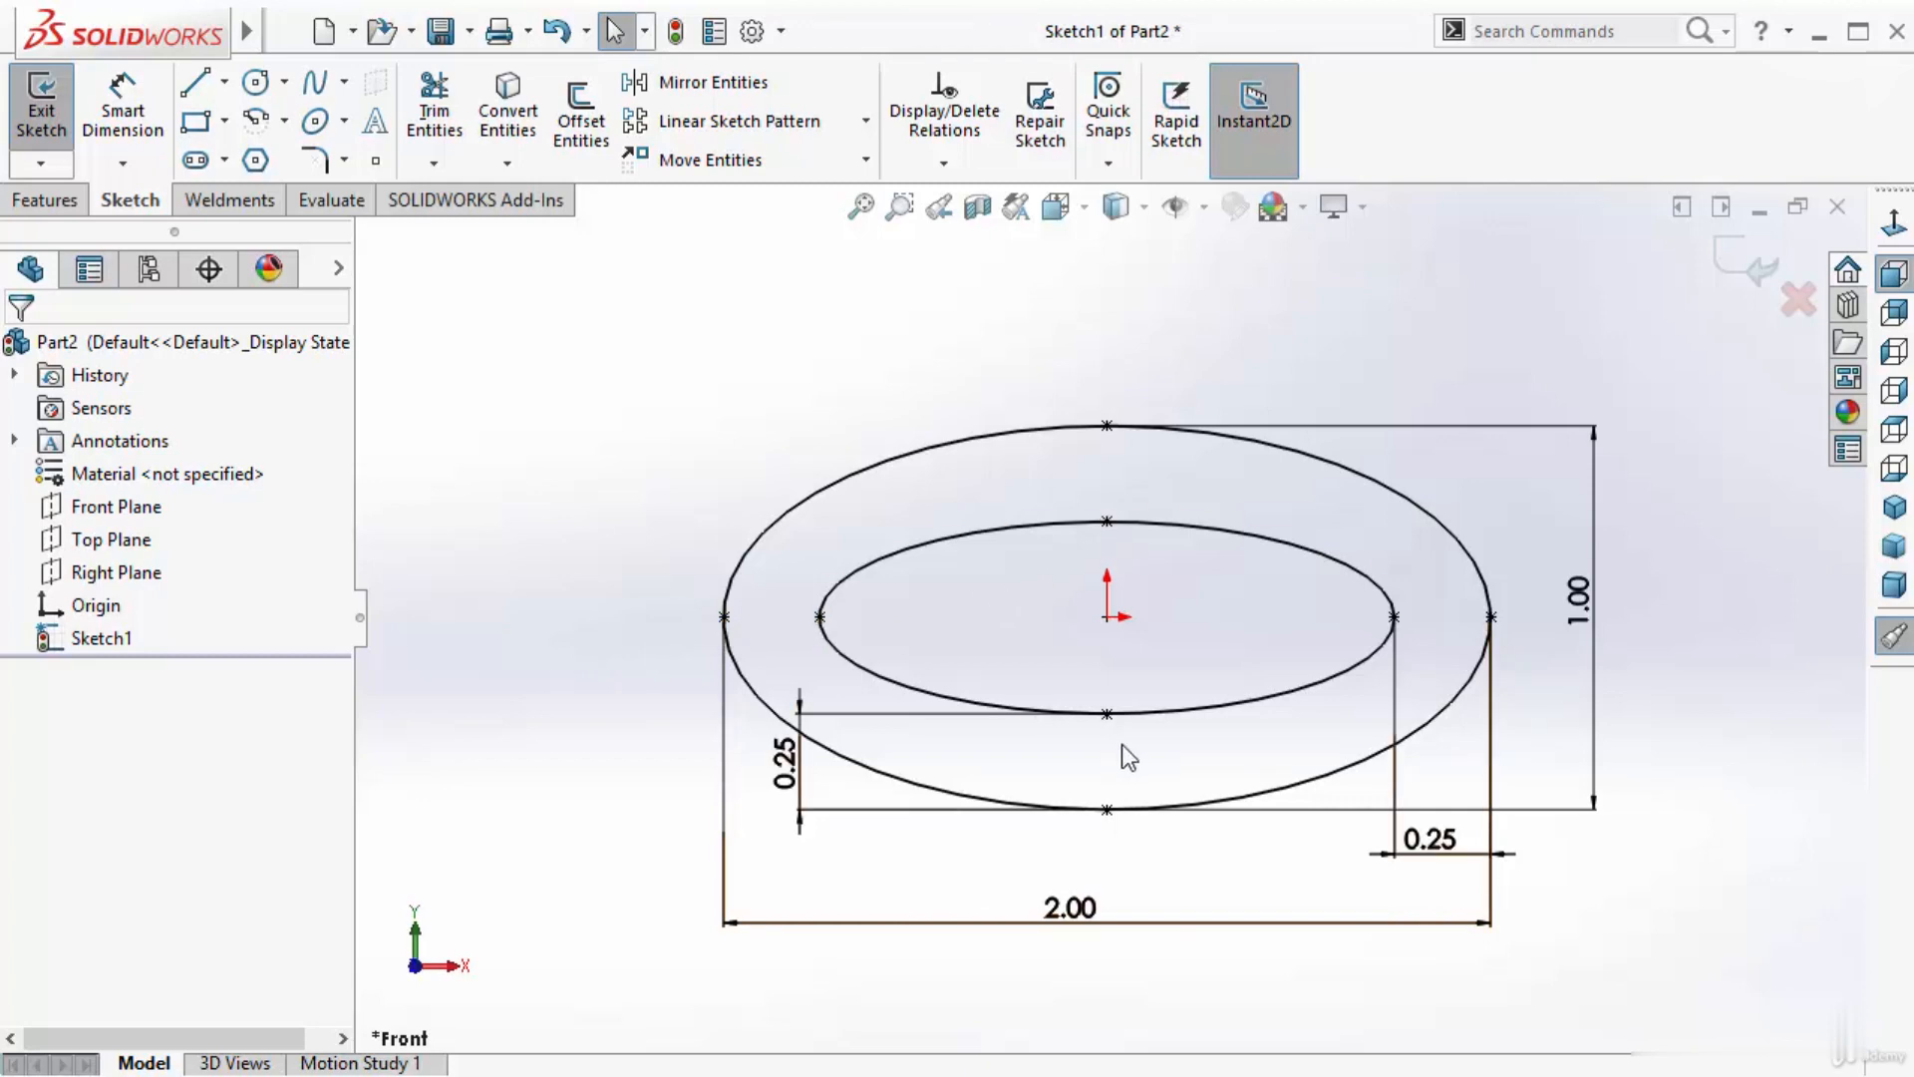
- Draw a sloping centerline from the origin to the upper-right part of the outer ellipse
left_click(225, 82)
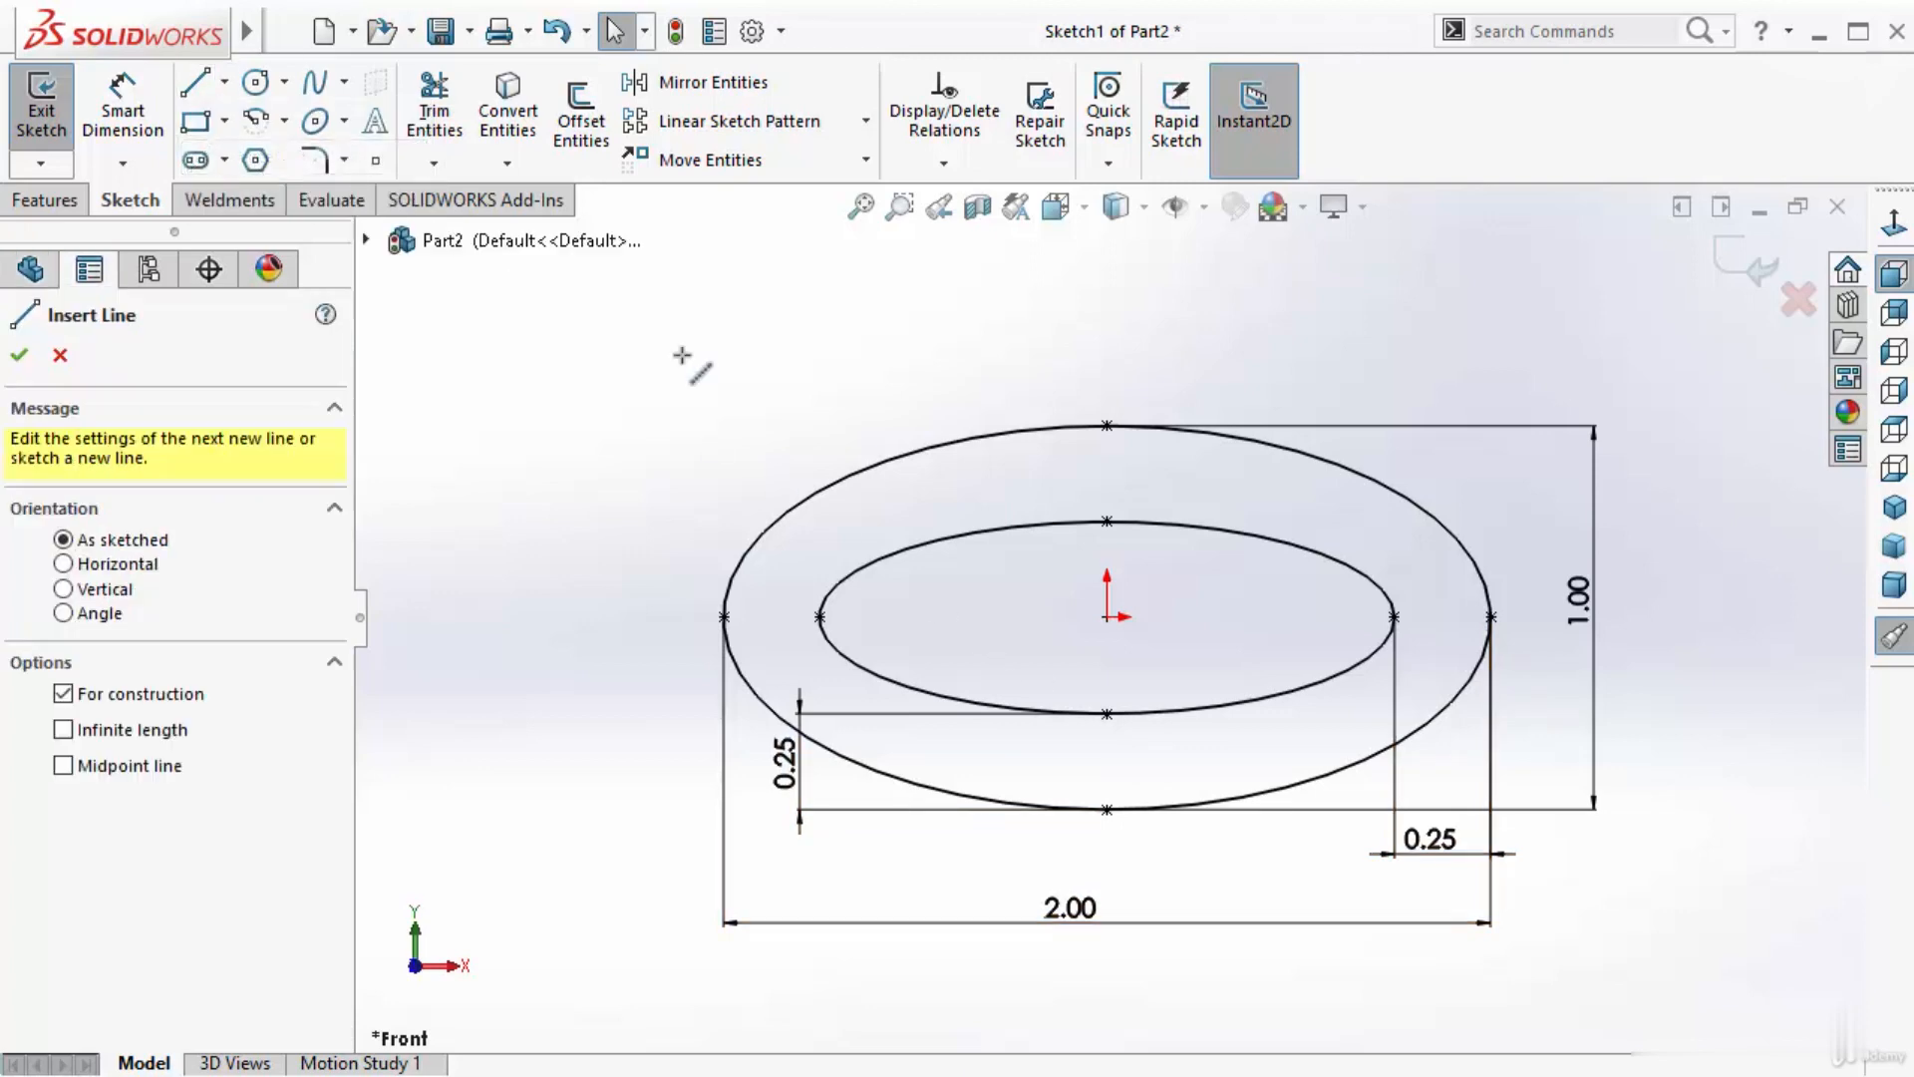
left_click(1107, 616)
left_click(1342, 466)
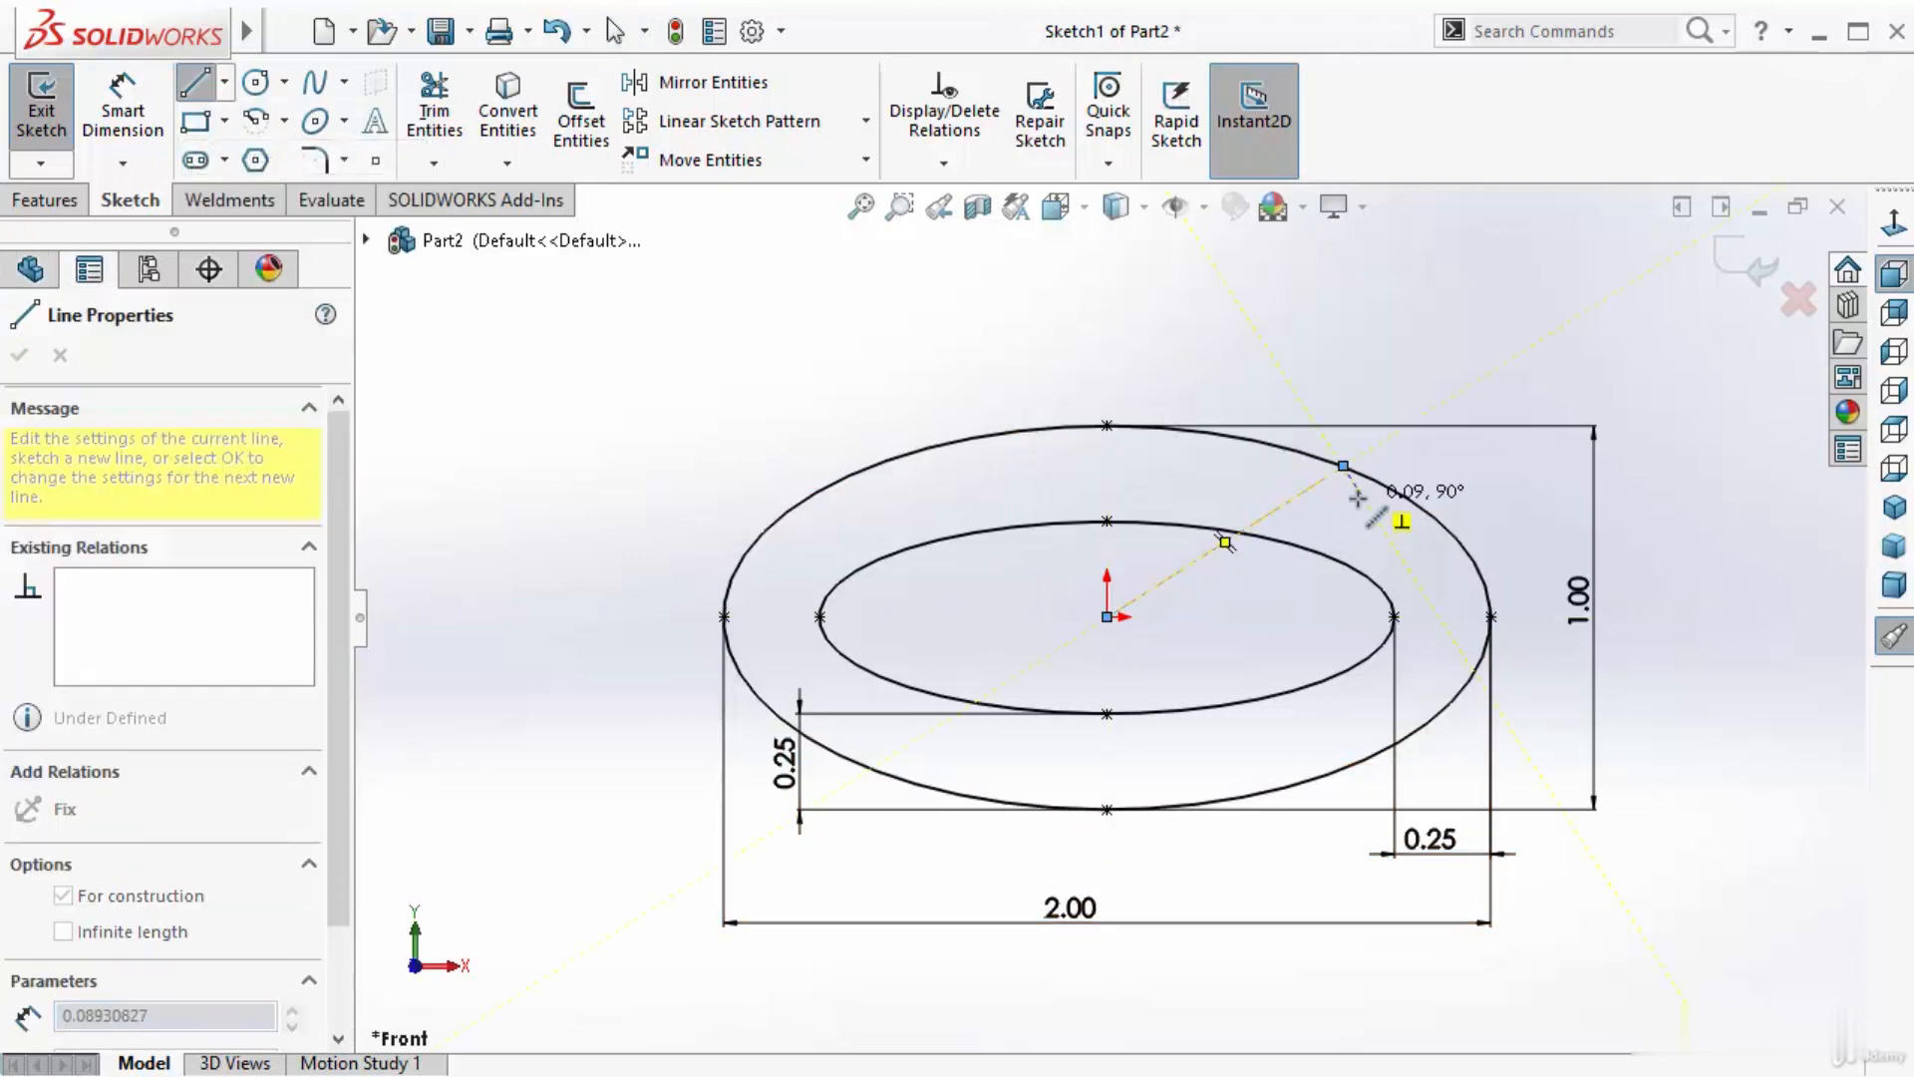
key("Escape")
- Draw a horizontal centerline from the origin to the right-hand vertex of the inner ellipse
key("s")
left_click(1357, 667)
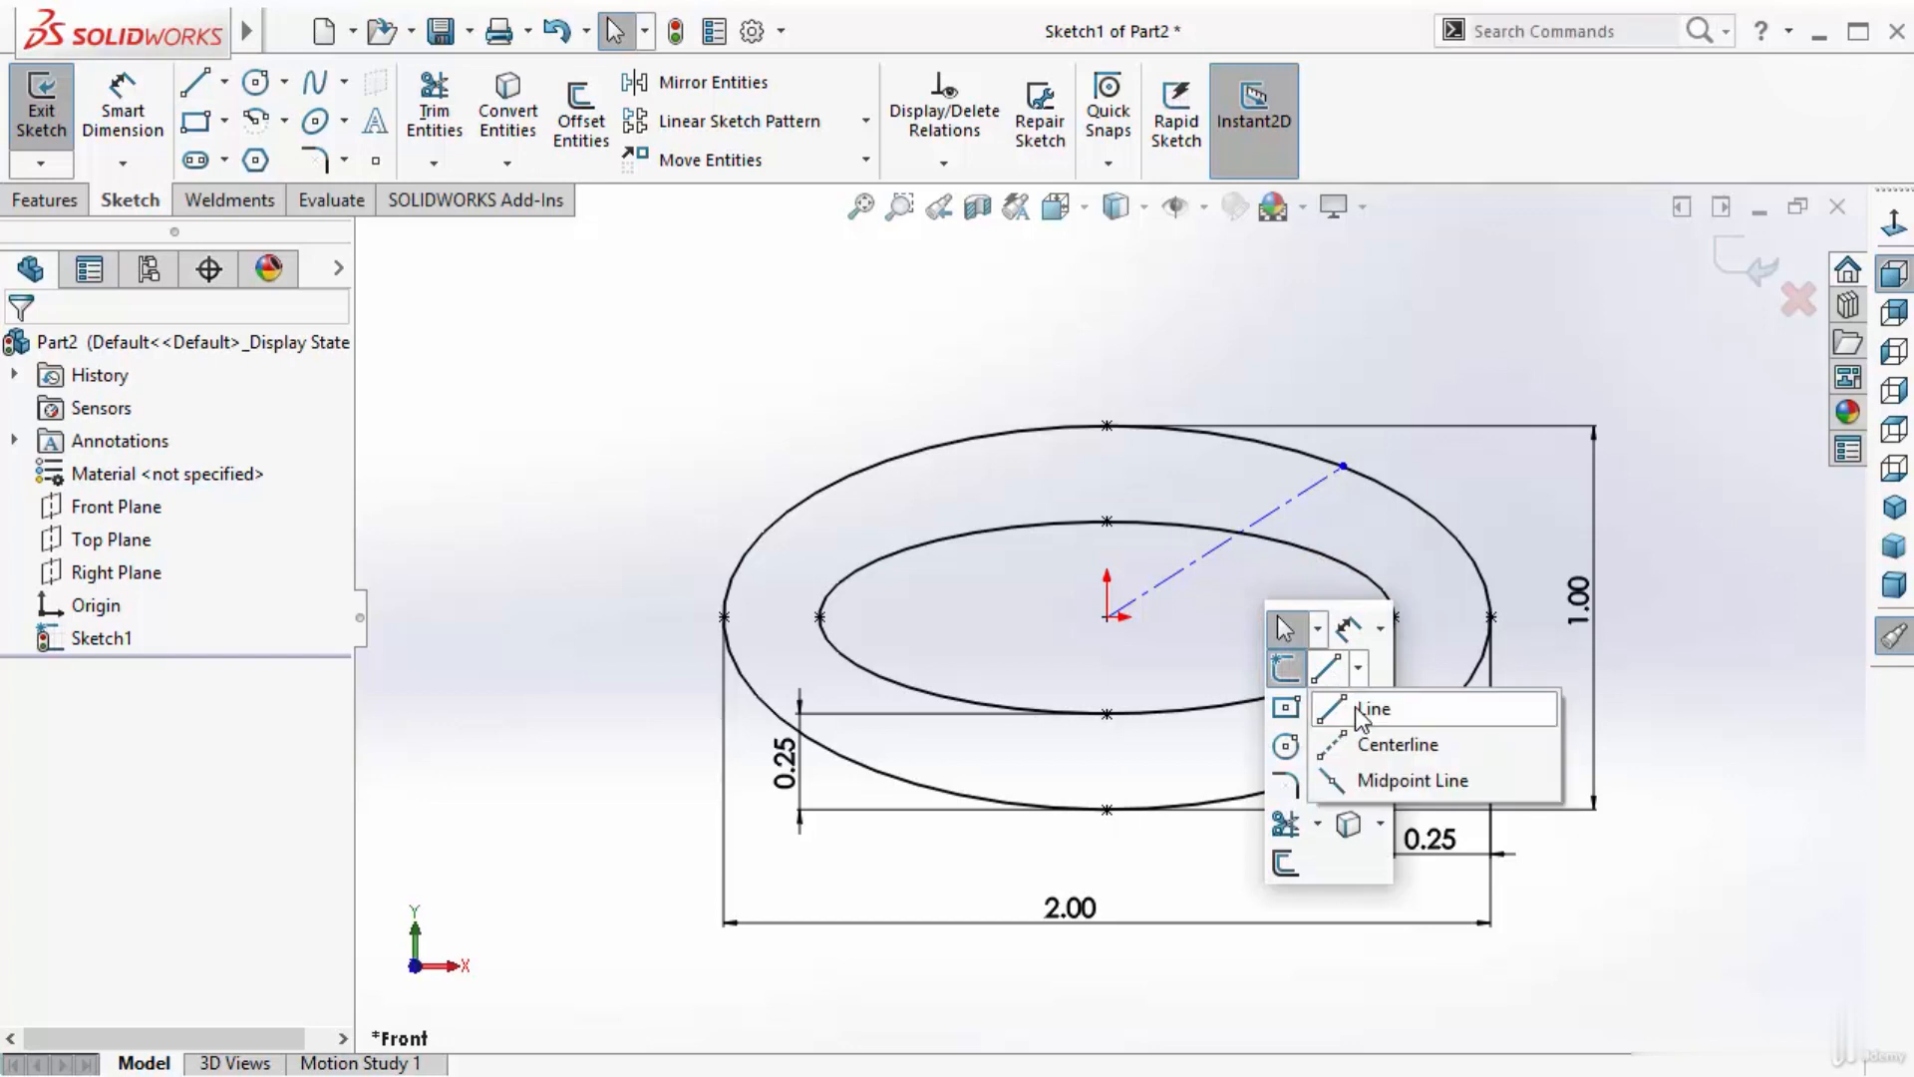
left_click(1395, 744)
left_click(1106, 616)
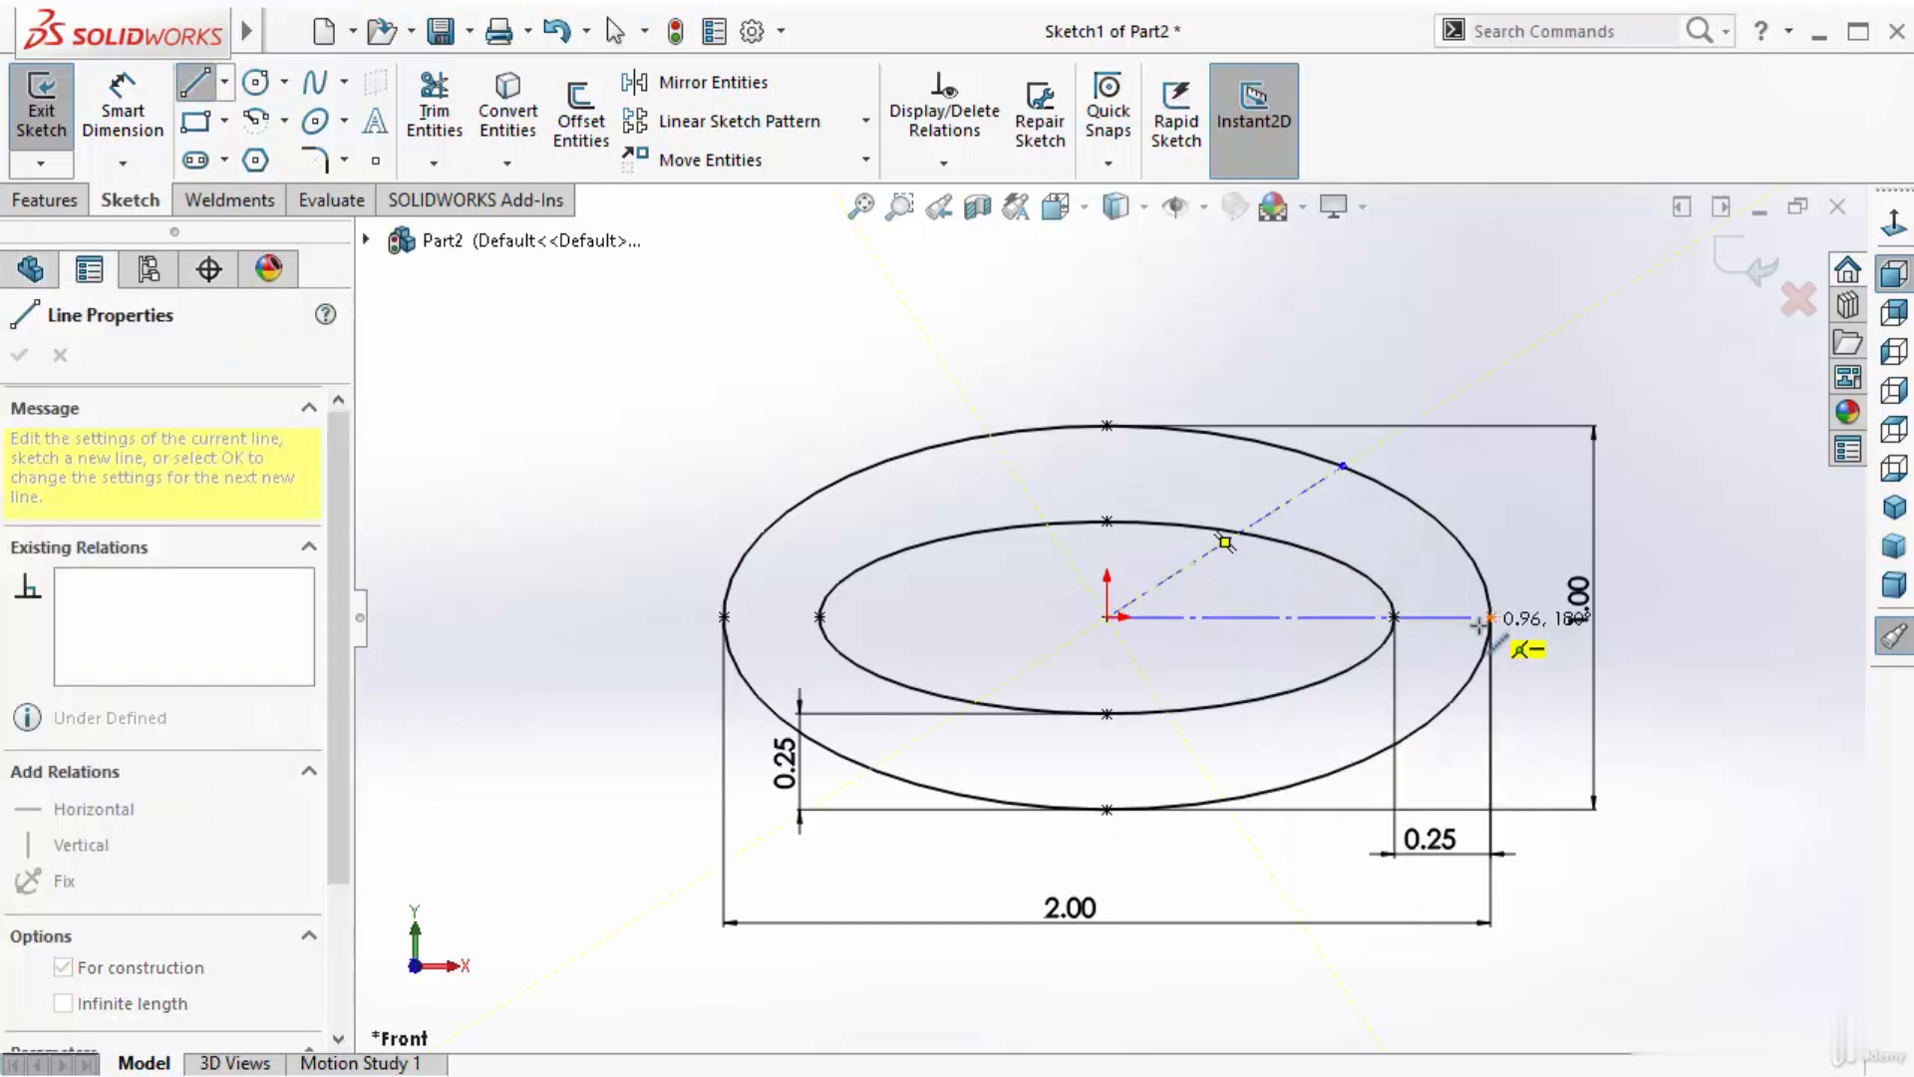
left_click(1393, 616)
key("Escape")
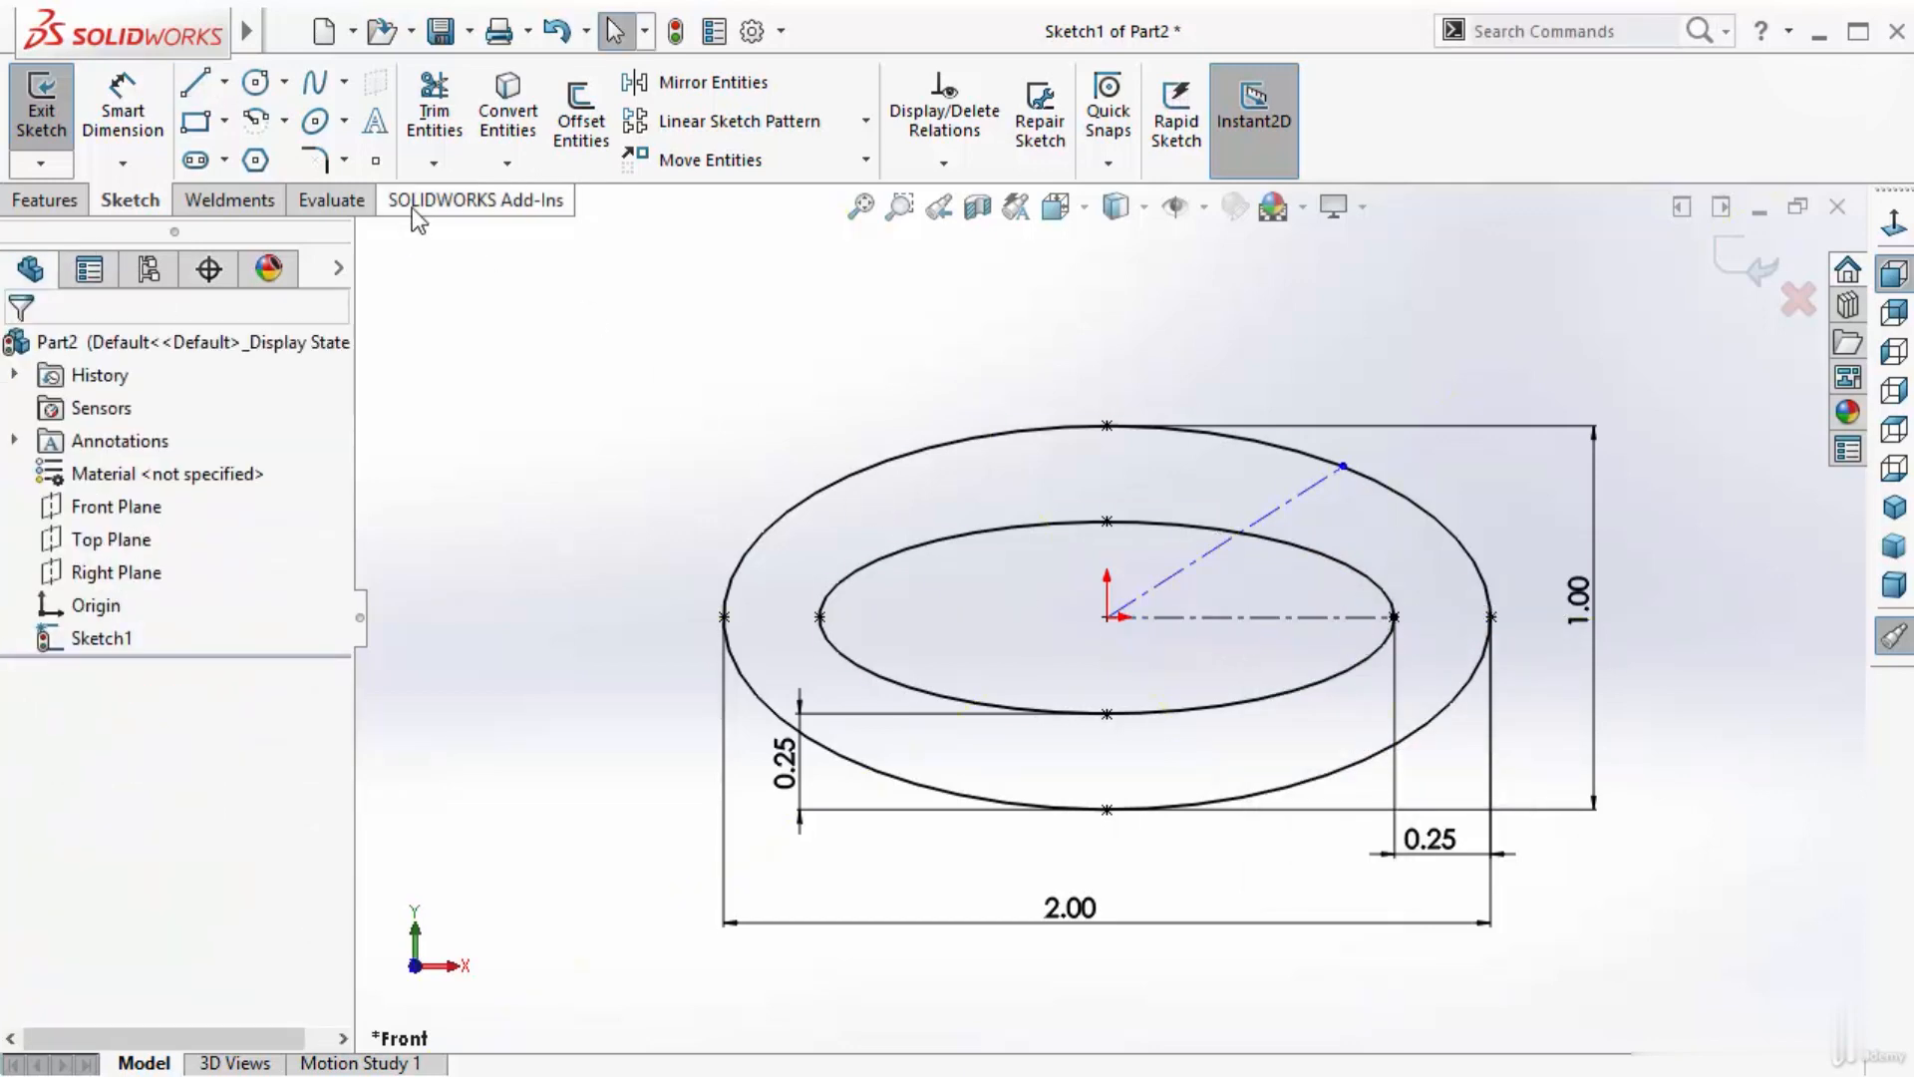
- Dimension the angle between the two centerlines as 30° and exit the sketch
left_click(1344, 466)
key("Escape")
right_click_drag(831, 397, 951, 249)
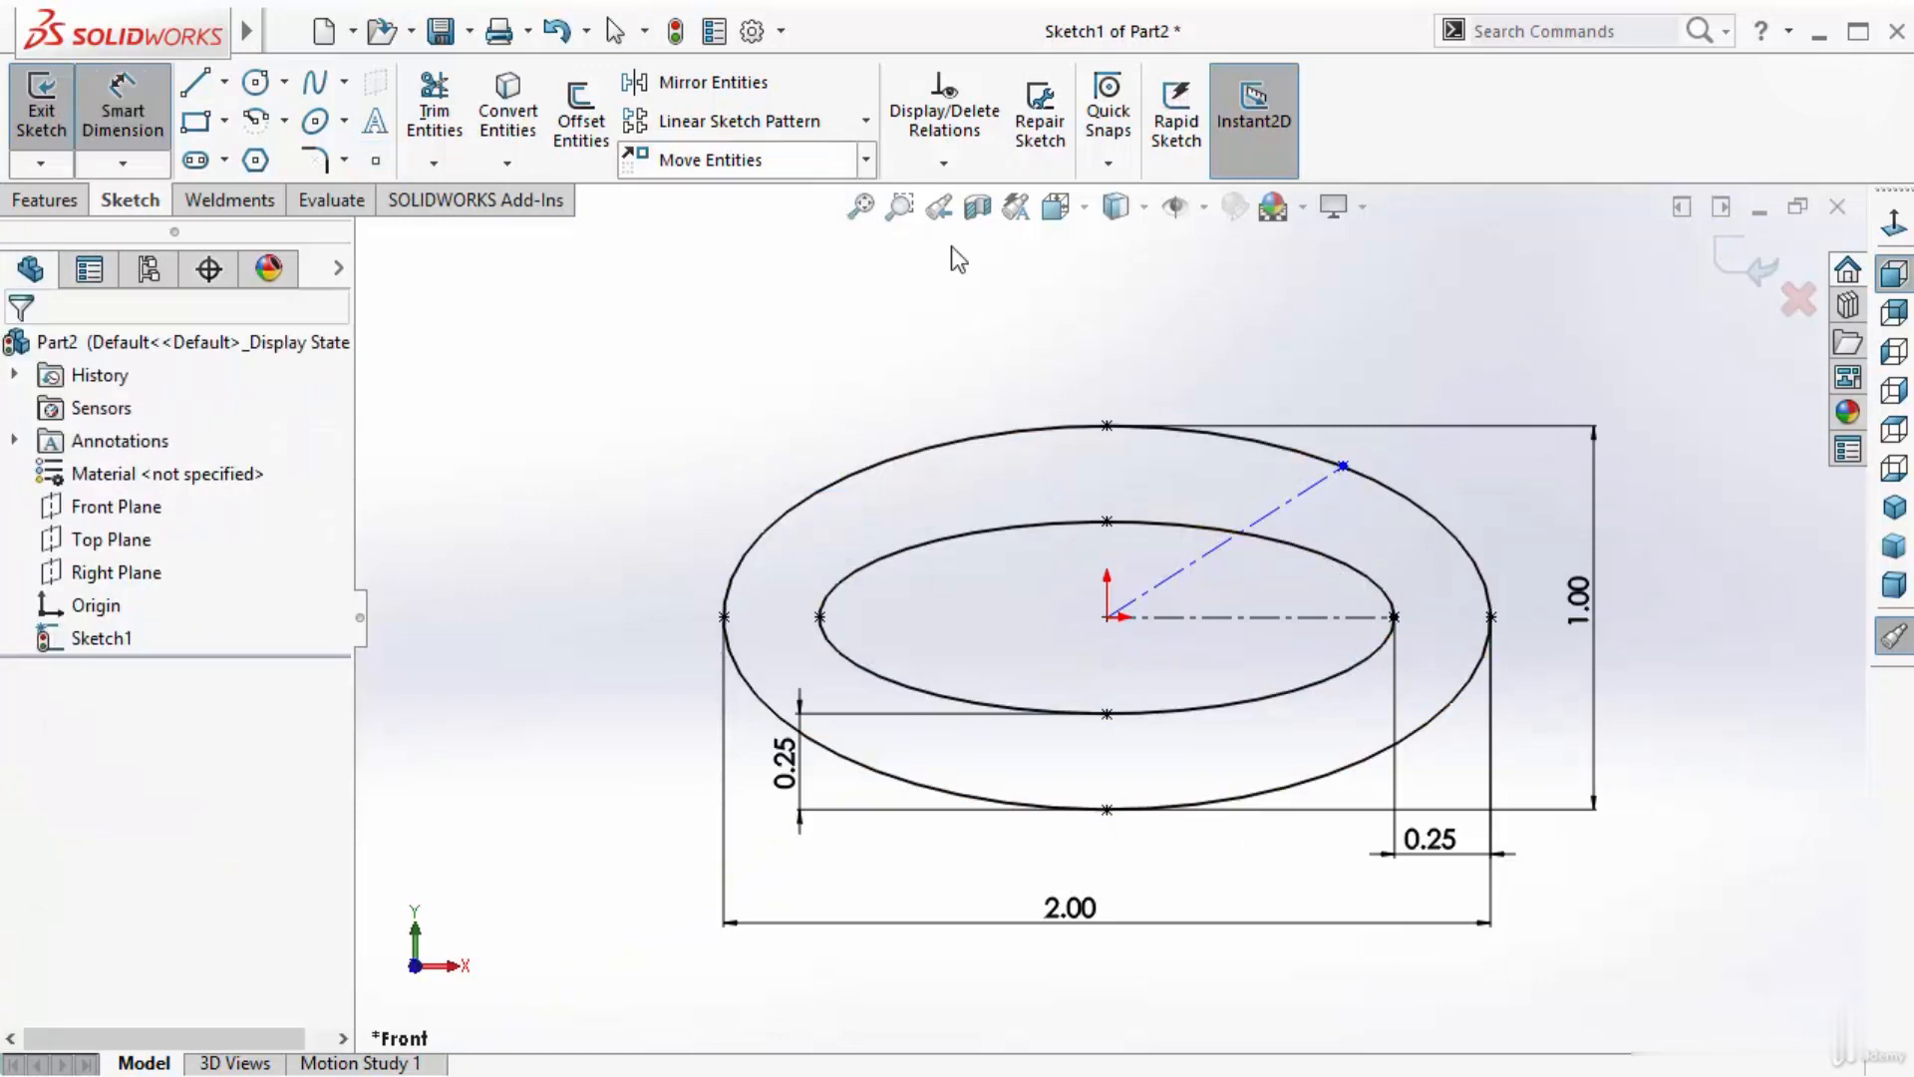
left_click(1295, 618)
left_click(1236, 534)
left_click(1286, 576)
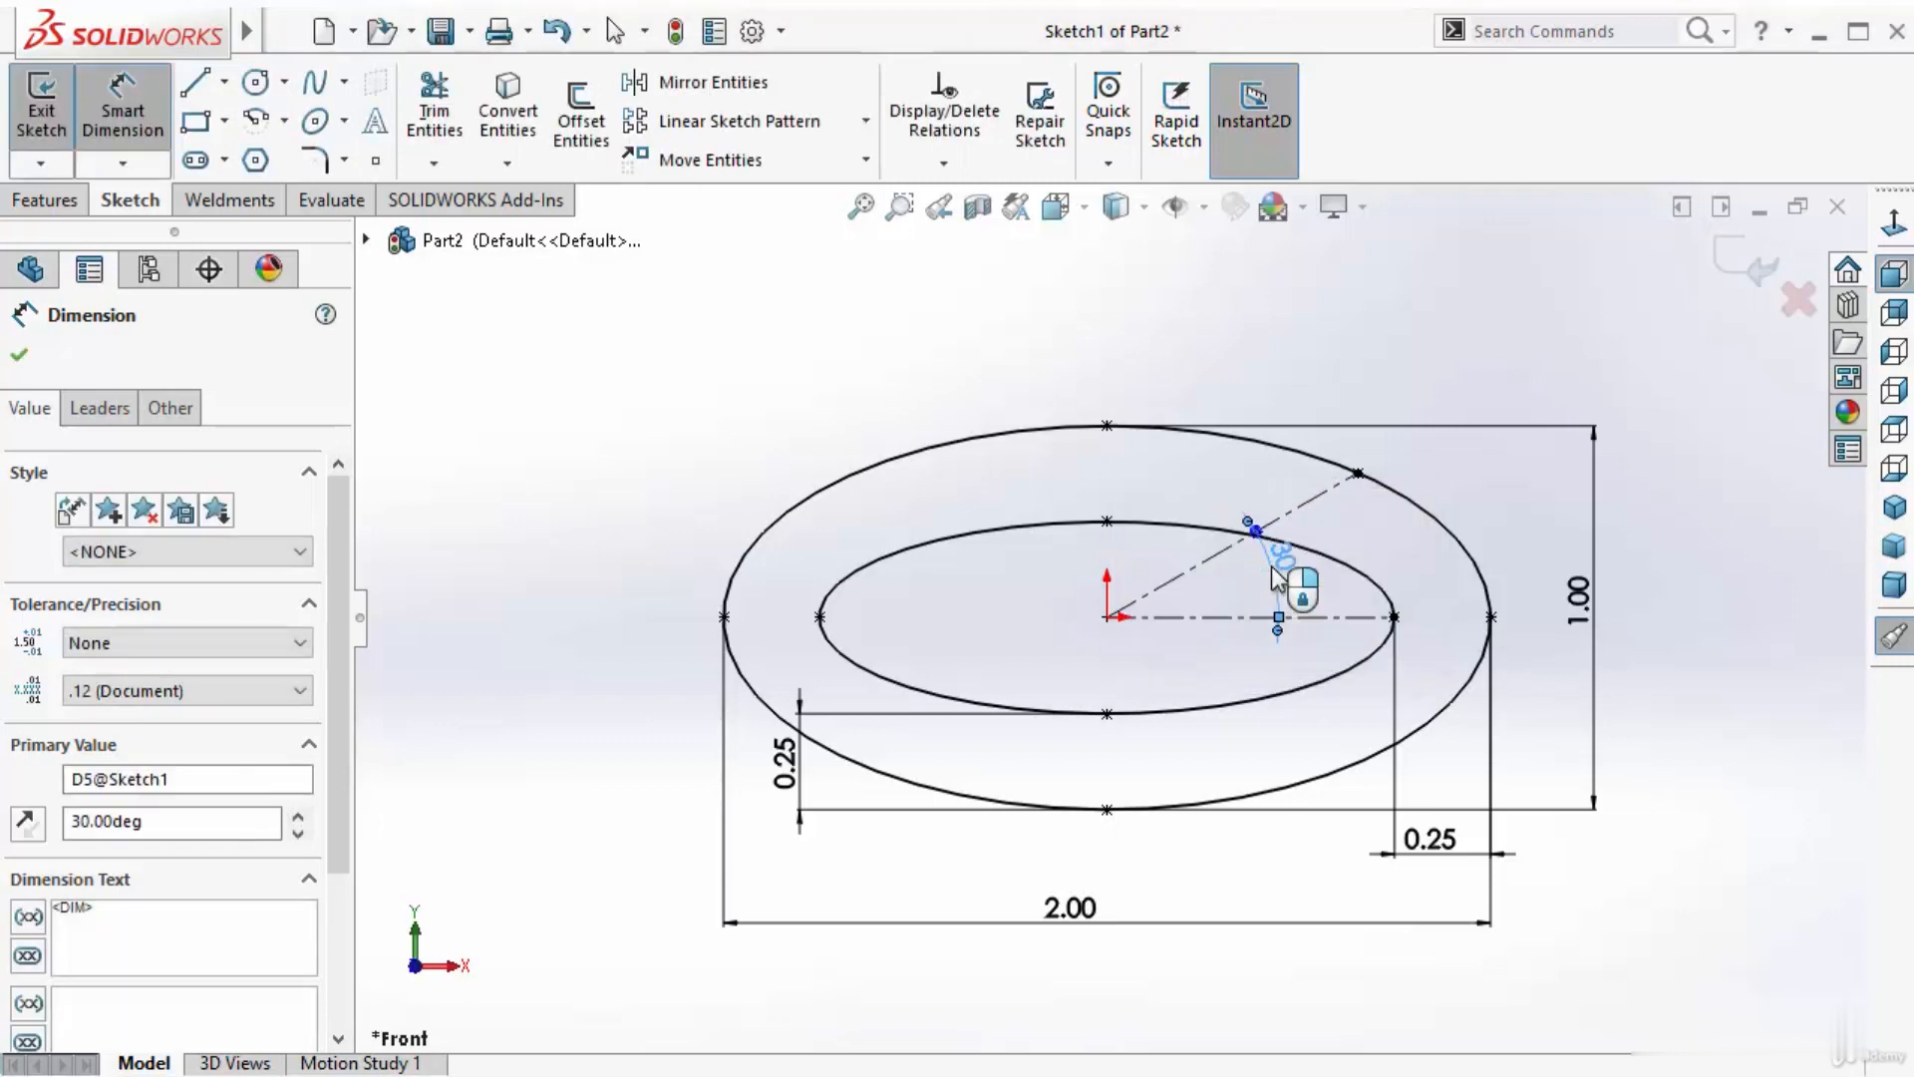
key("Escape")
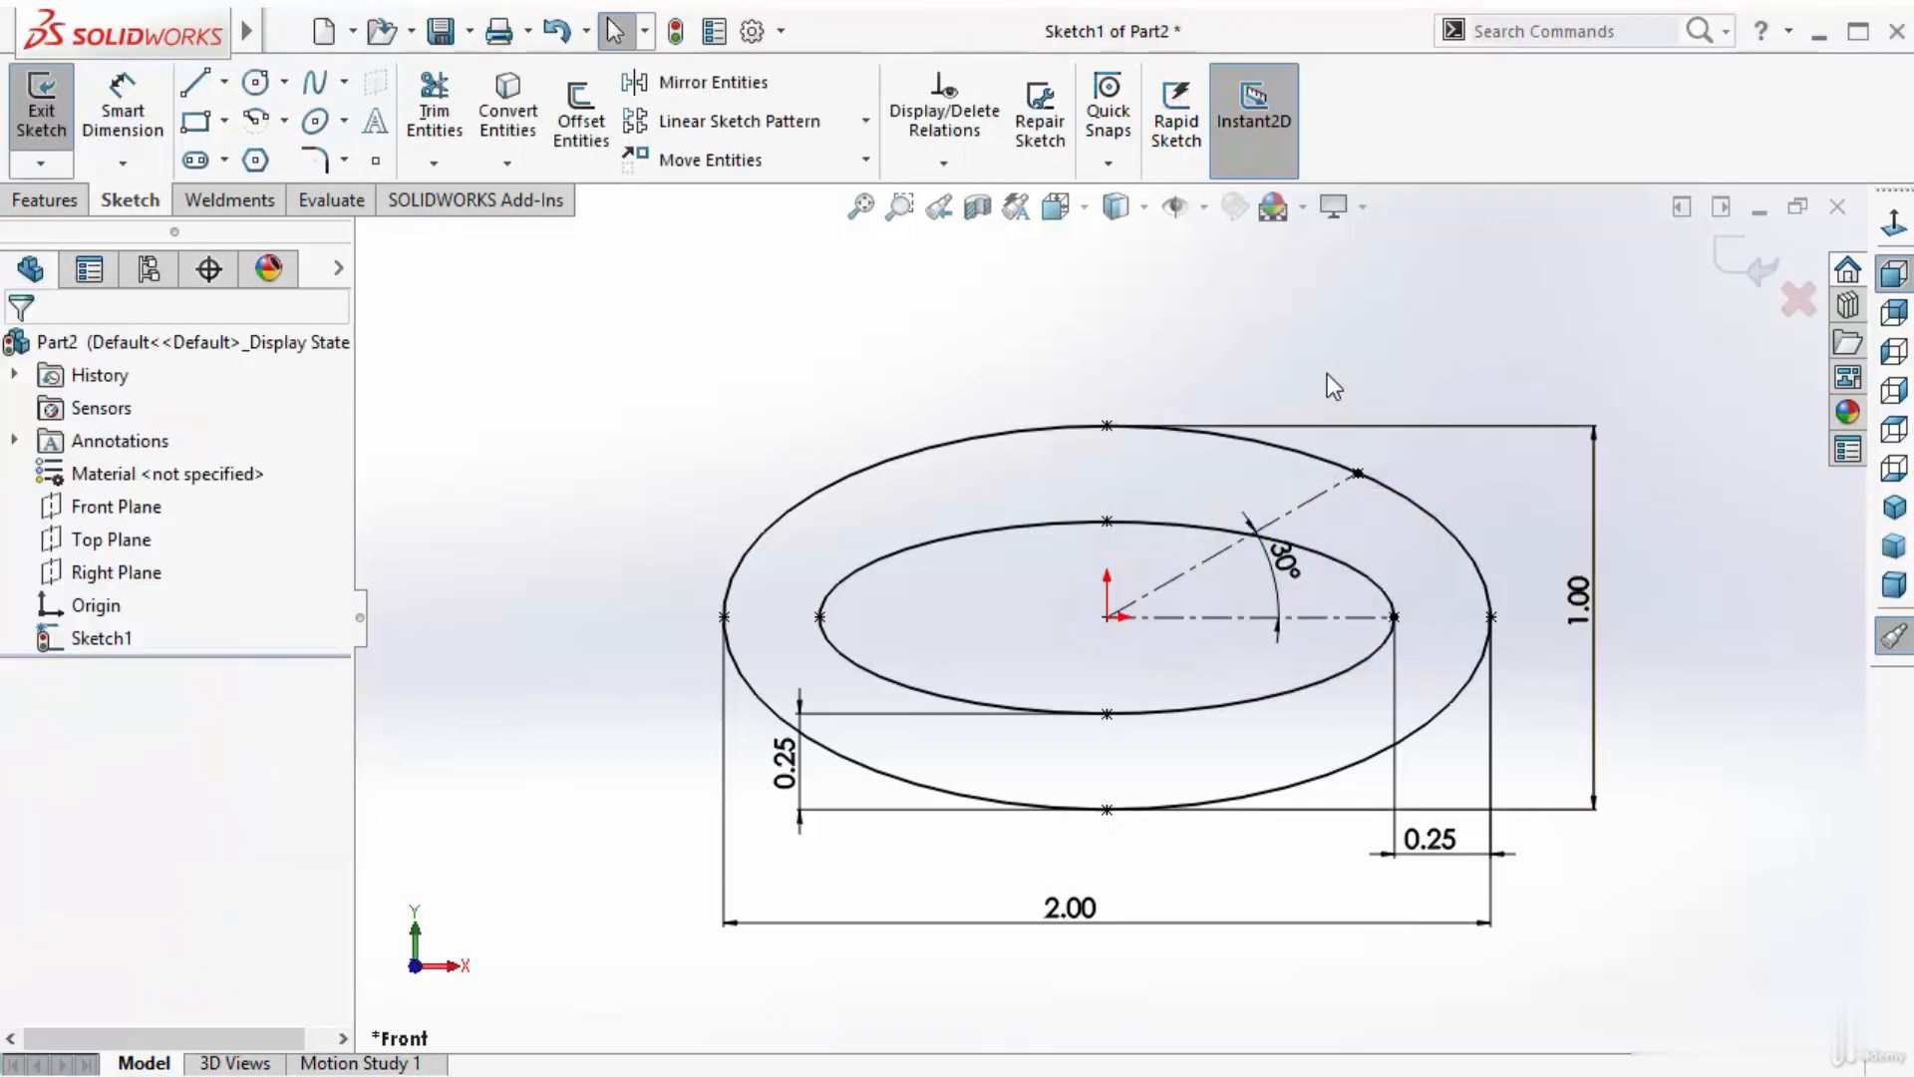
left_click(1746, 264)
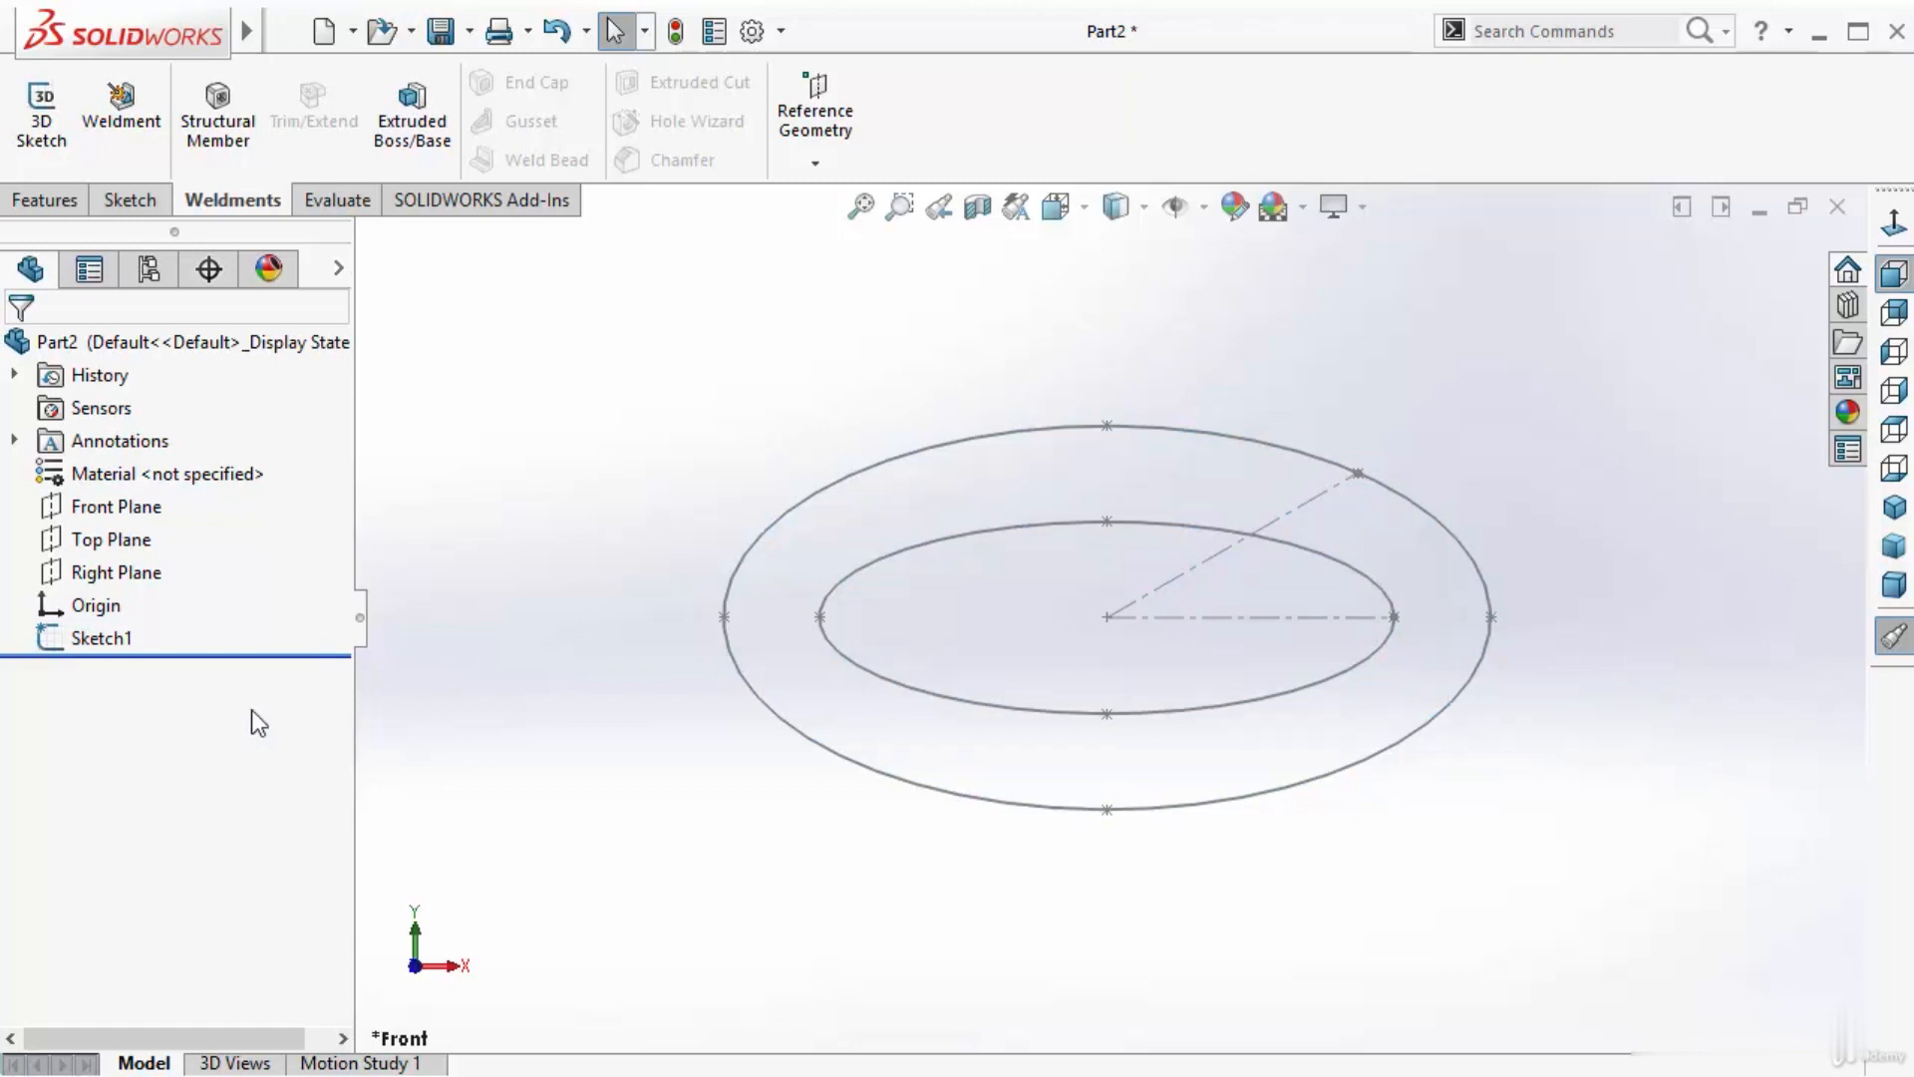
- With Sketch1 selected, start saving the part under a new location and browse to C:\Program Files\SOLIDWORKS Corp\SOLIDWORKS\lang\english\weldment profiles
left_click(98, 638)
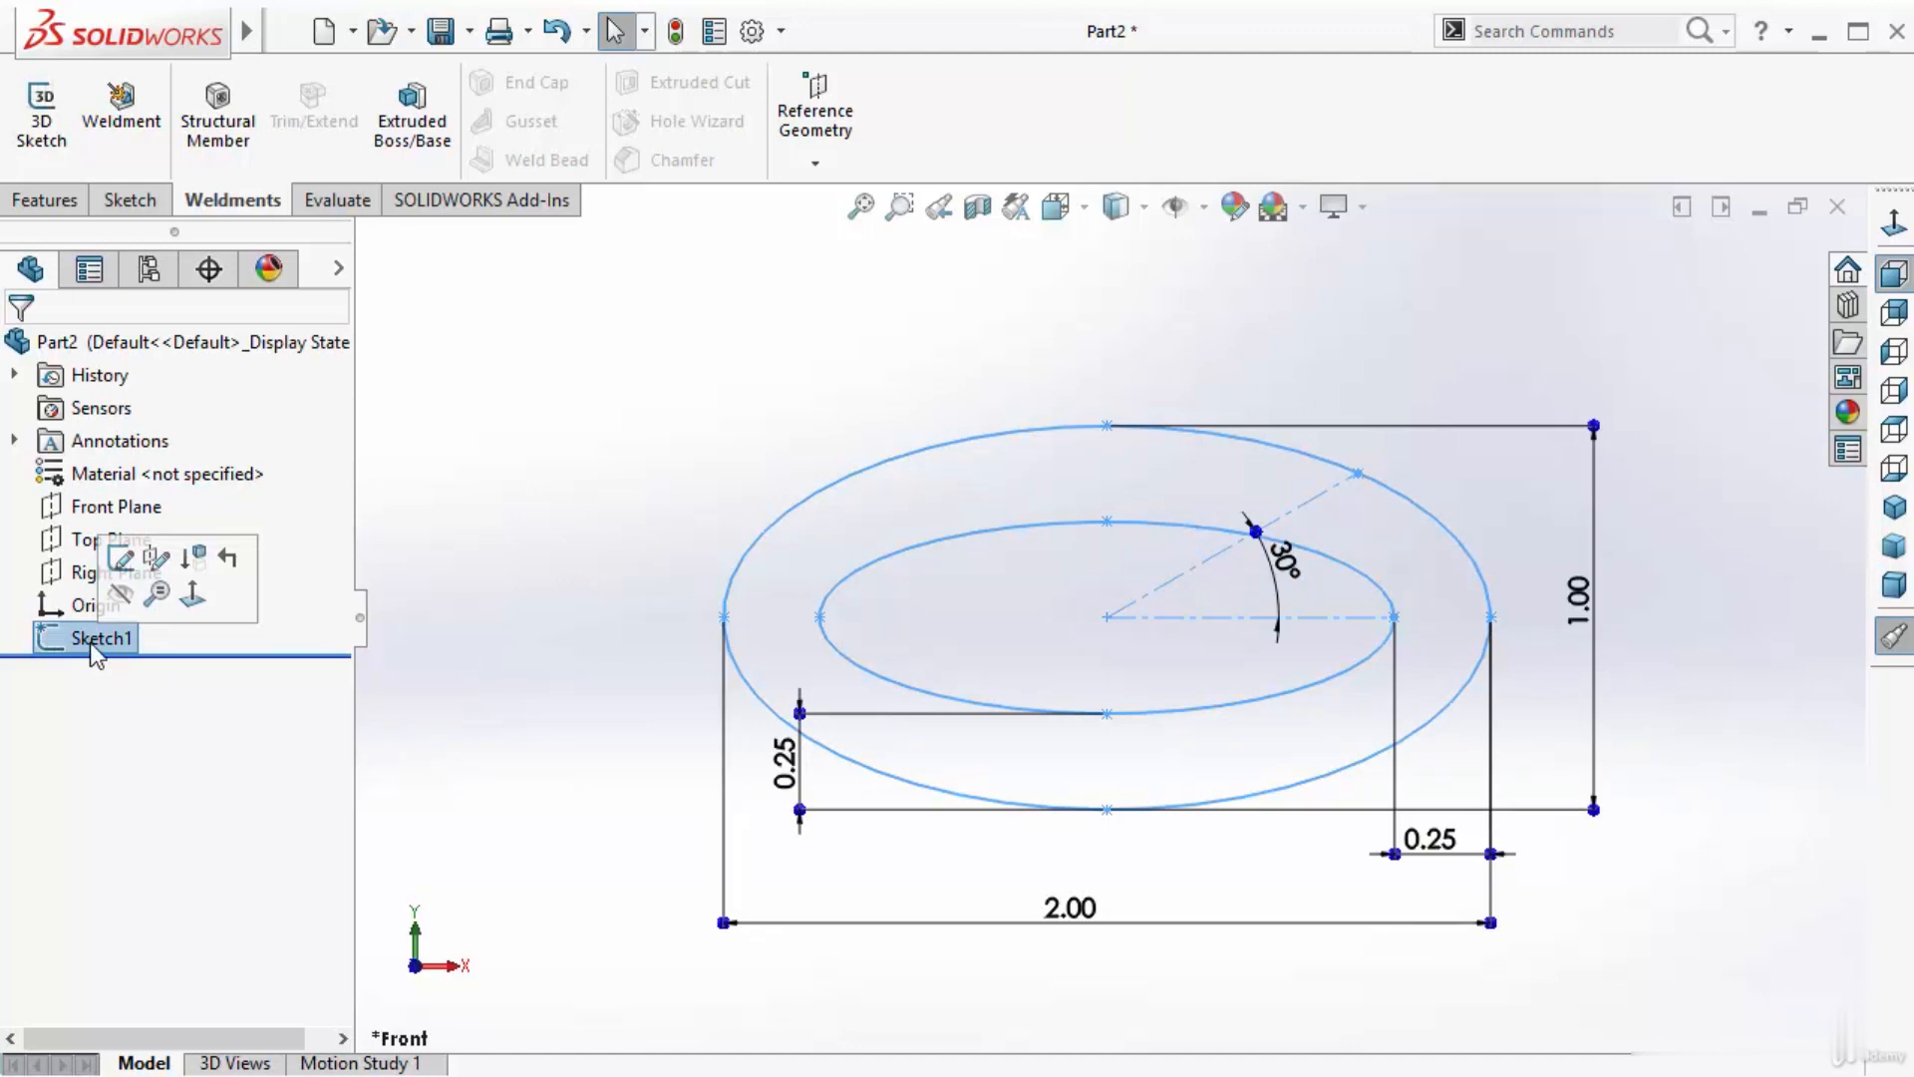
left_click(285, 31)
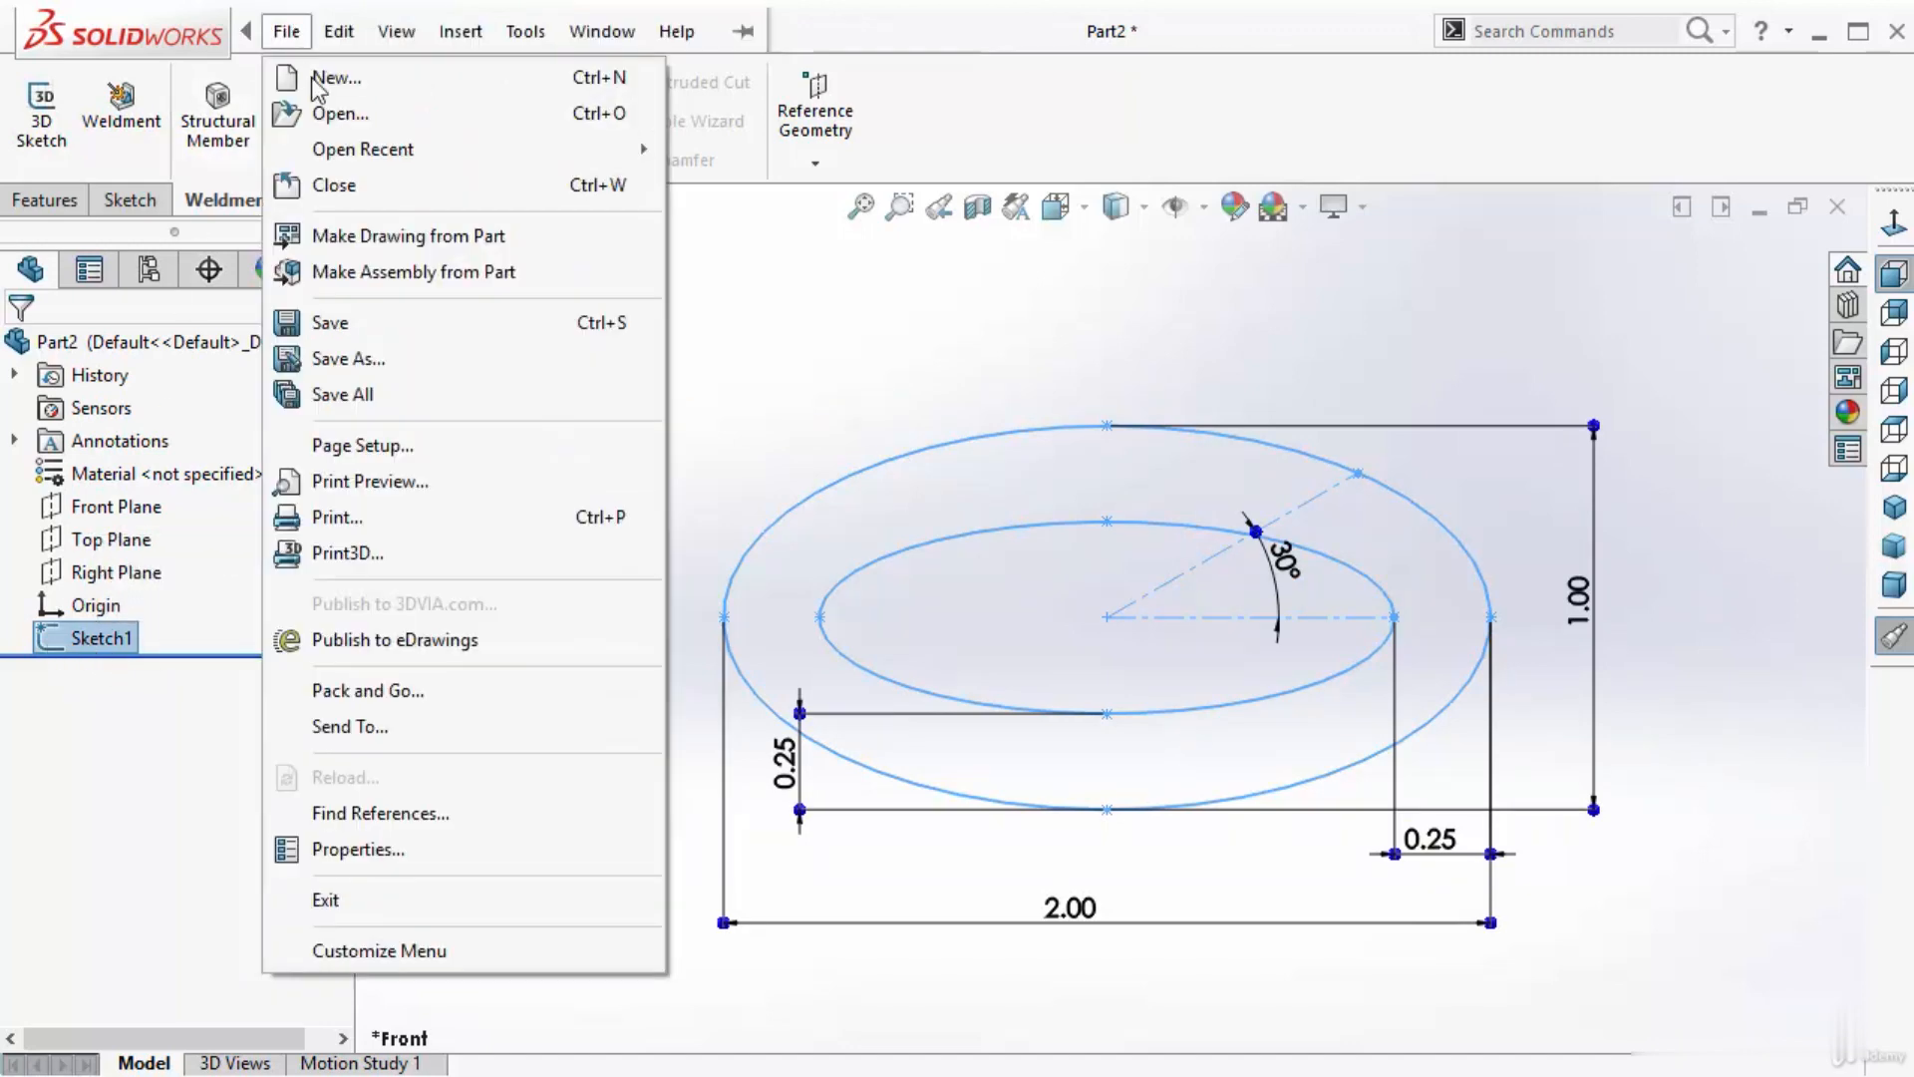
left_click(351, 355)
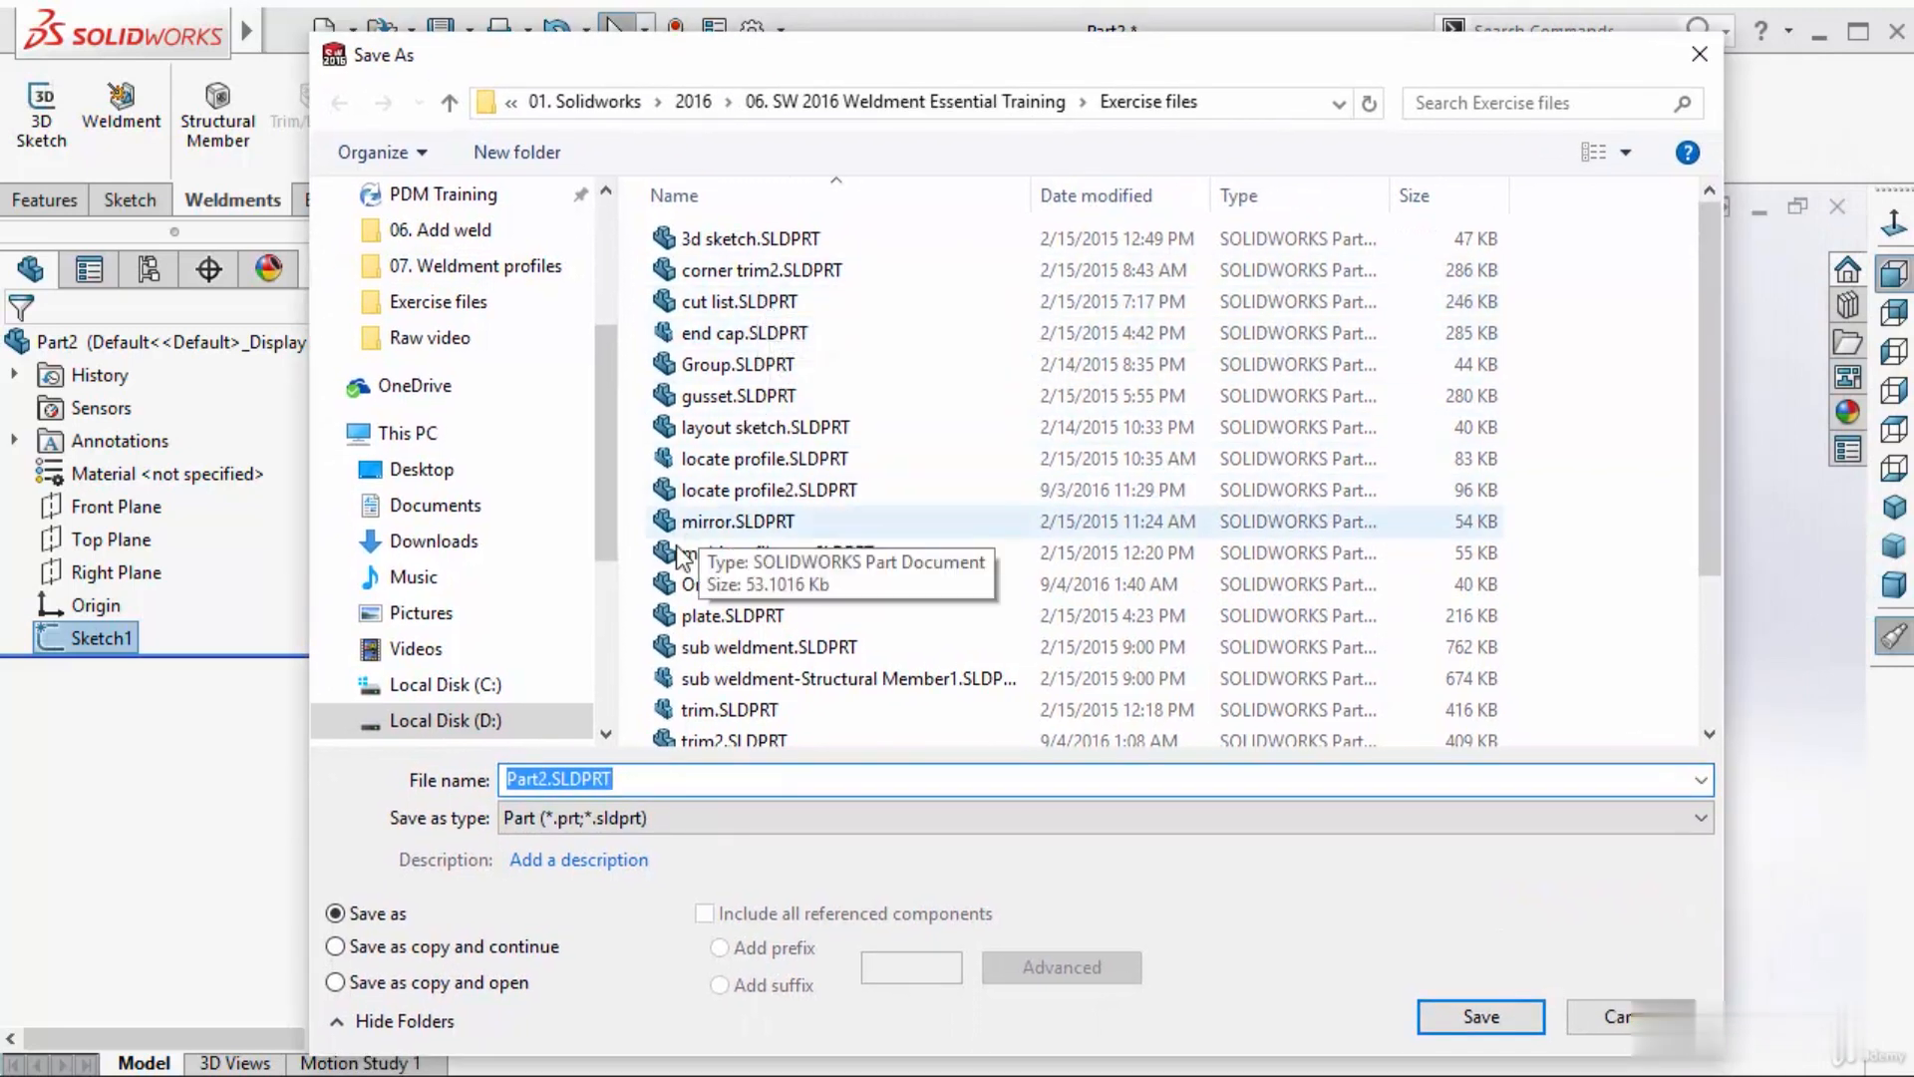
left_click(496, 690)
double_click(731, 367)
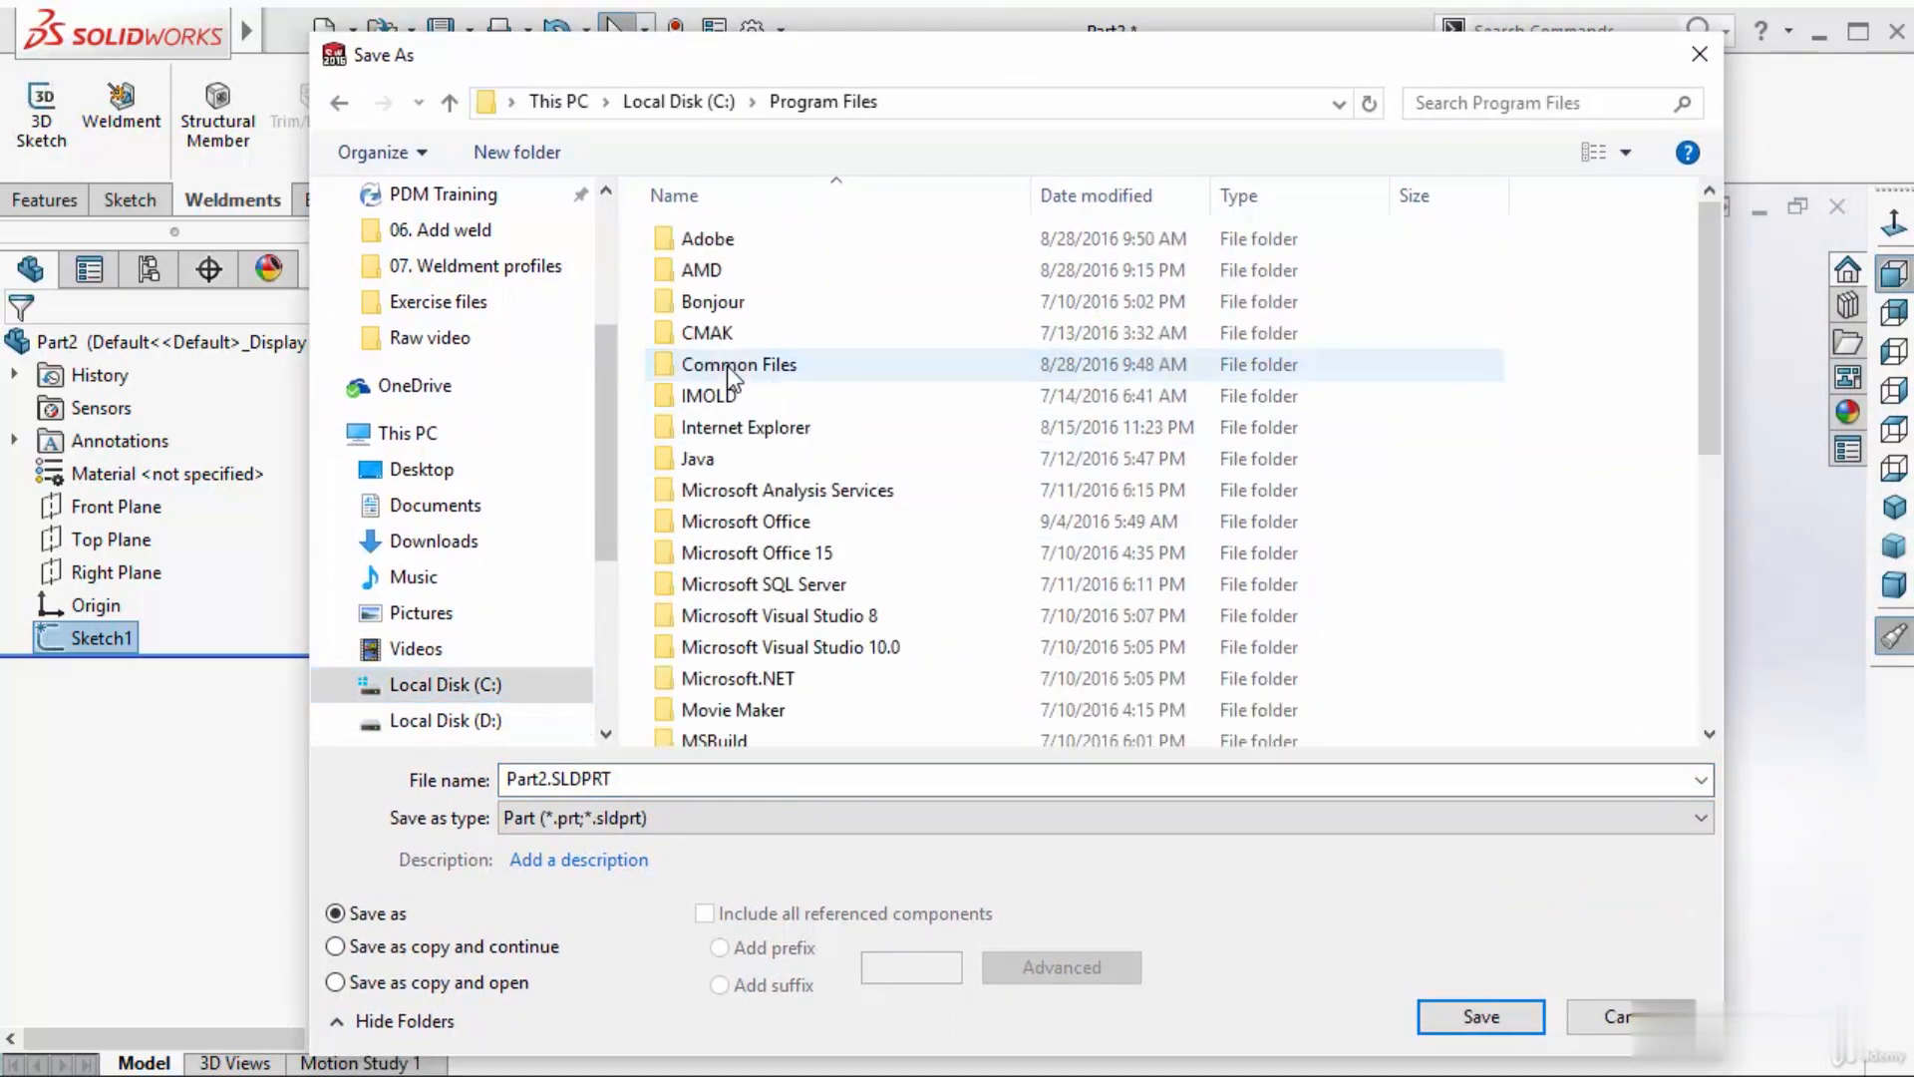
scroll(737, 478, "down", 3)
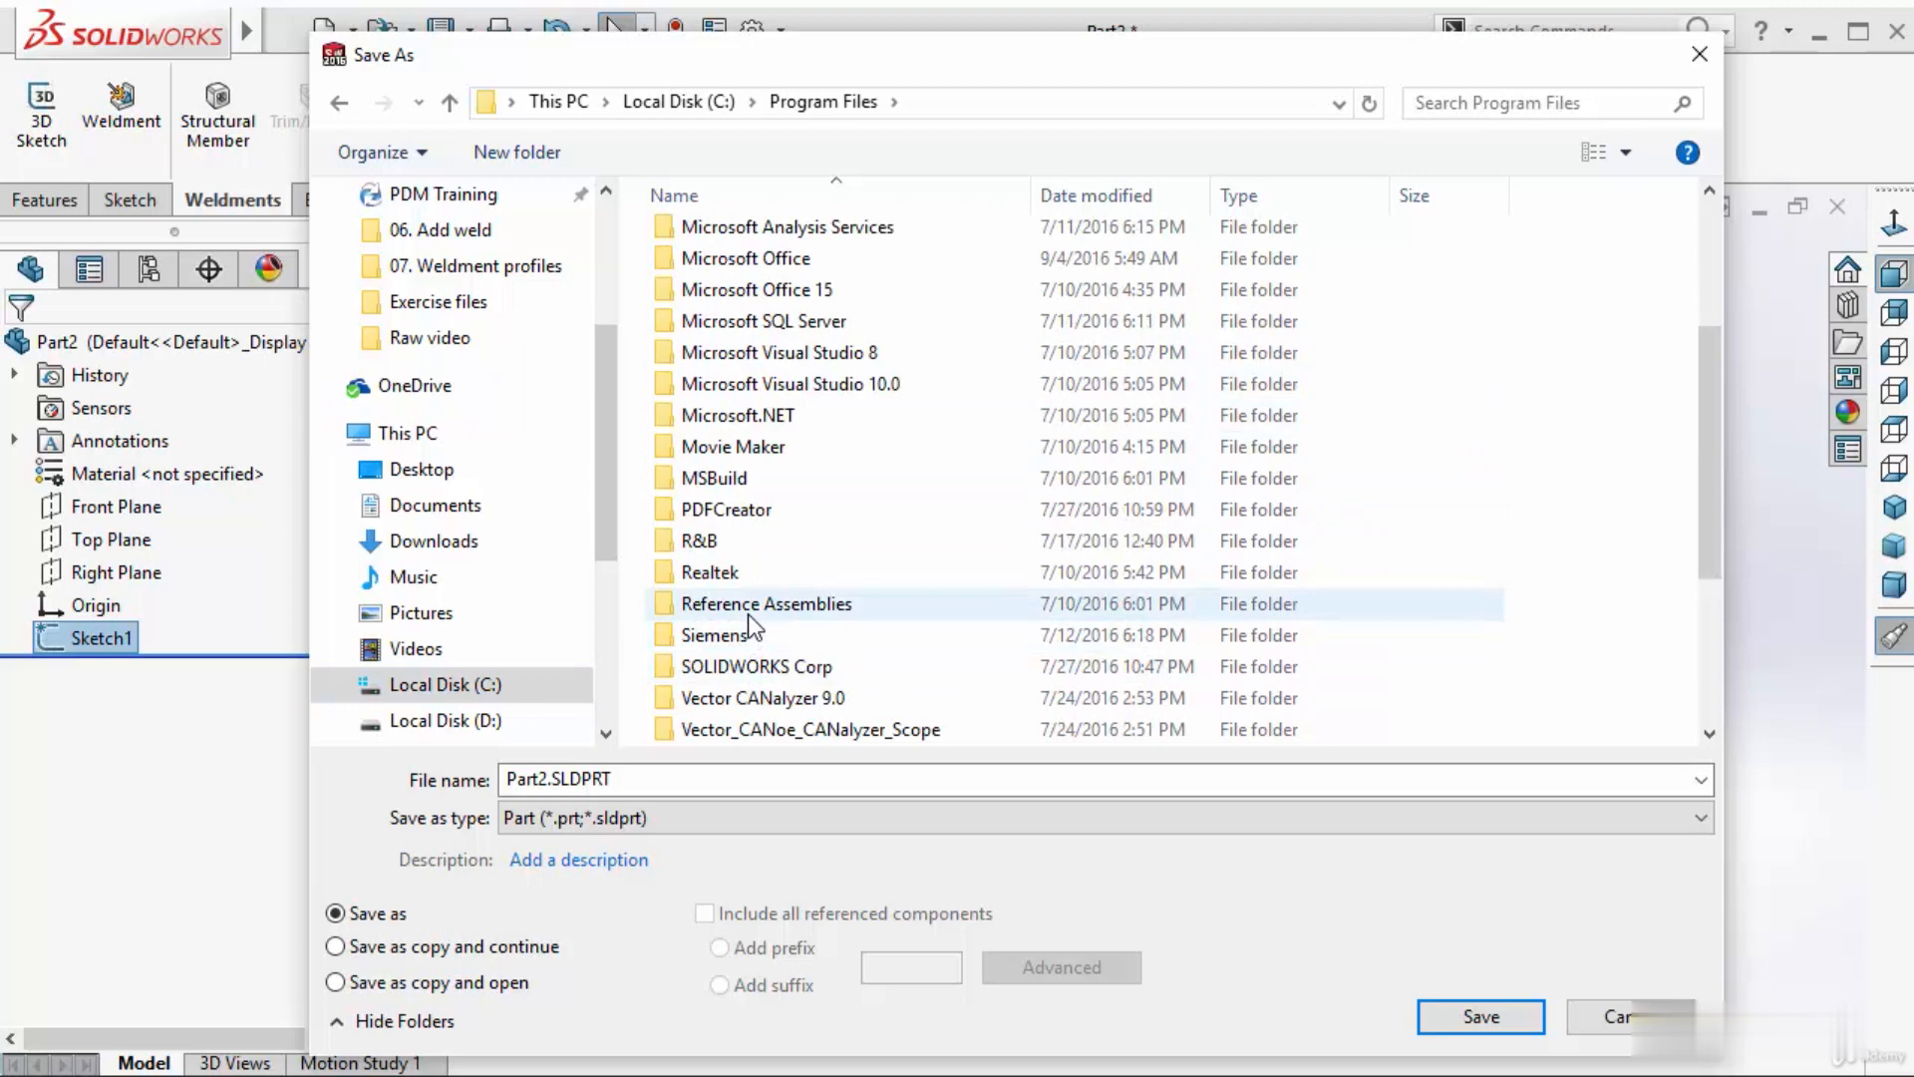
double_click(750, 666)
double_click(761, 304)
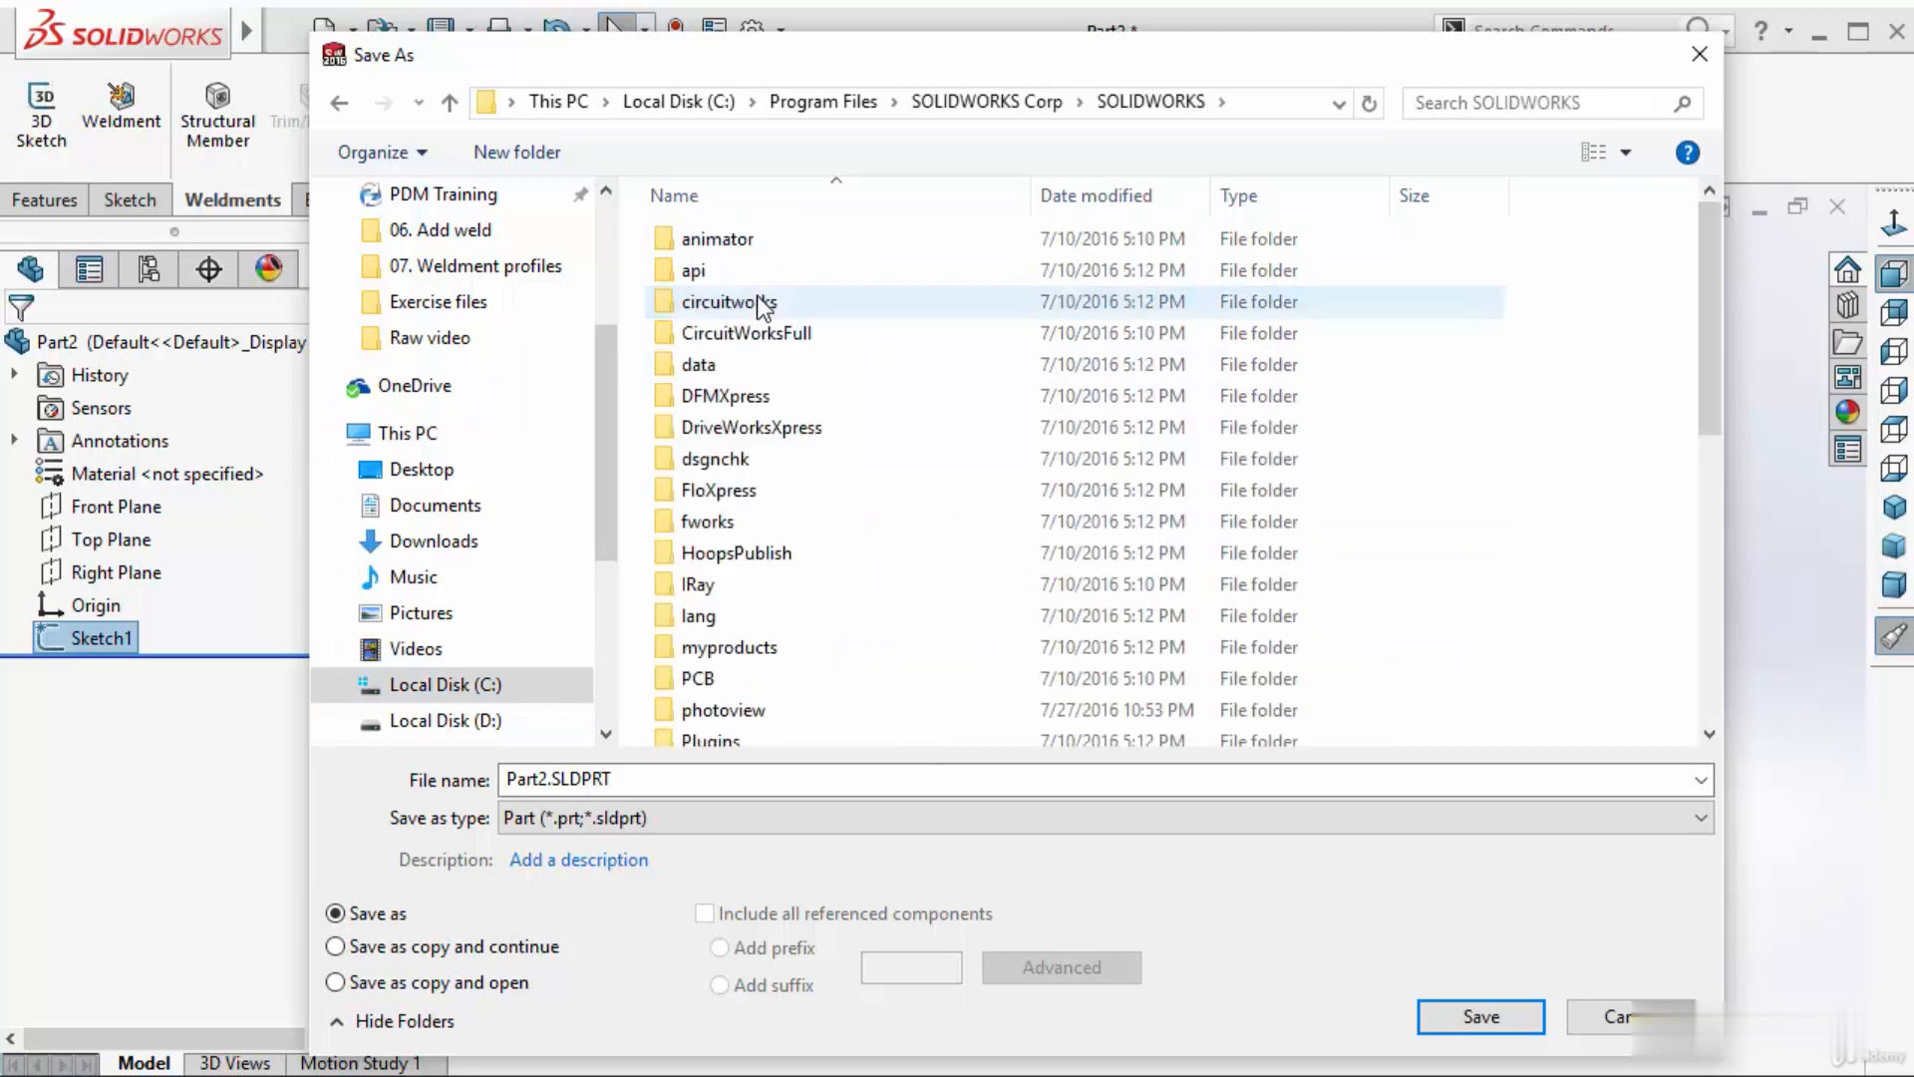
double_click(731, 624)
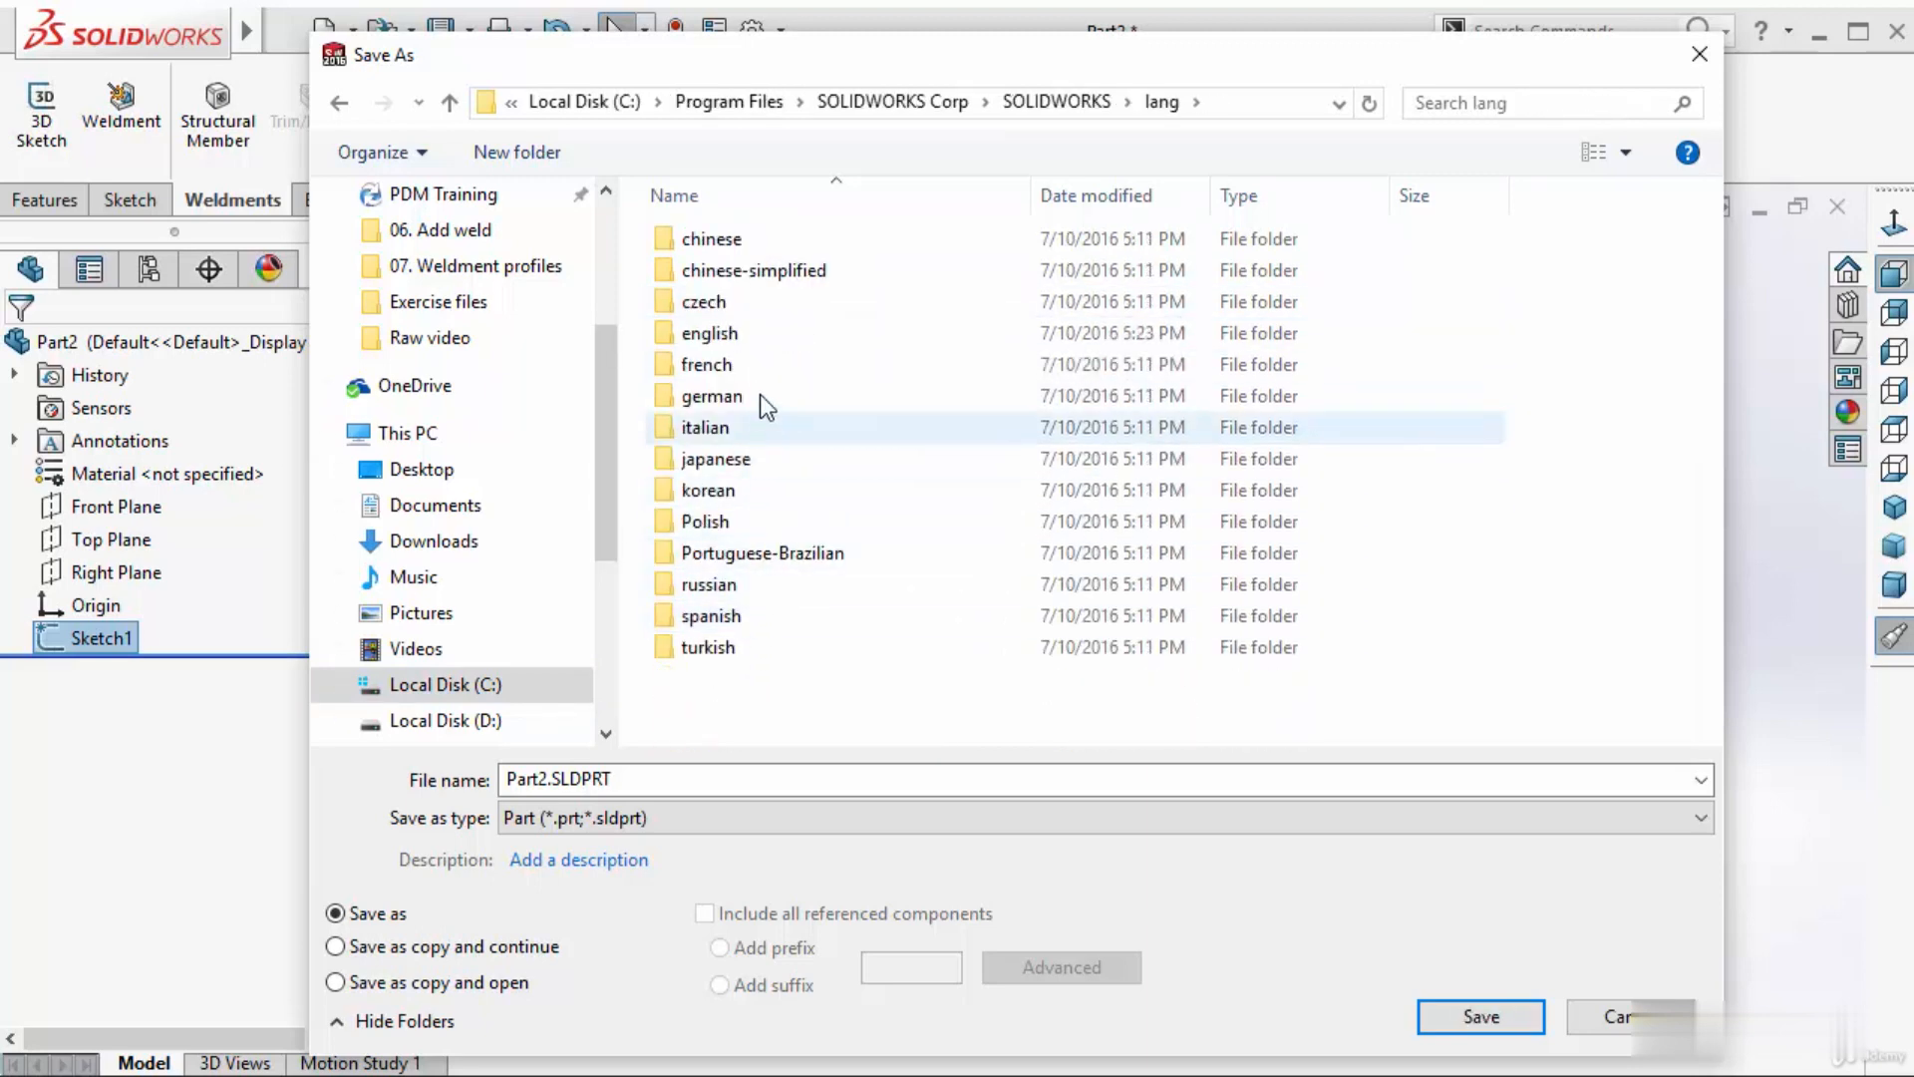
double_click(740, 341)
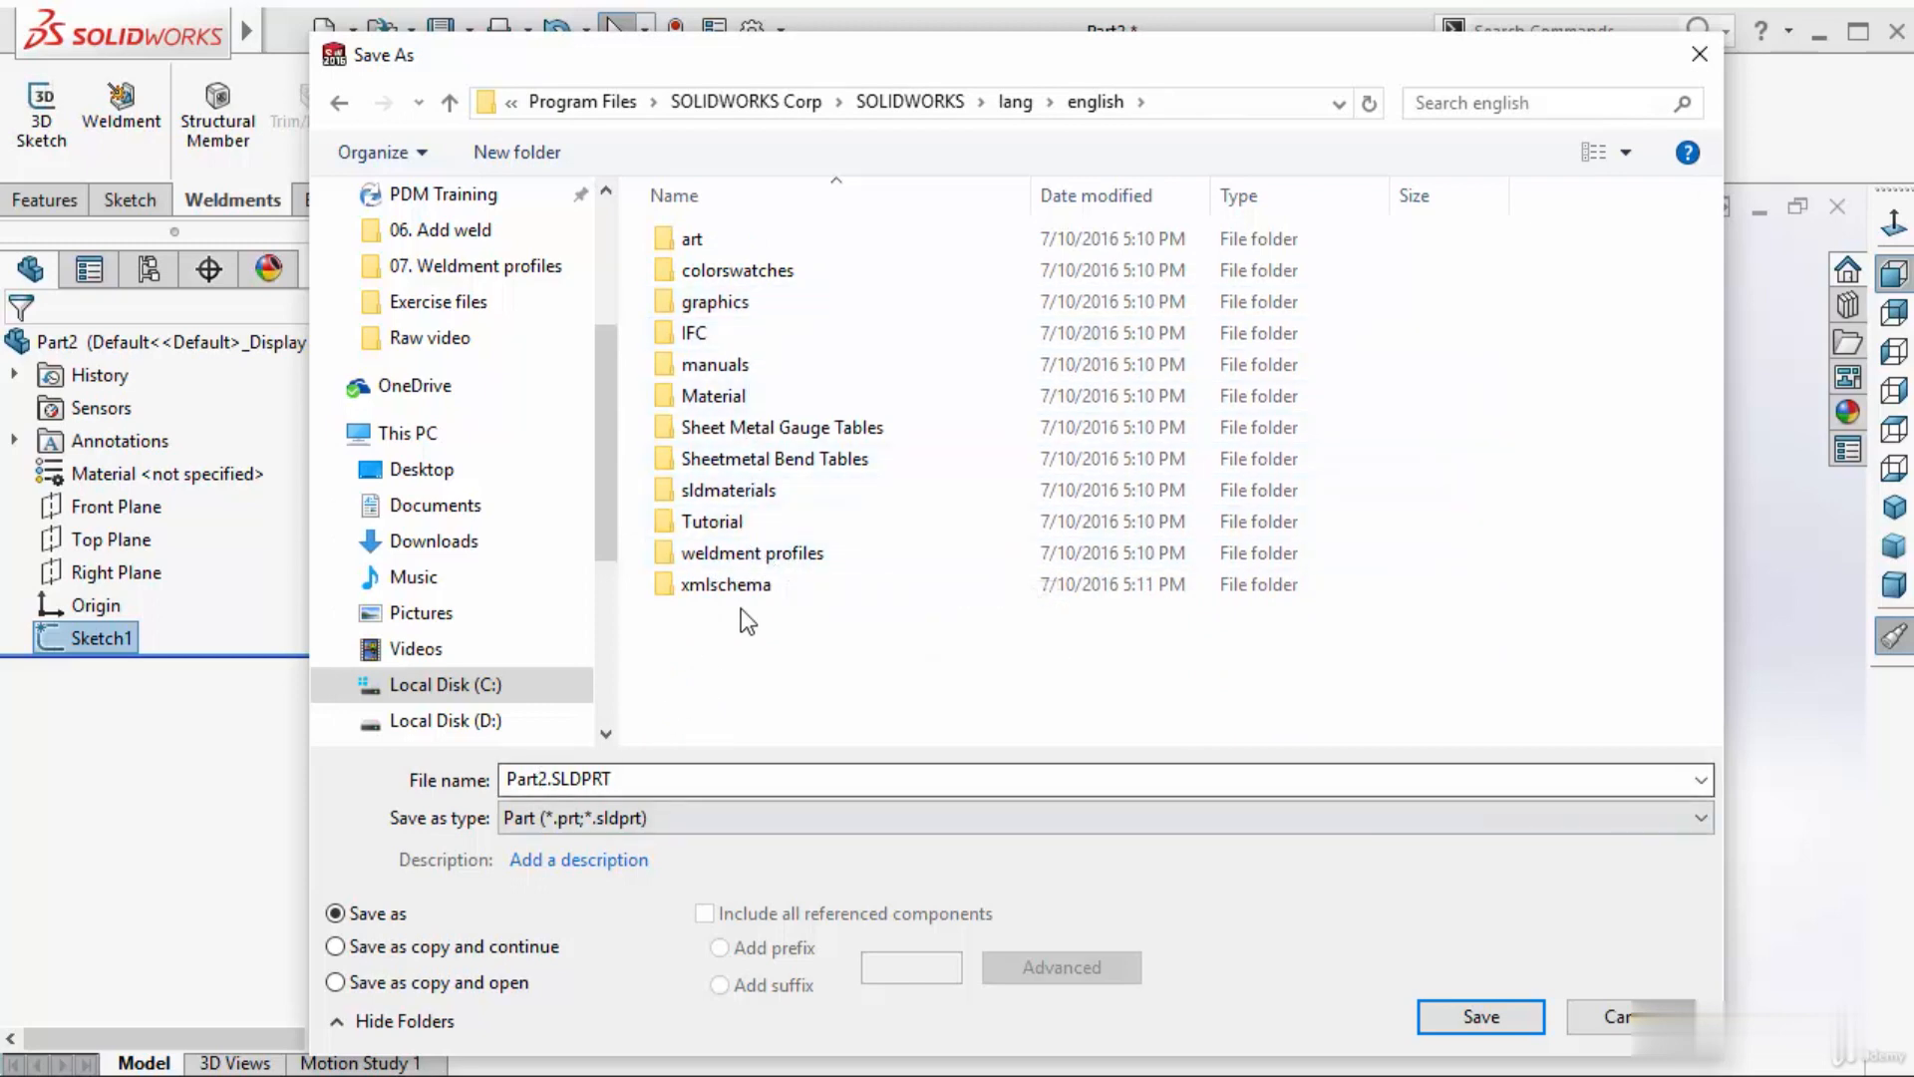
double_click(770, 554)
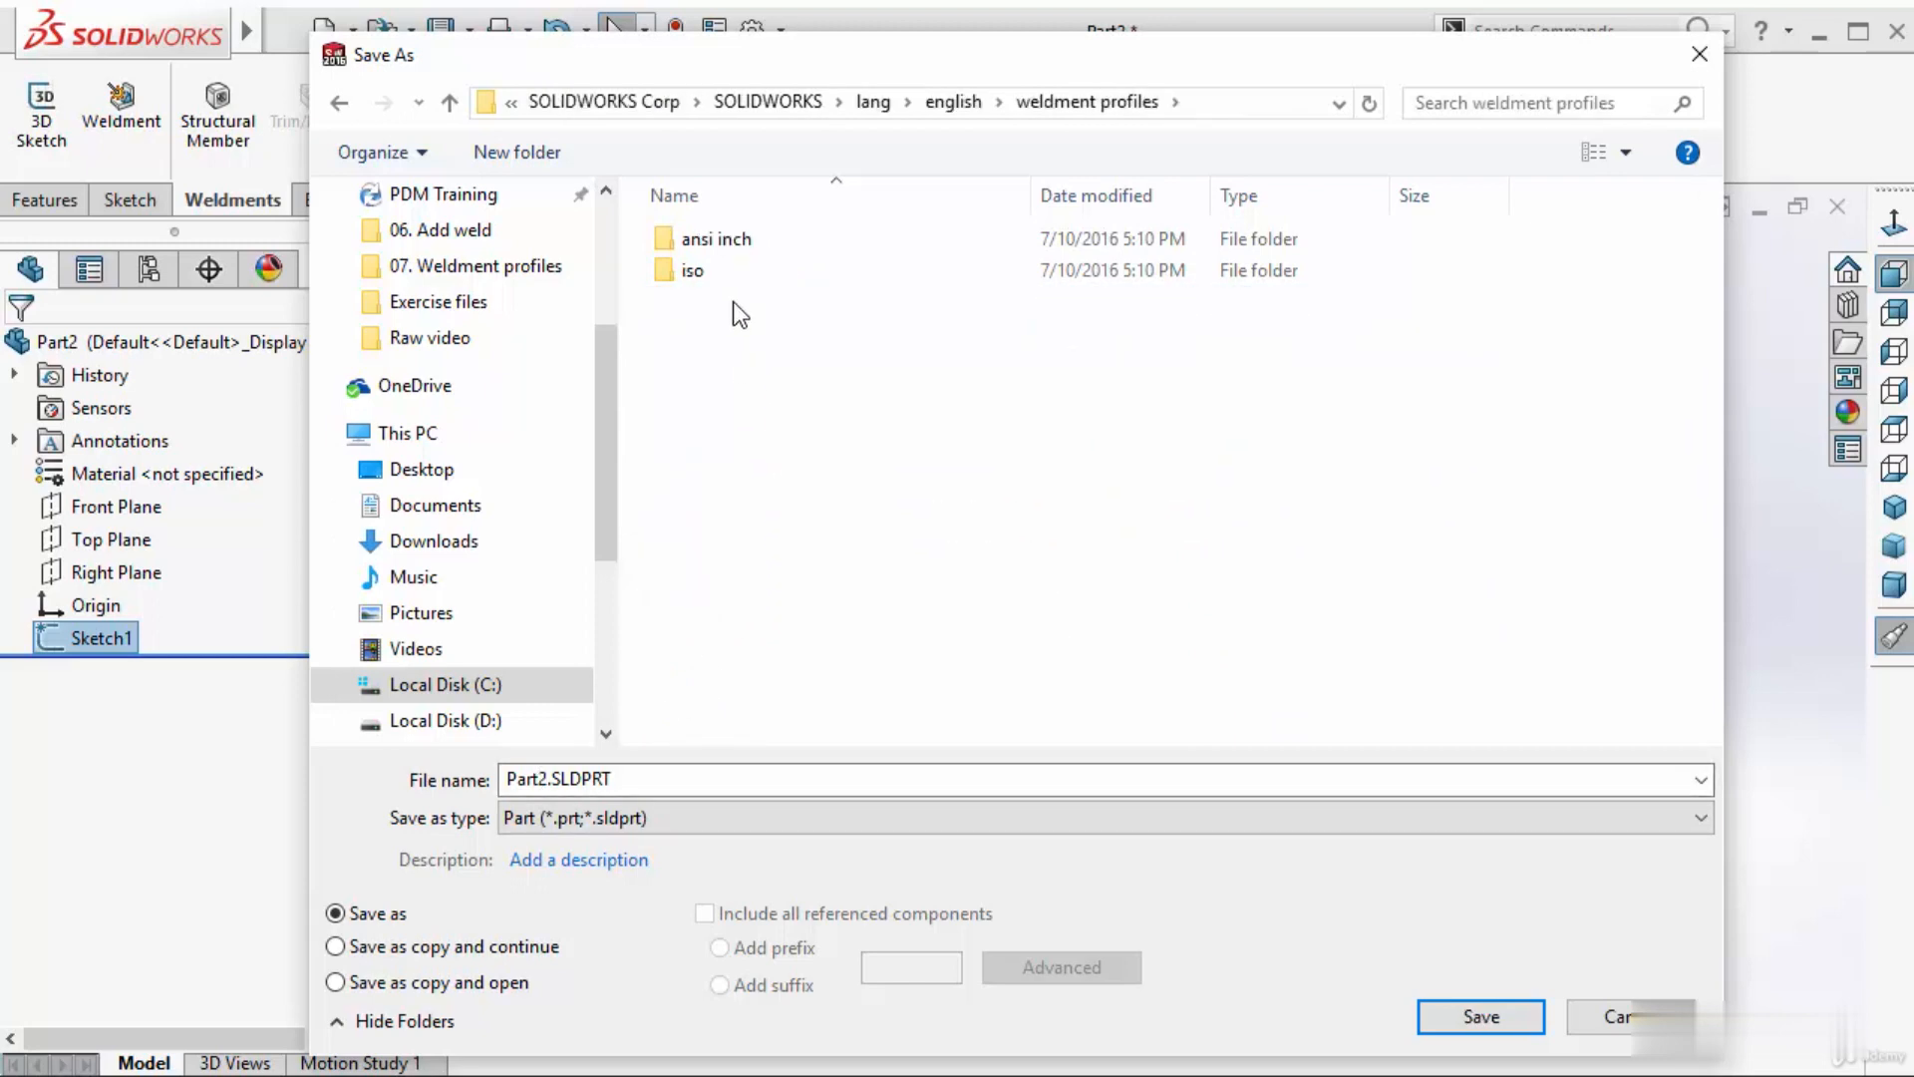
- Create a folder named CUSTOM inside the weldment profiles folder and open it
right_click(710, 444)
mouse_move(1017, 810)
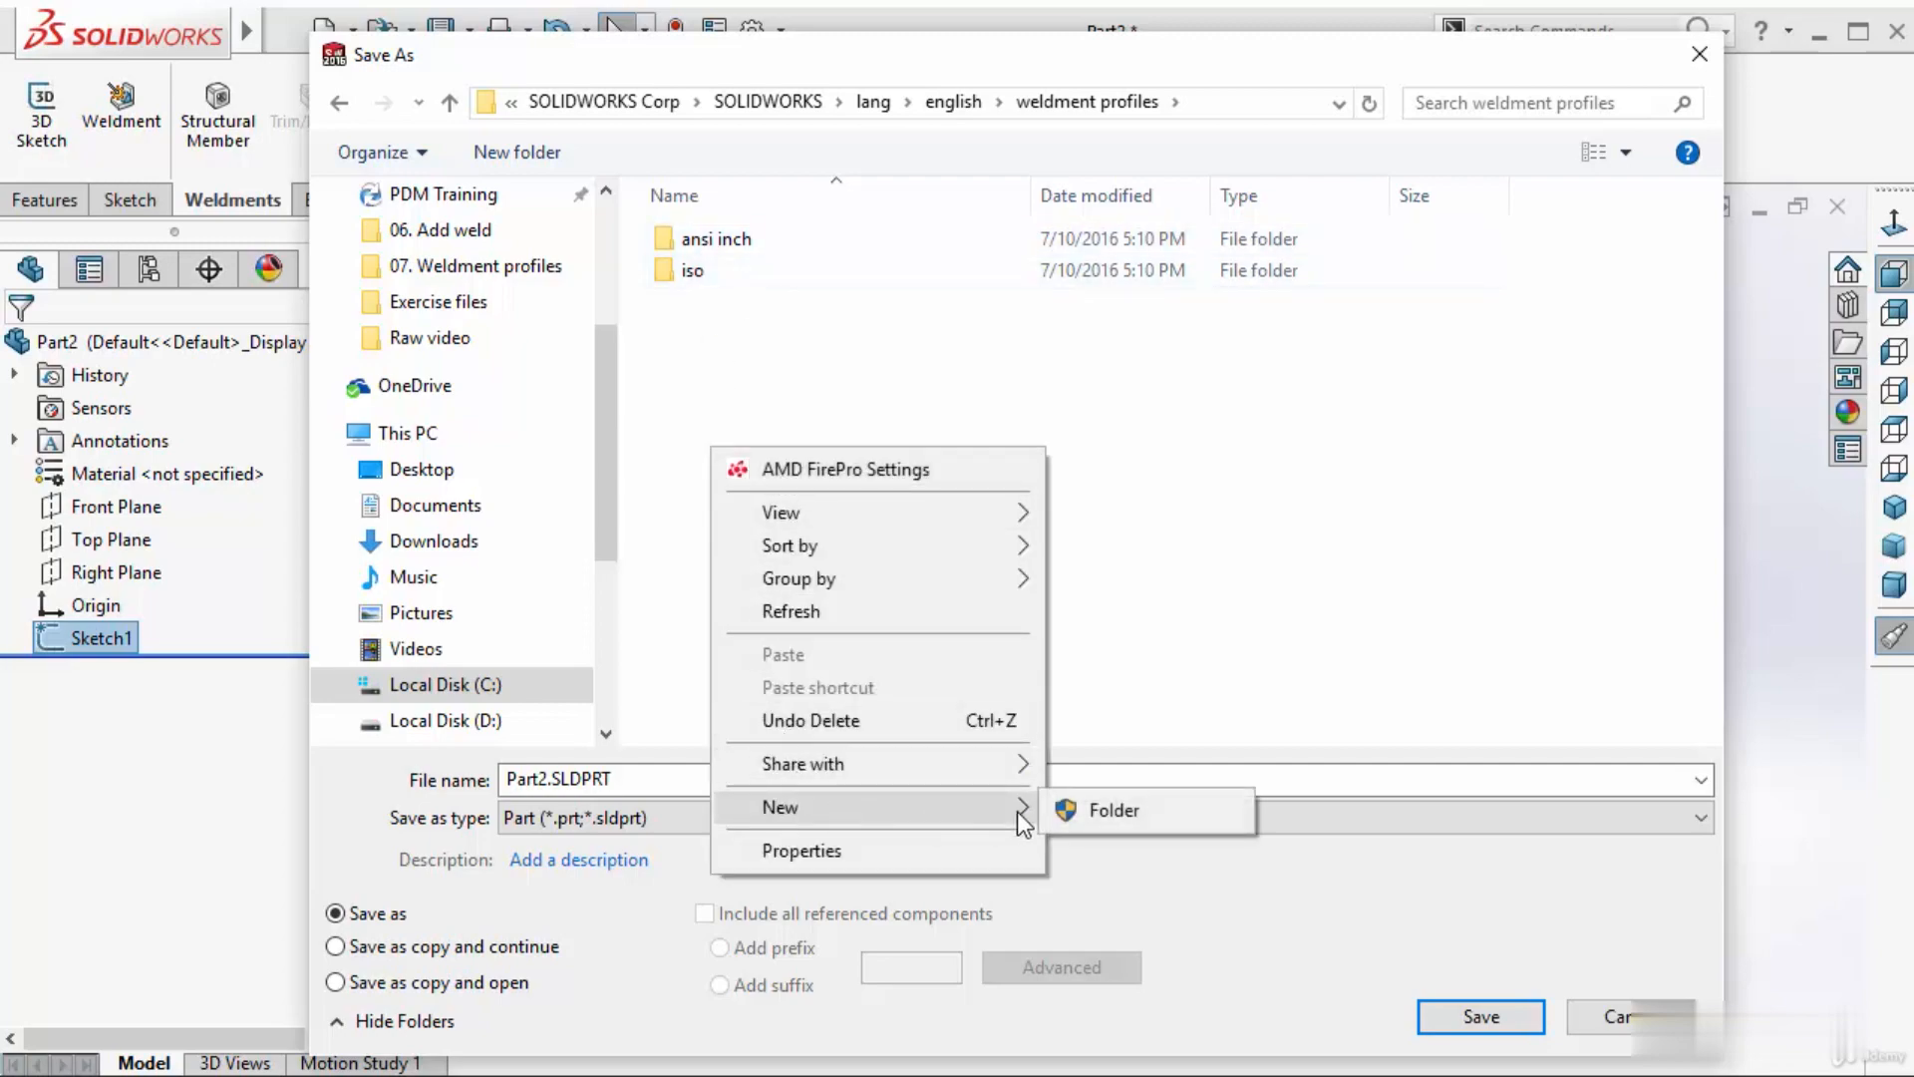
left_click(1081, 808)
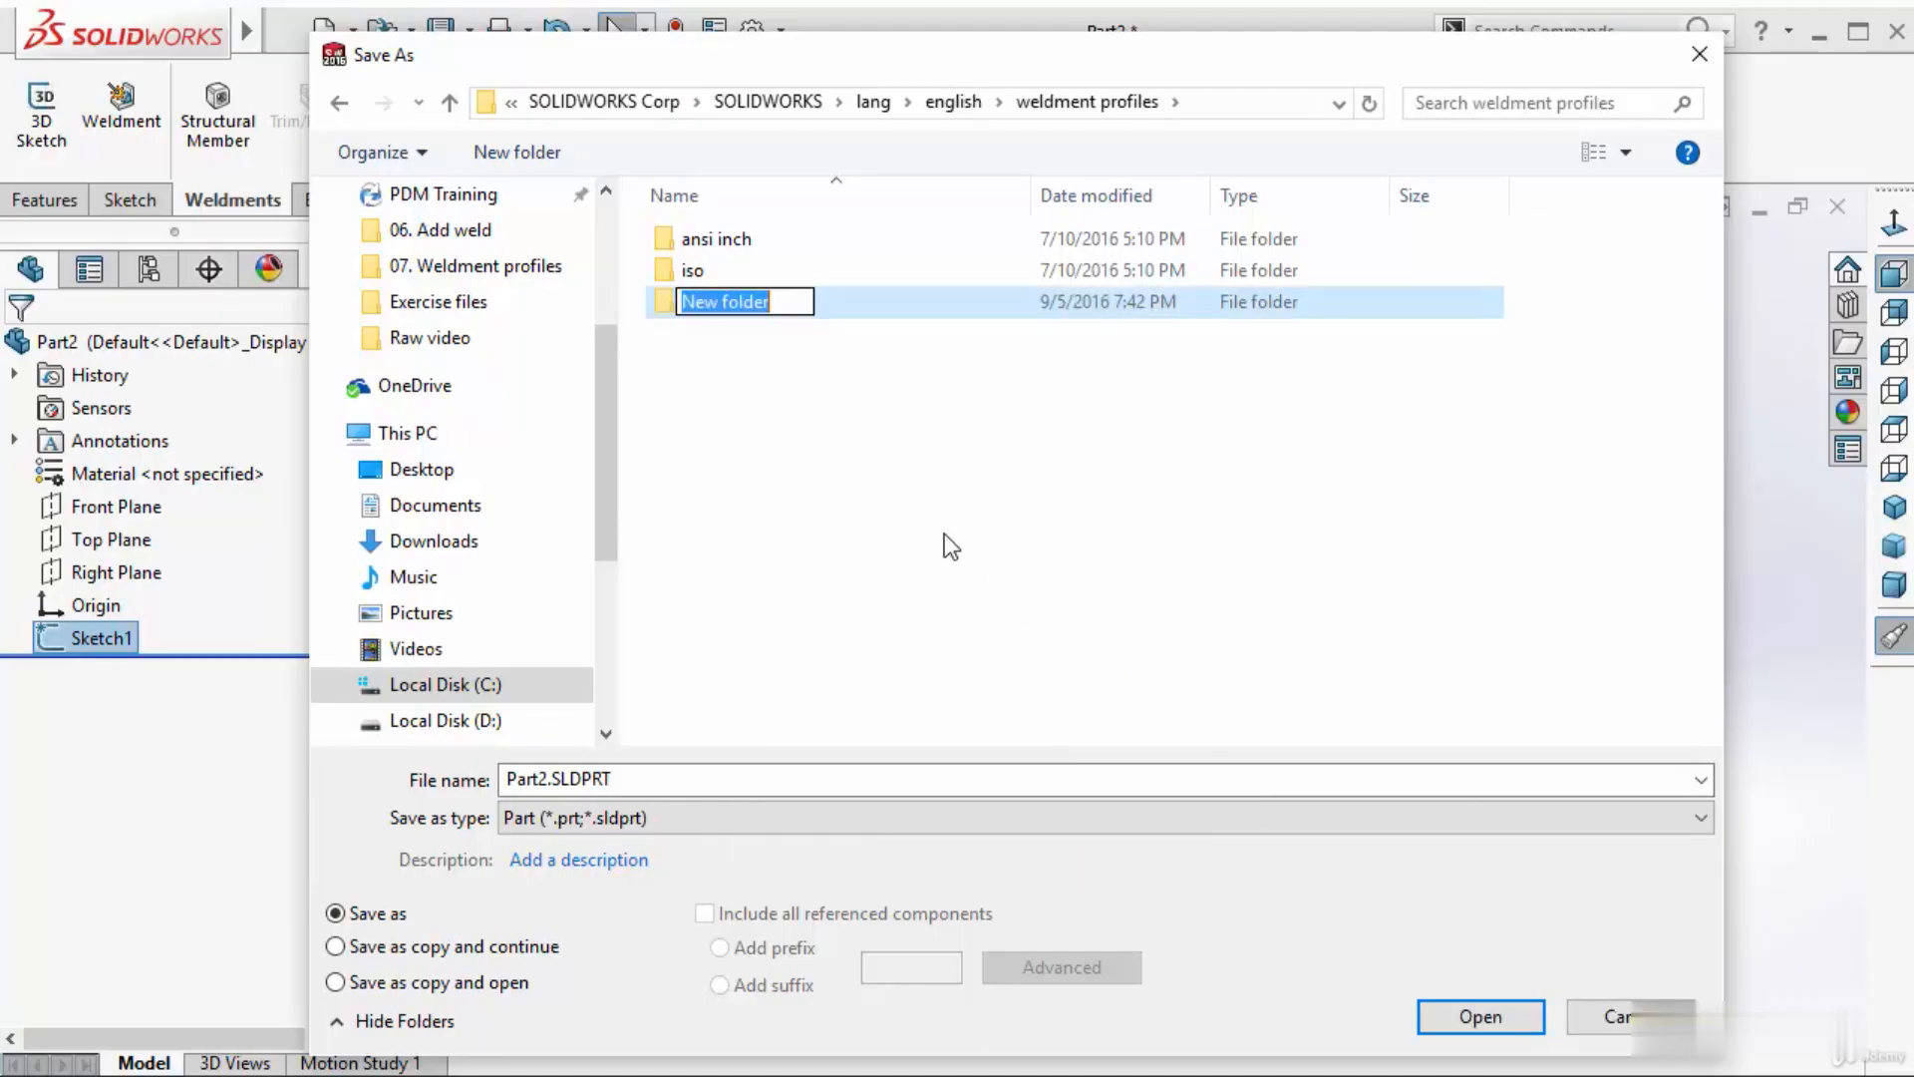
type("CUSTOM")
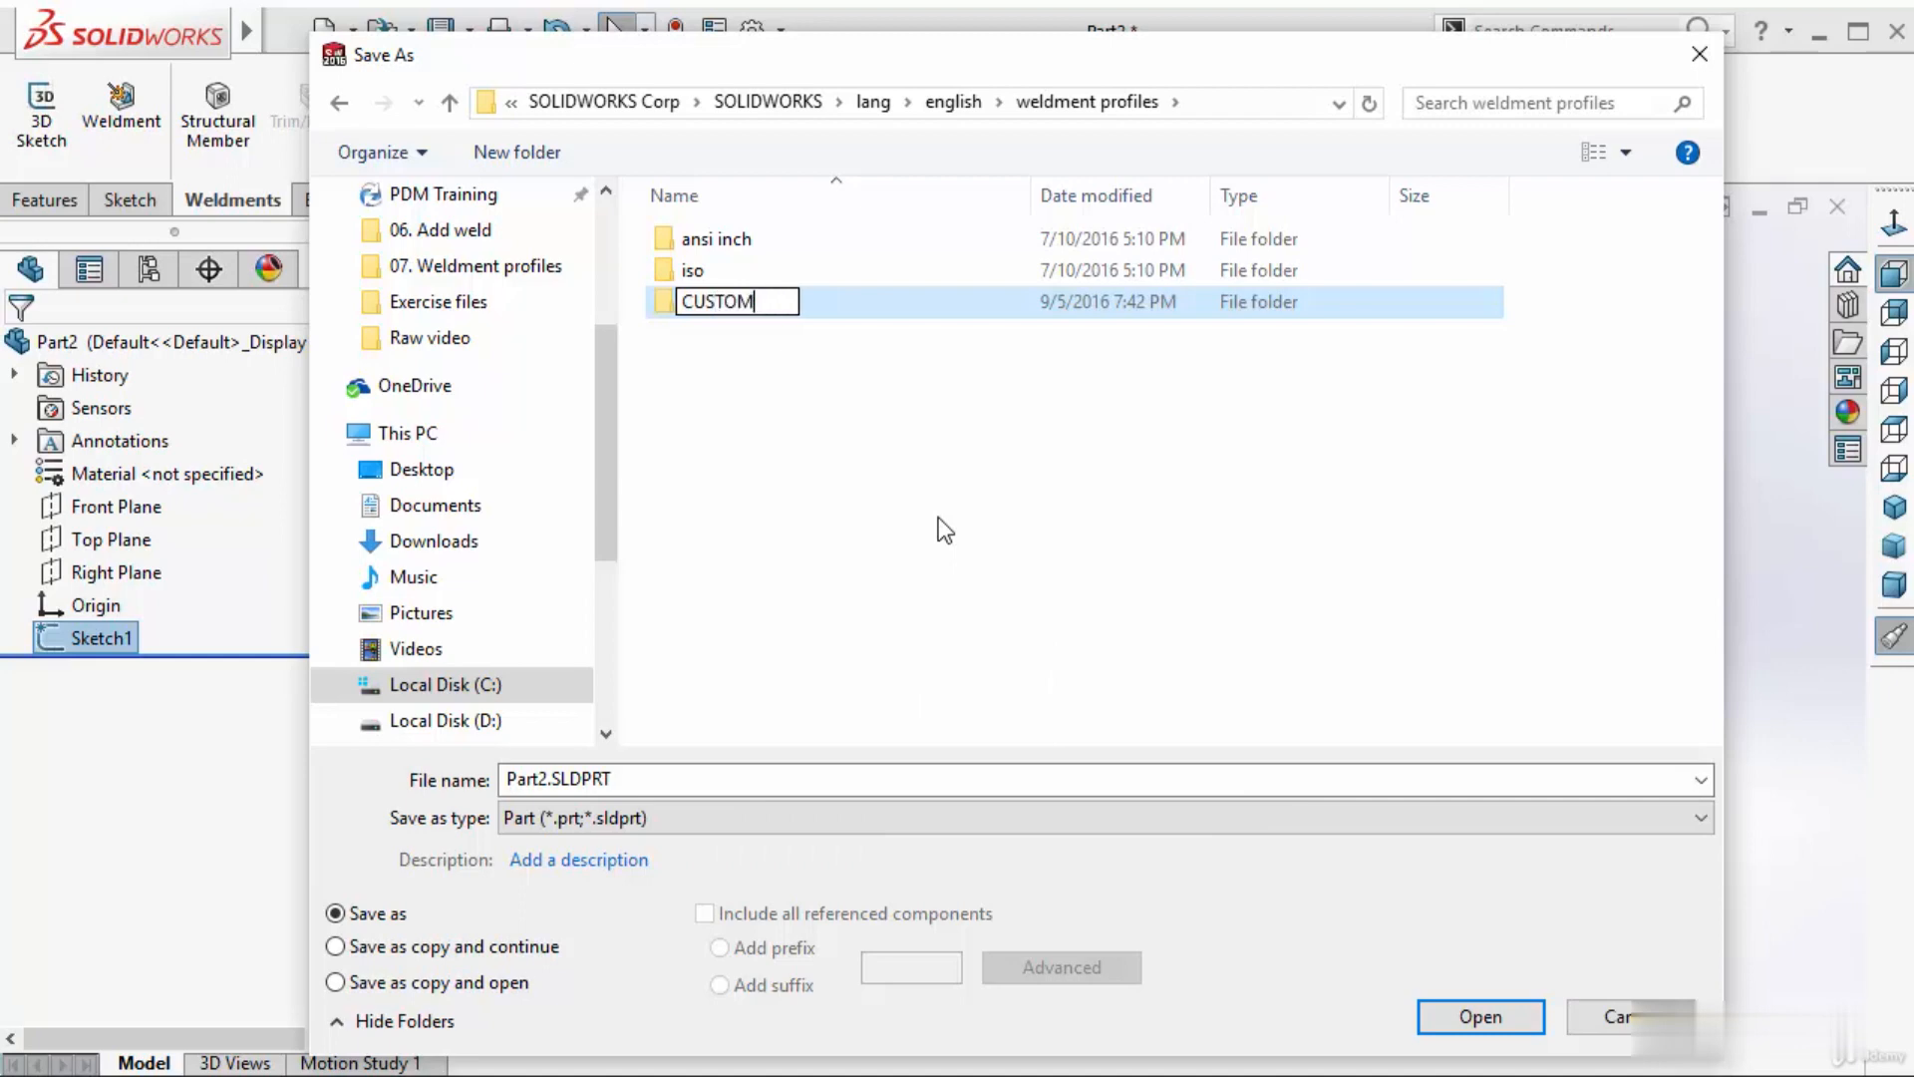
key("Return")
double_click(771, 267)
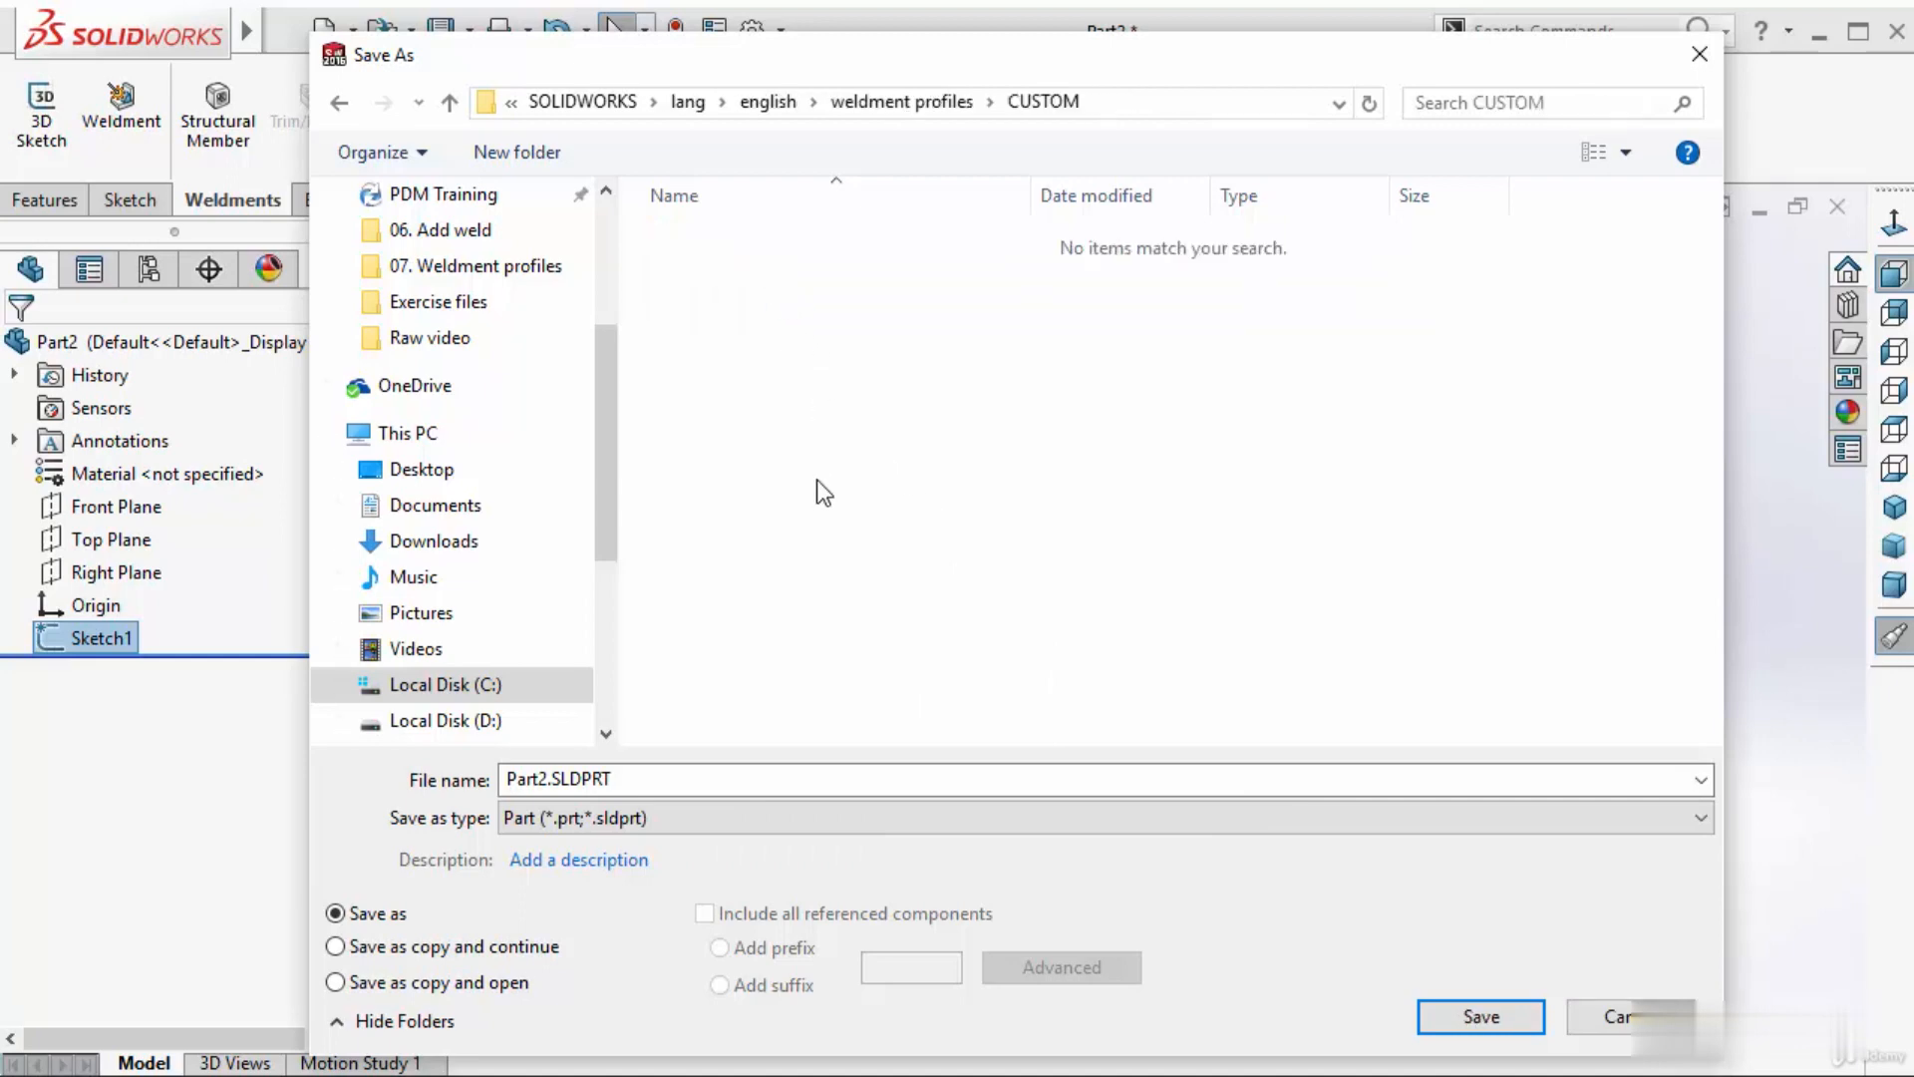
- Create a subfolder named ELLIPSE inside the CUSTOM folder and open it
right_click(744, 451)
mouse_move(840, 775)
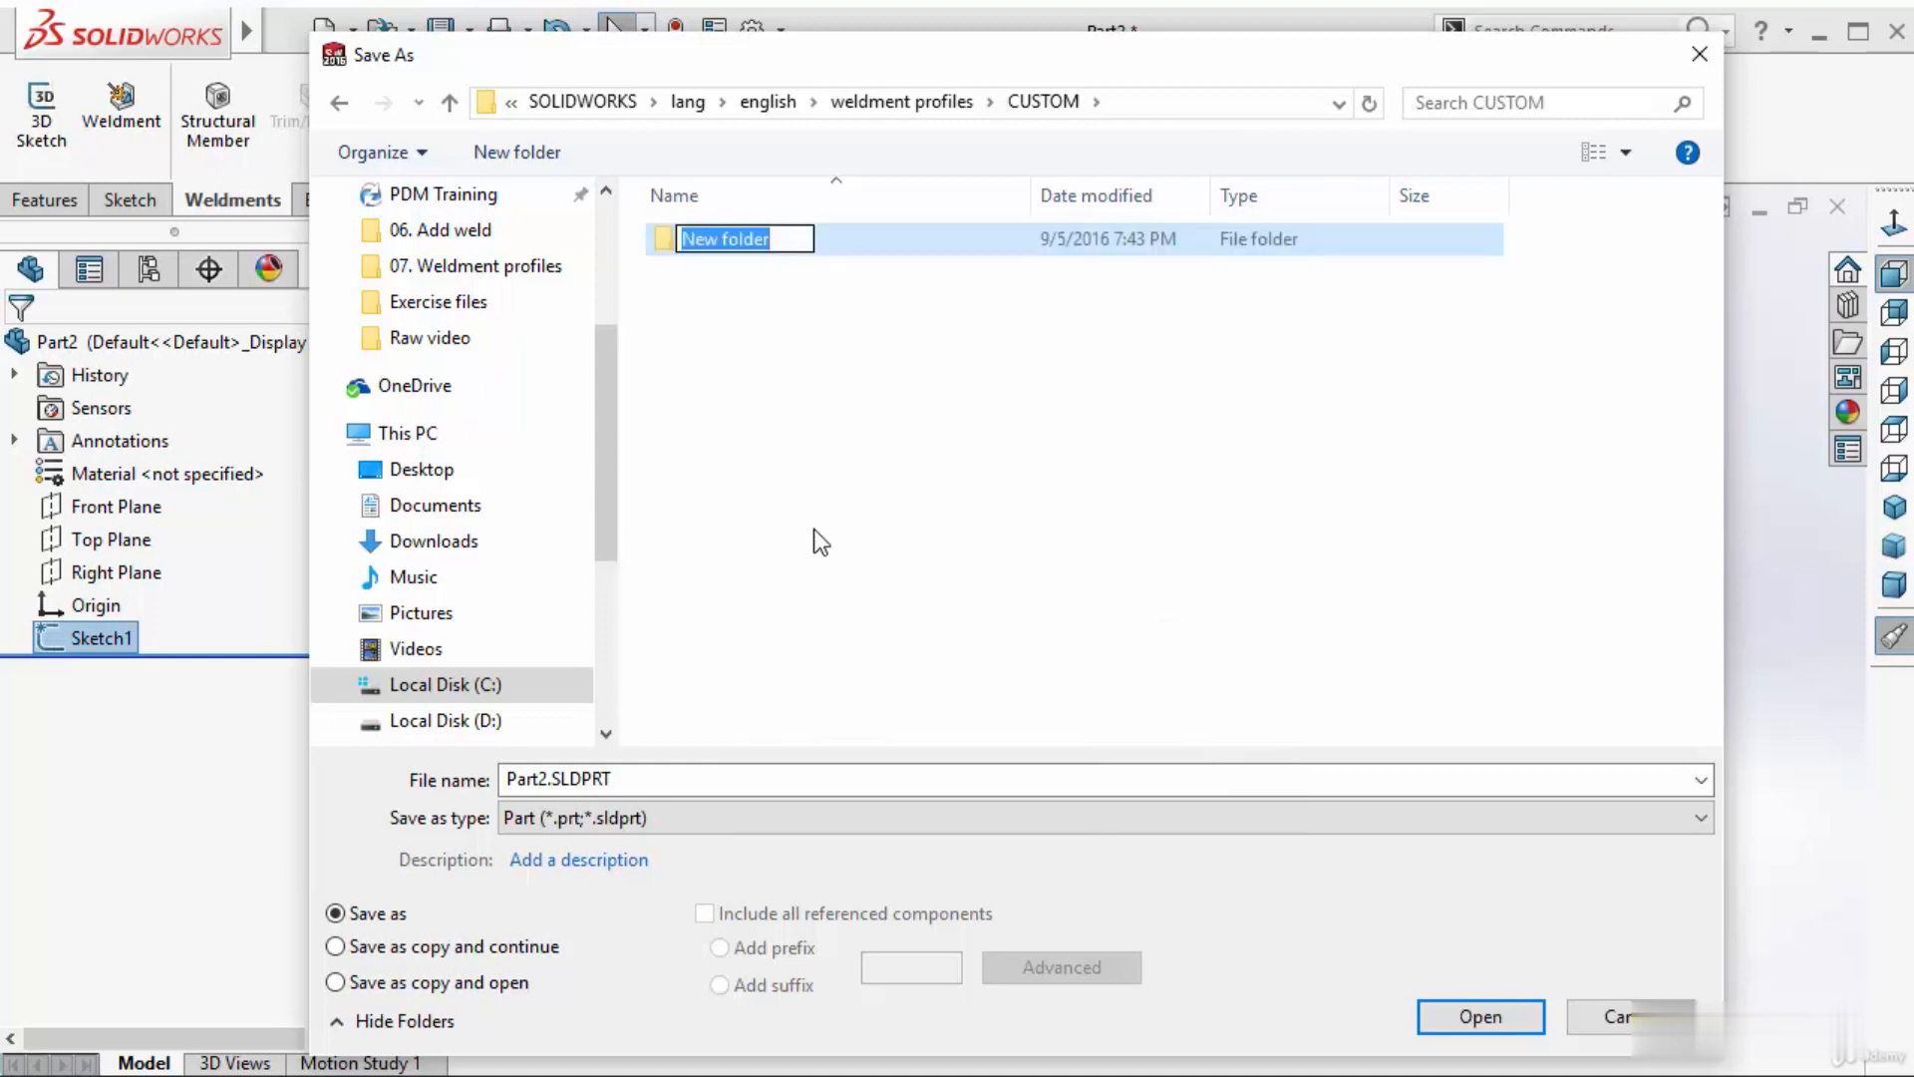
type("ELLIPSE")
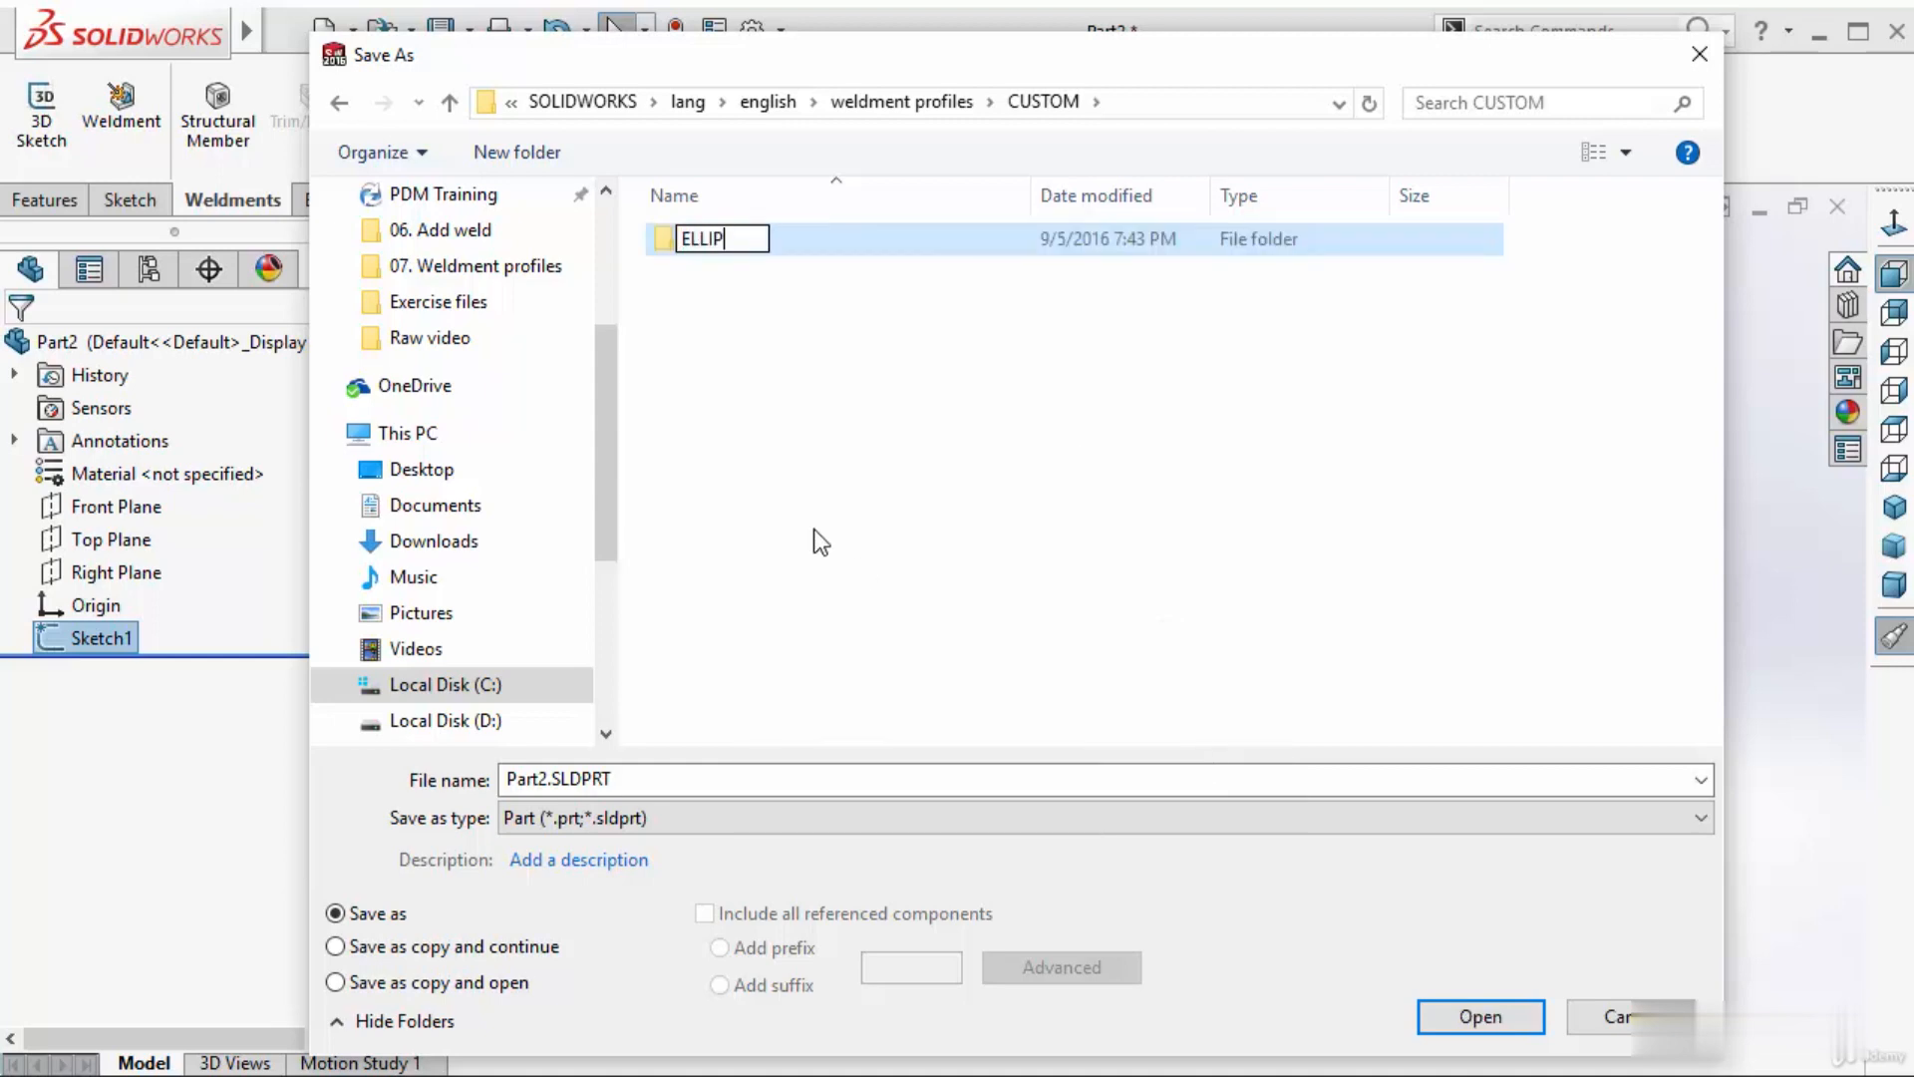
left_click(761, 337)
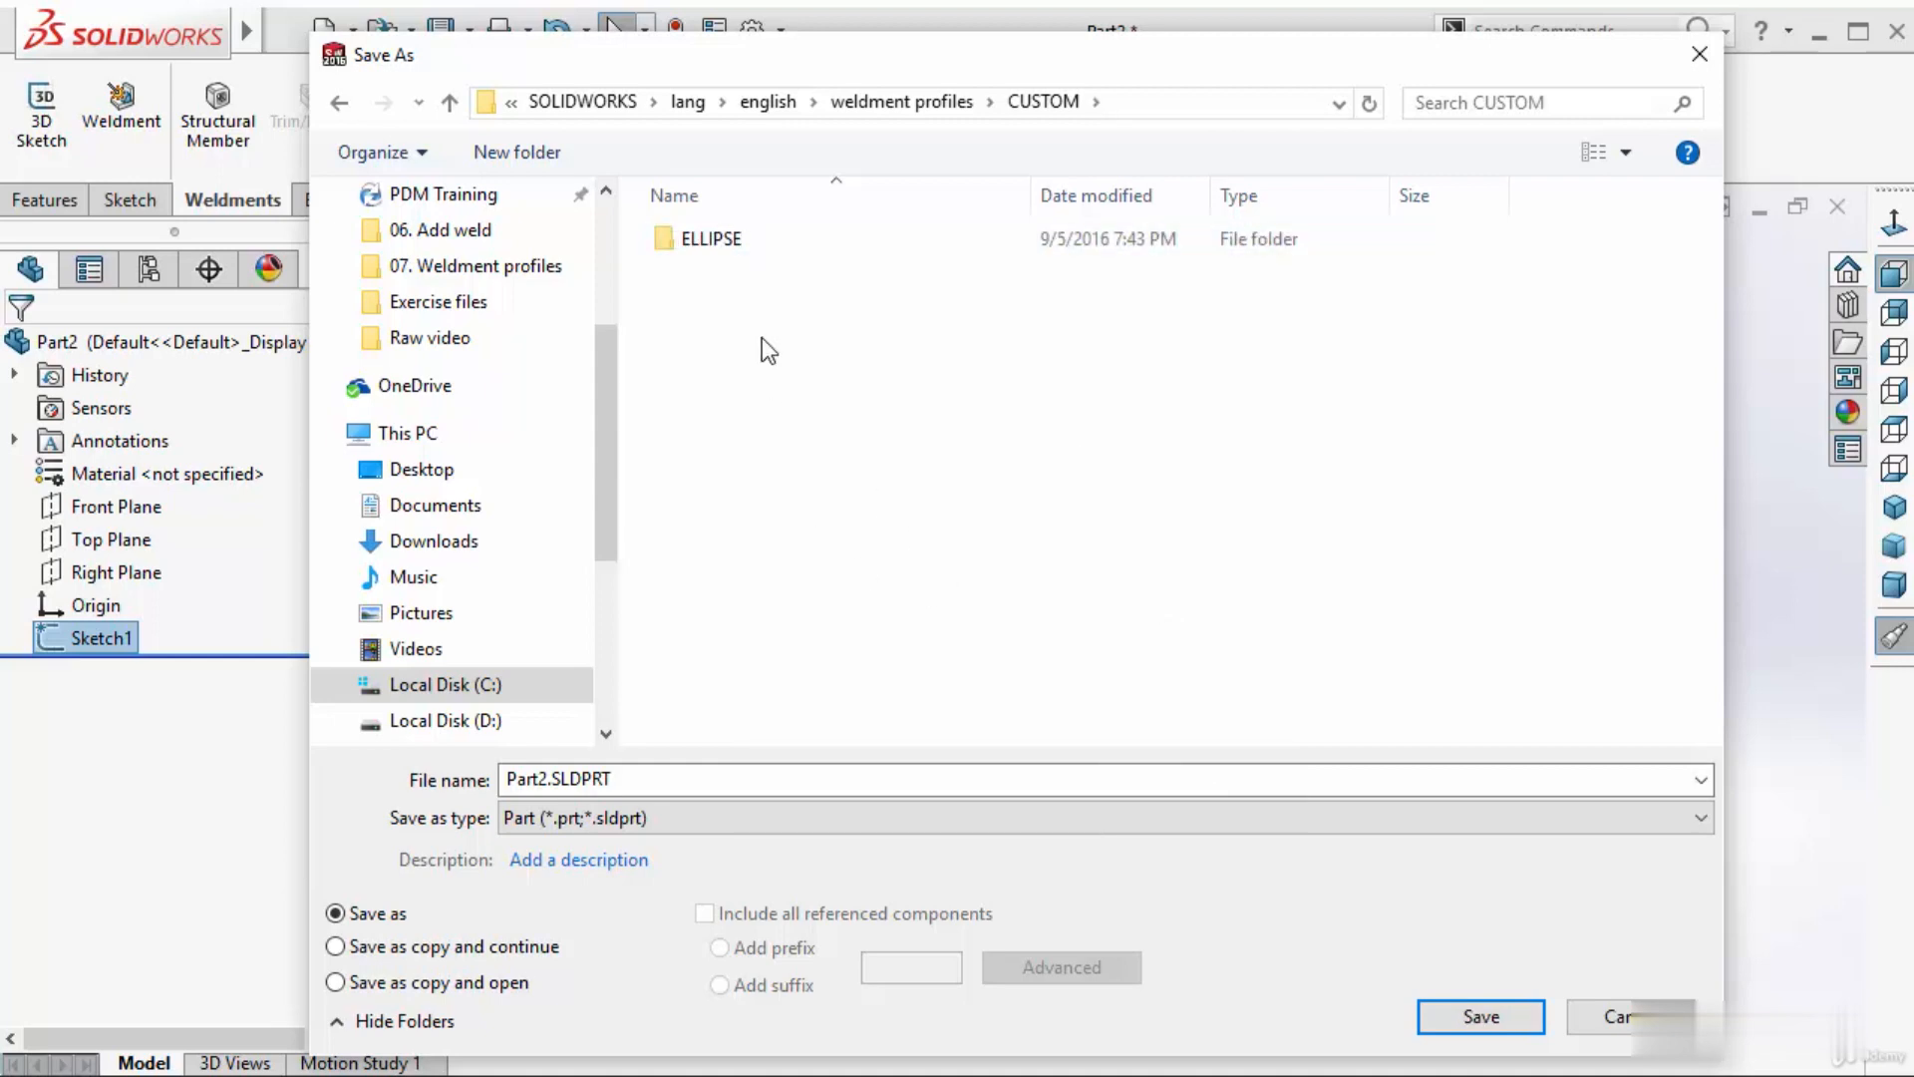
double_click(744, 237)
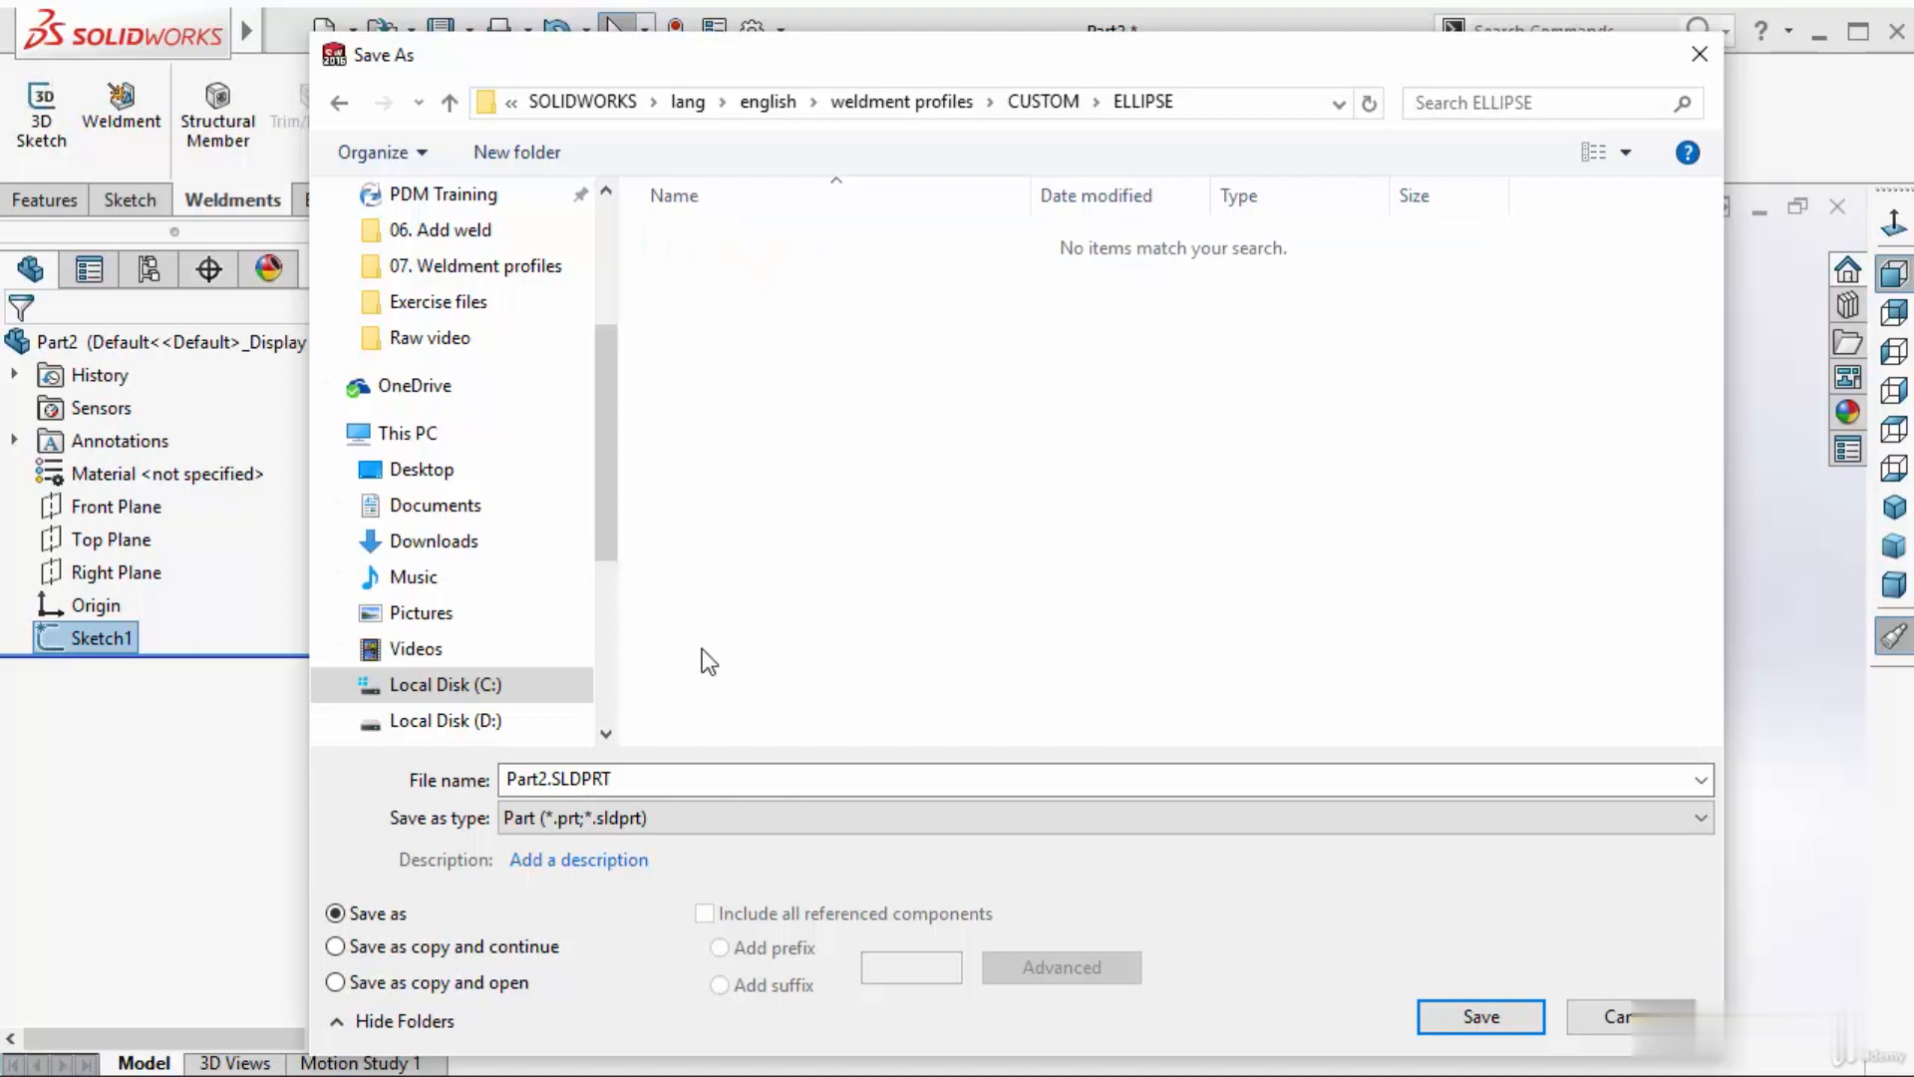
- Set the save type to Lib Feat Part (*.sldlfp) and name the file 2in x 1in x 0.25in
left_click(646, 817)
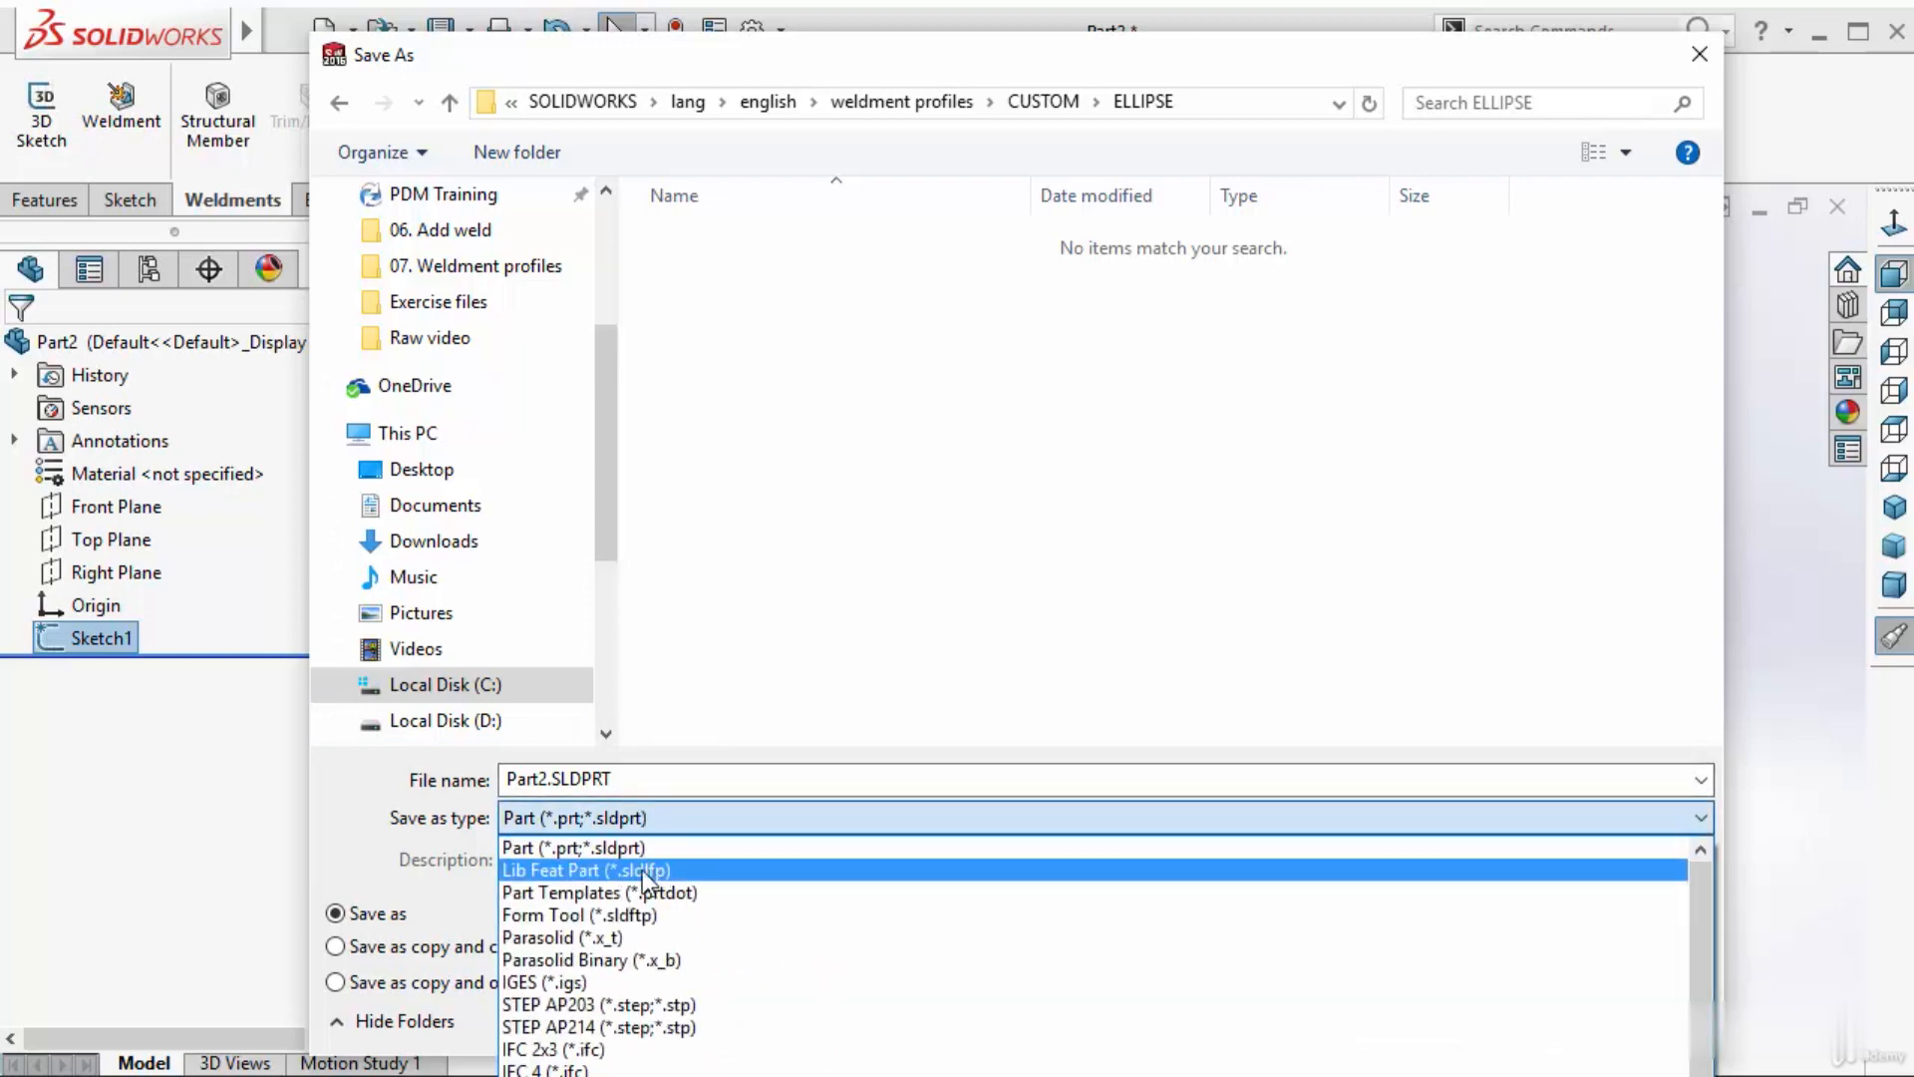
left_click(601, 870)
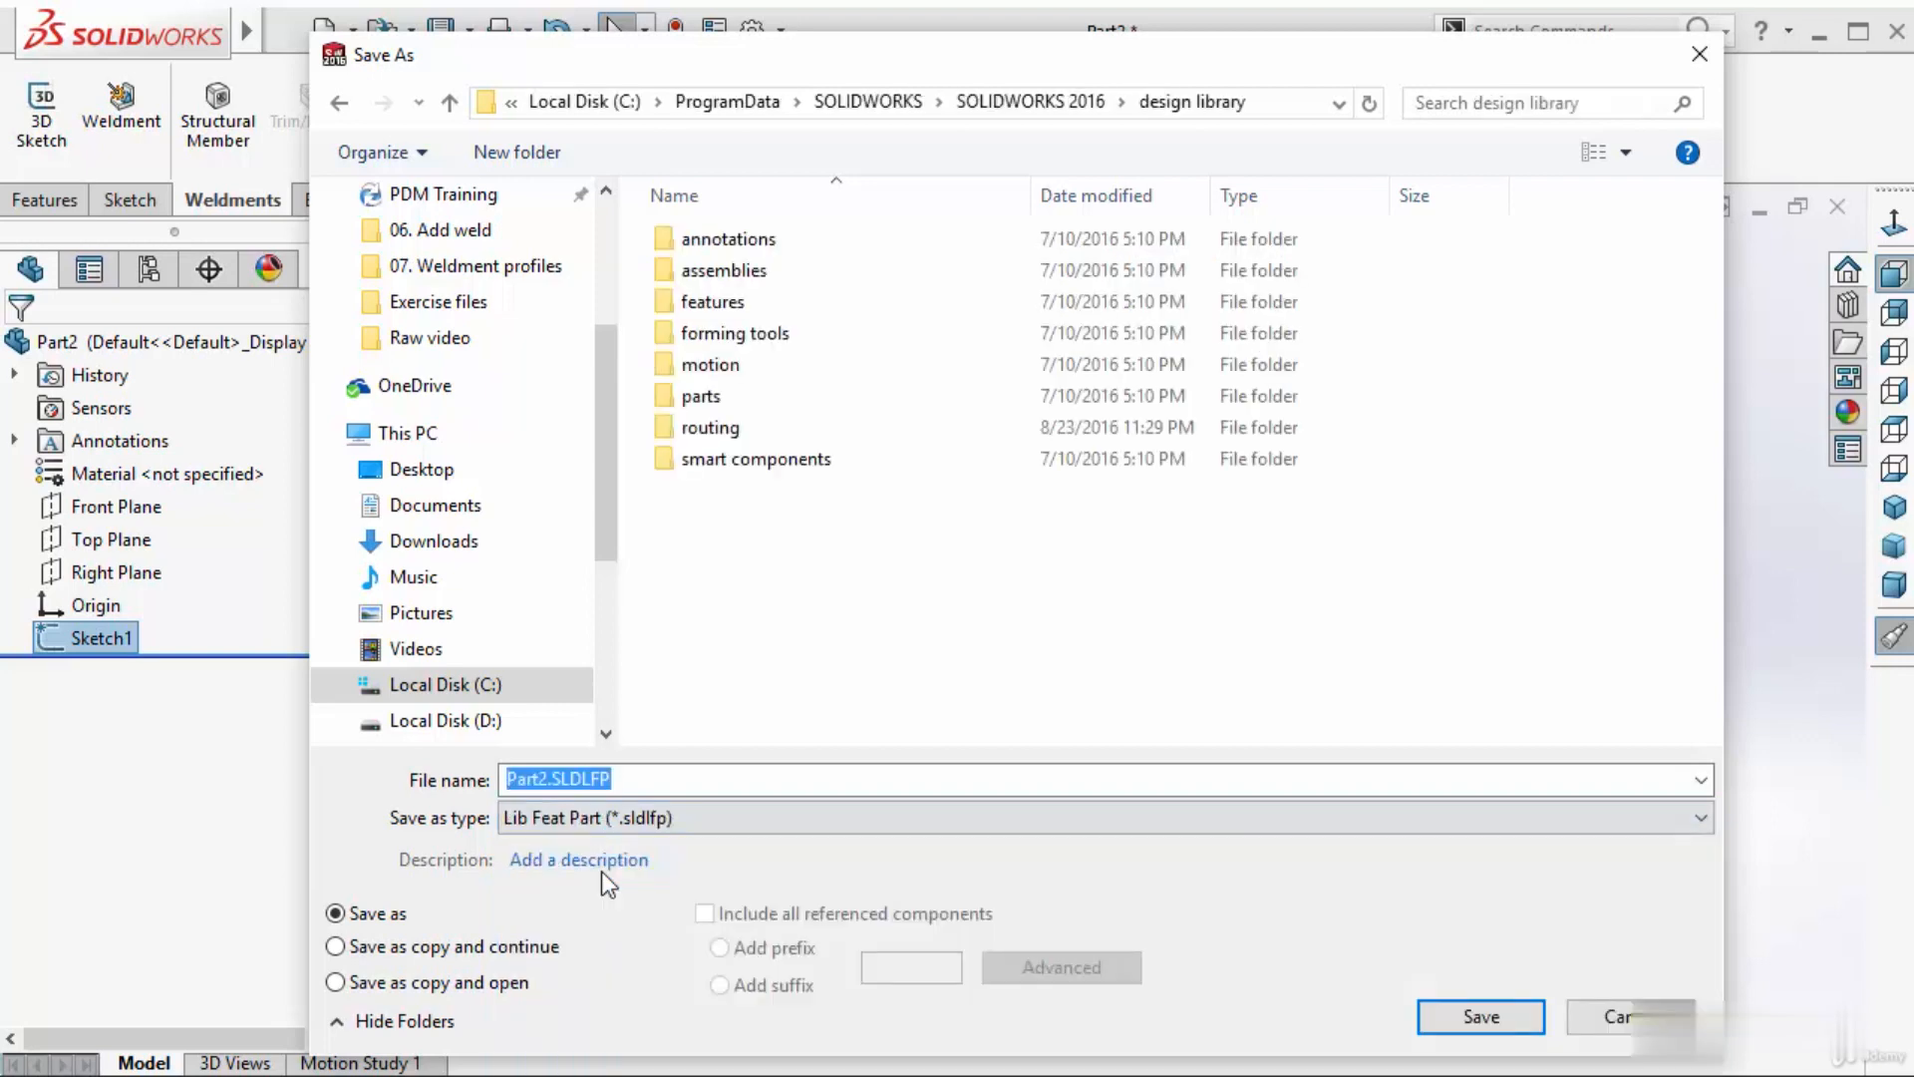
left_click(661, 777)
key("ctrl+a")
type("2in x")
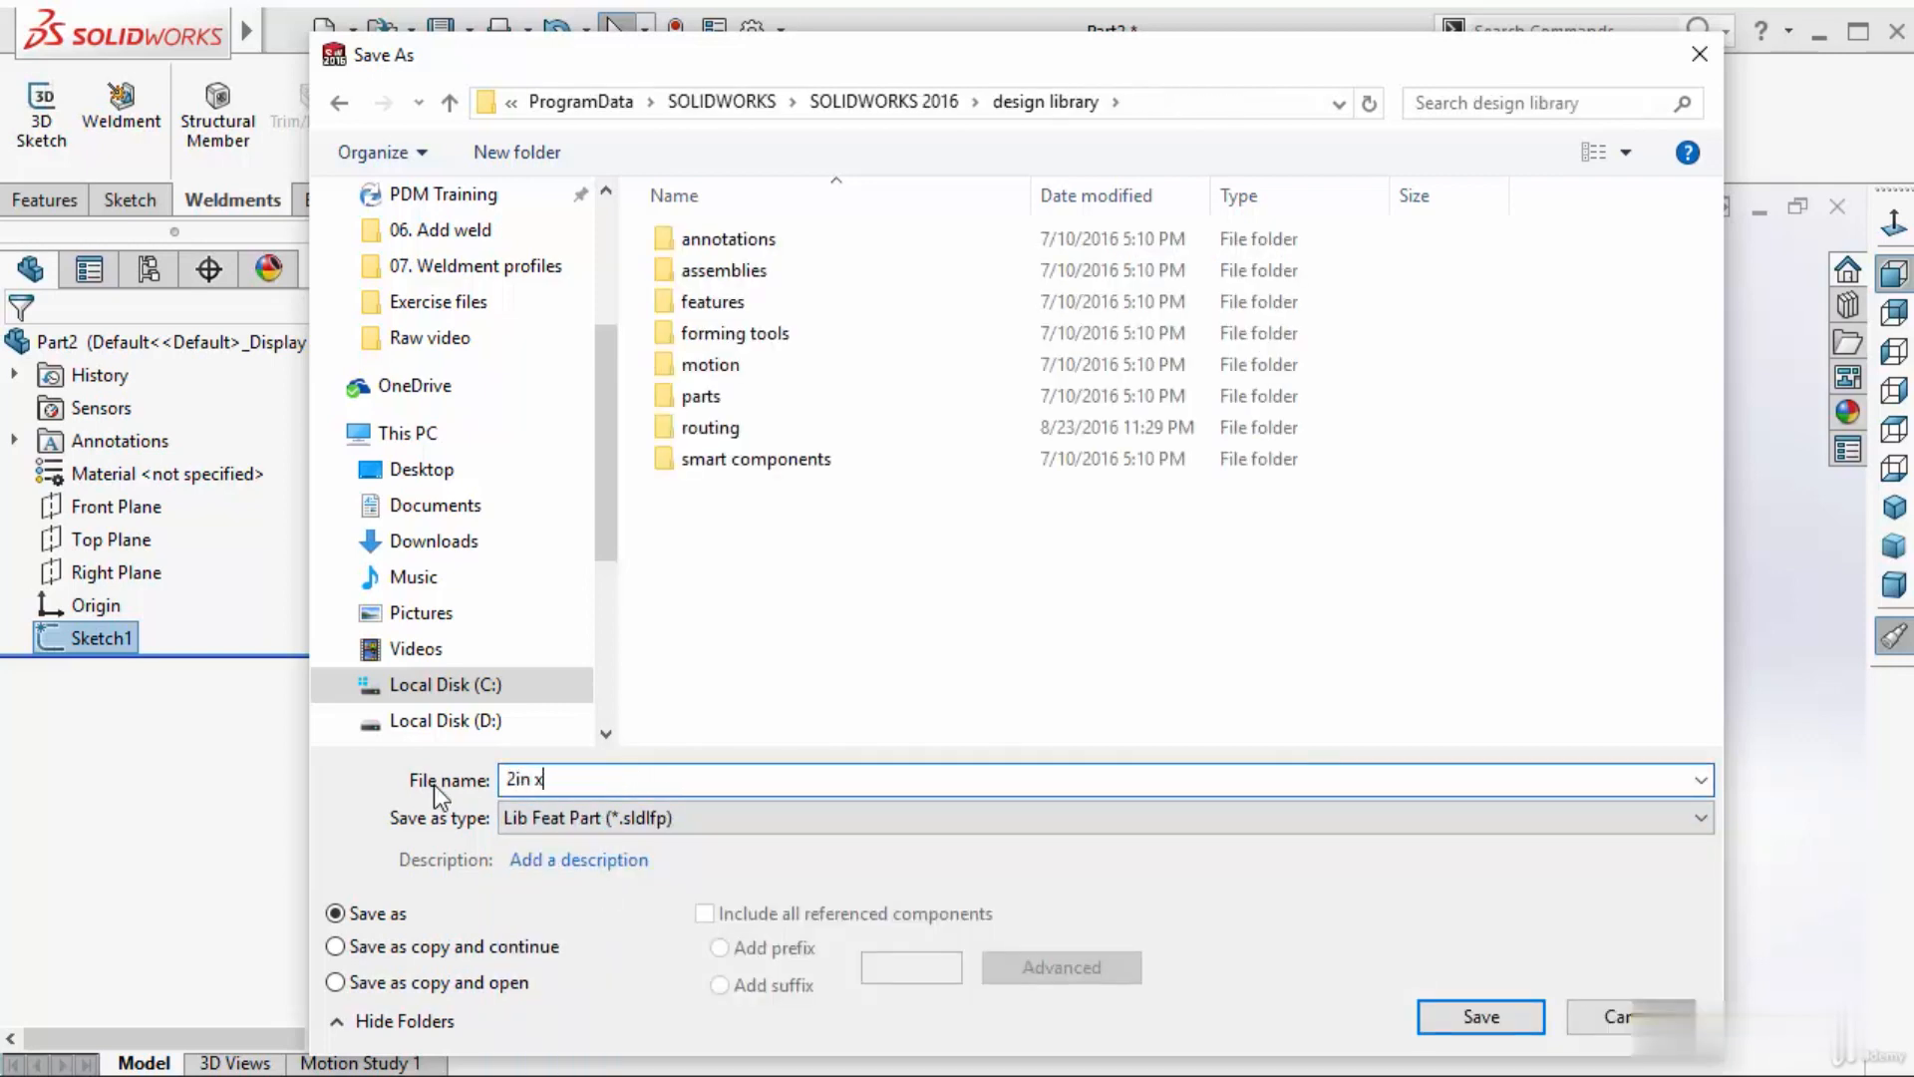
type(" 1in x 0.25in")
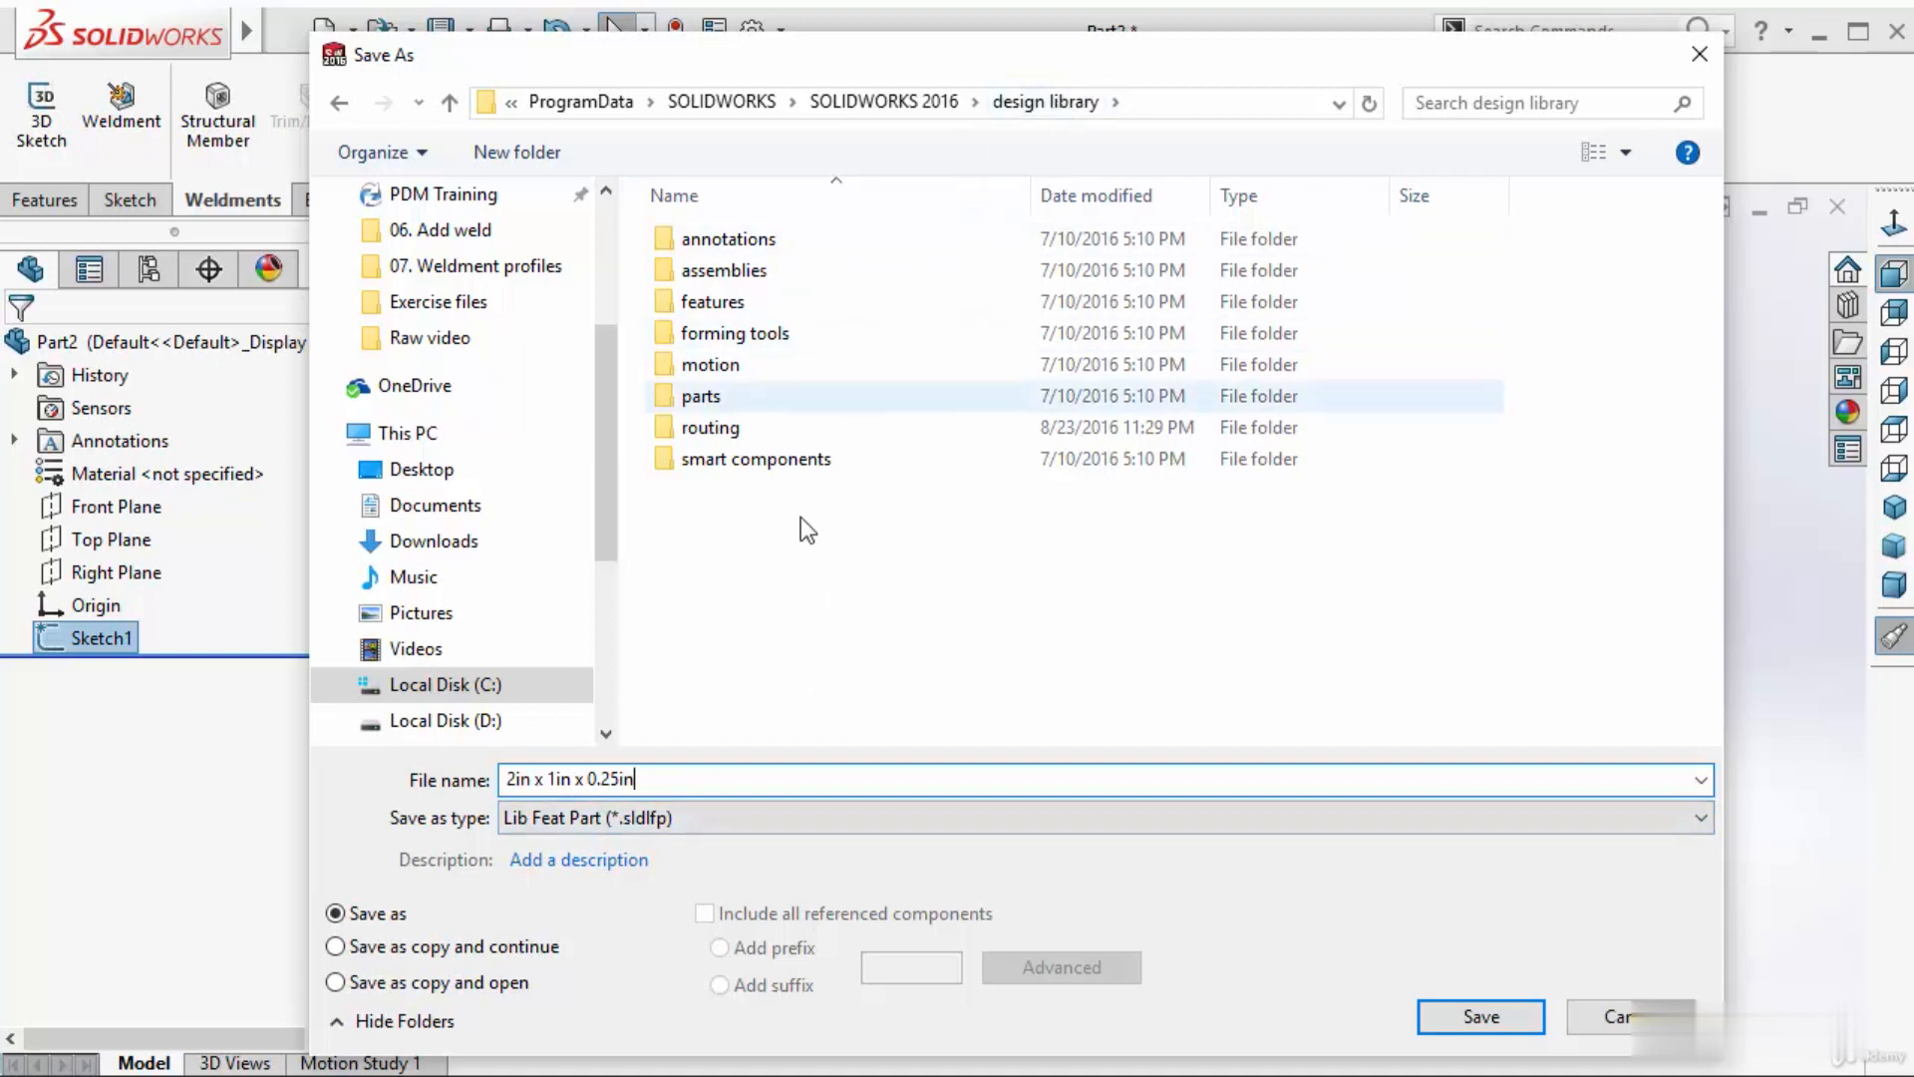
- Save the library feature part in C:\Program Files\SOLIDWORKS Corp\SOLIDWORKS\lang\english\weldment profiles\CUSTOM\ELLIPSE
left_click(478, 686)
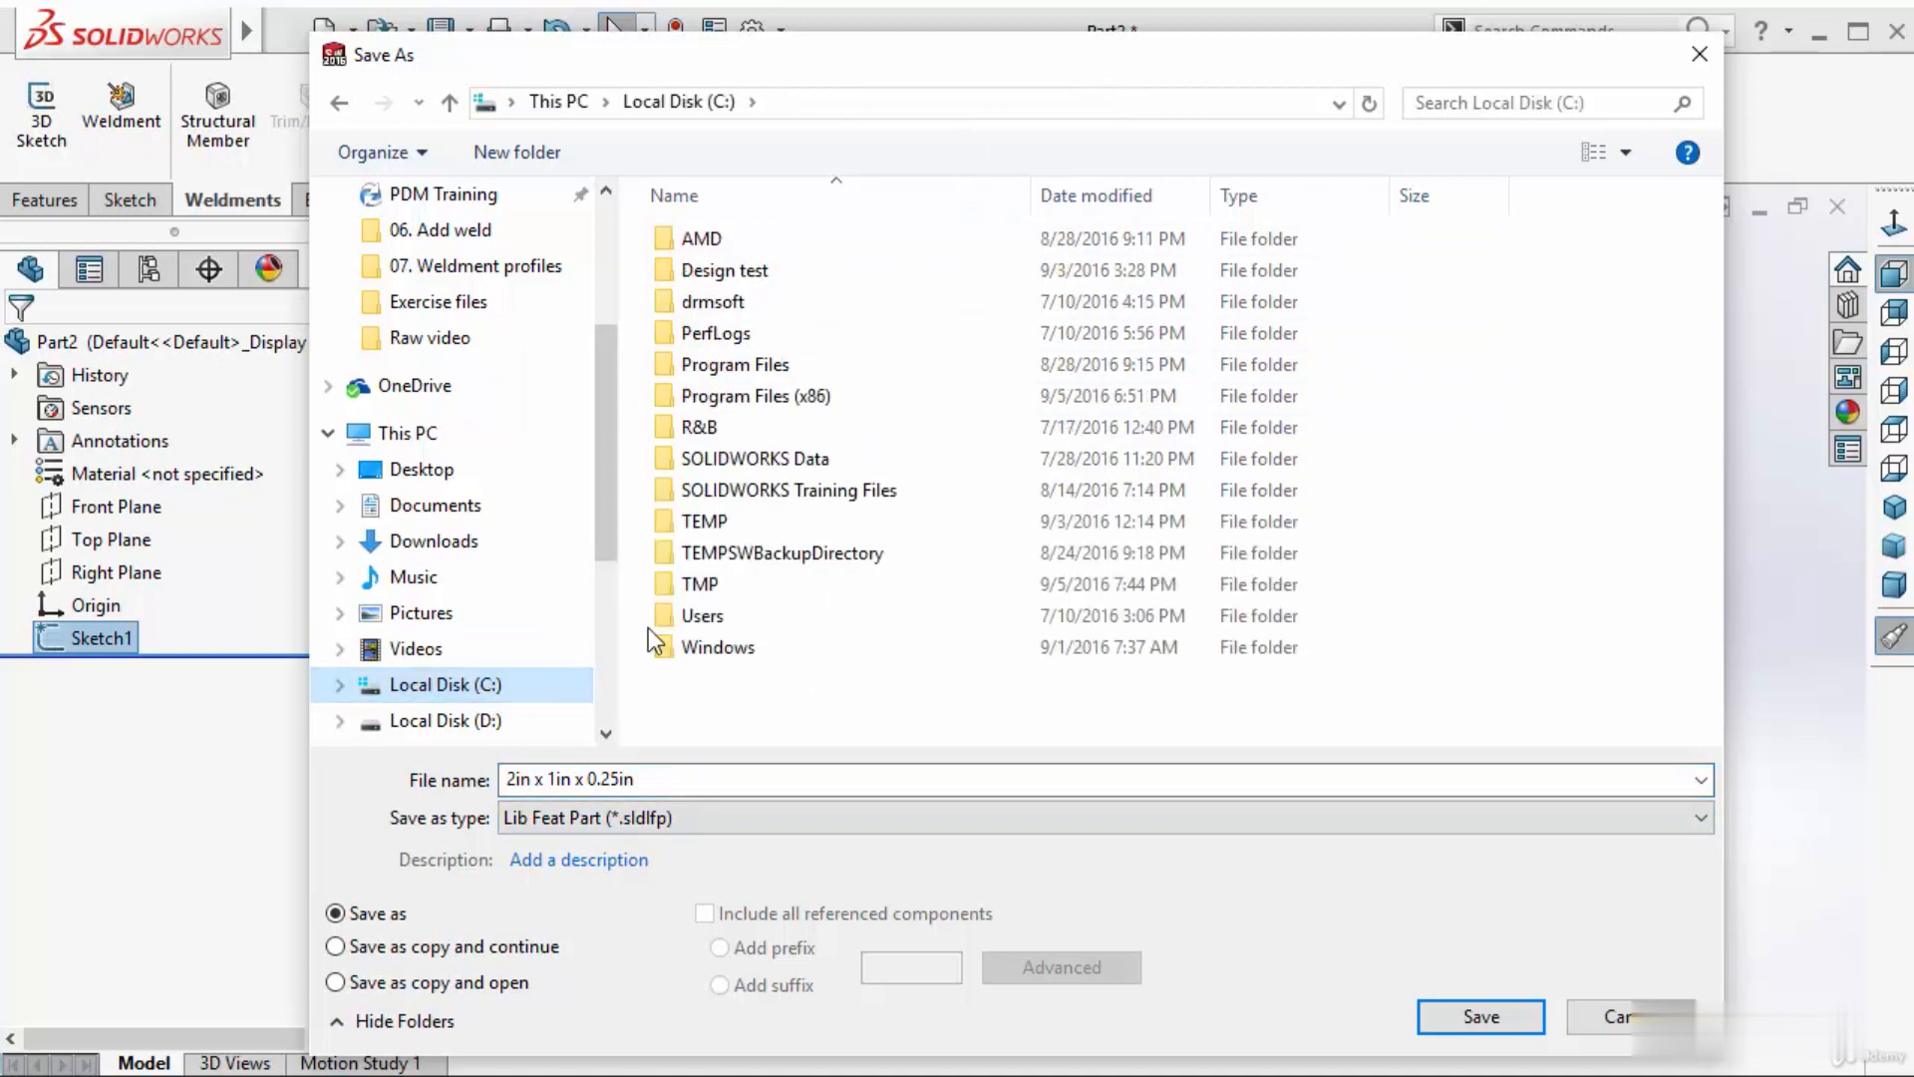
double_click(776, 363)
left_click(782, 624)
scroll(786, 624, "down", 3)
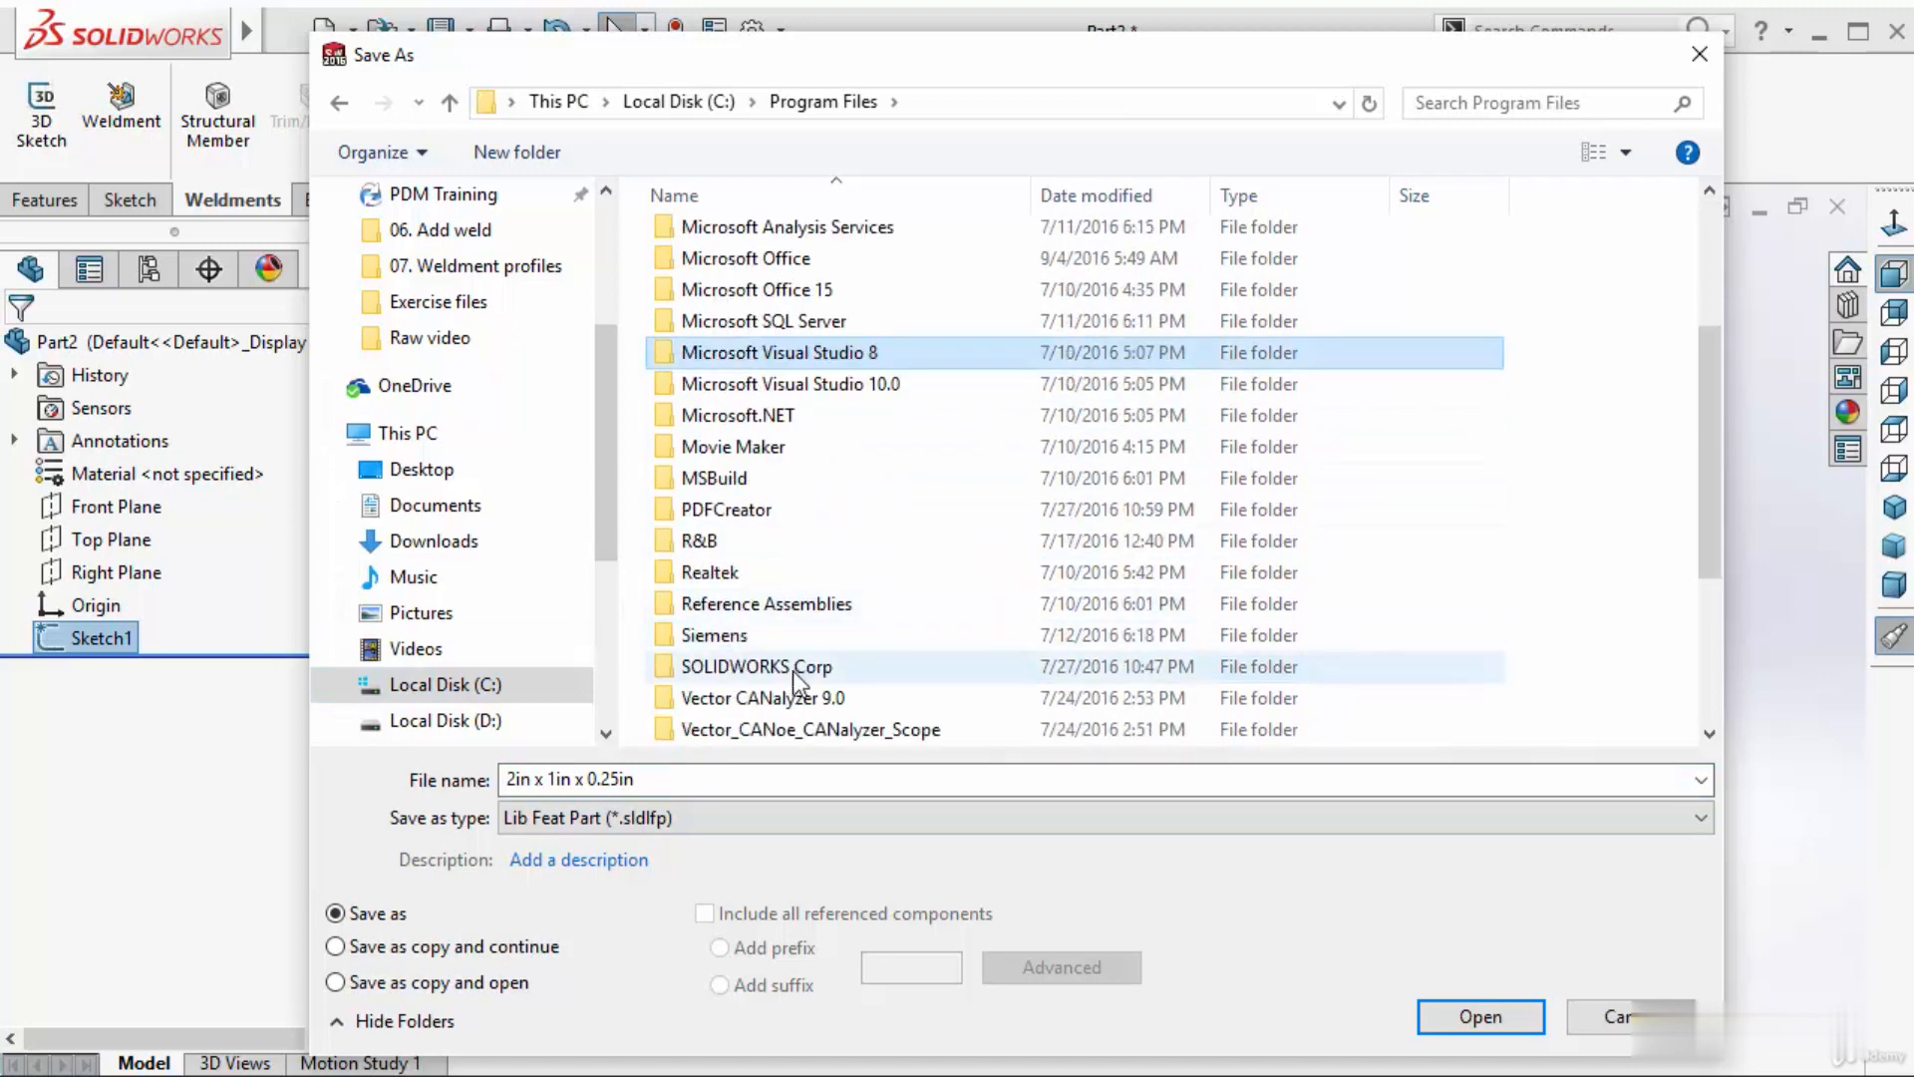
double_click(757, 665)
double_click(763, 302)
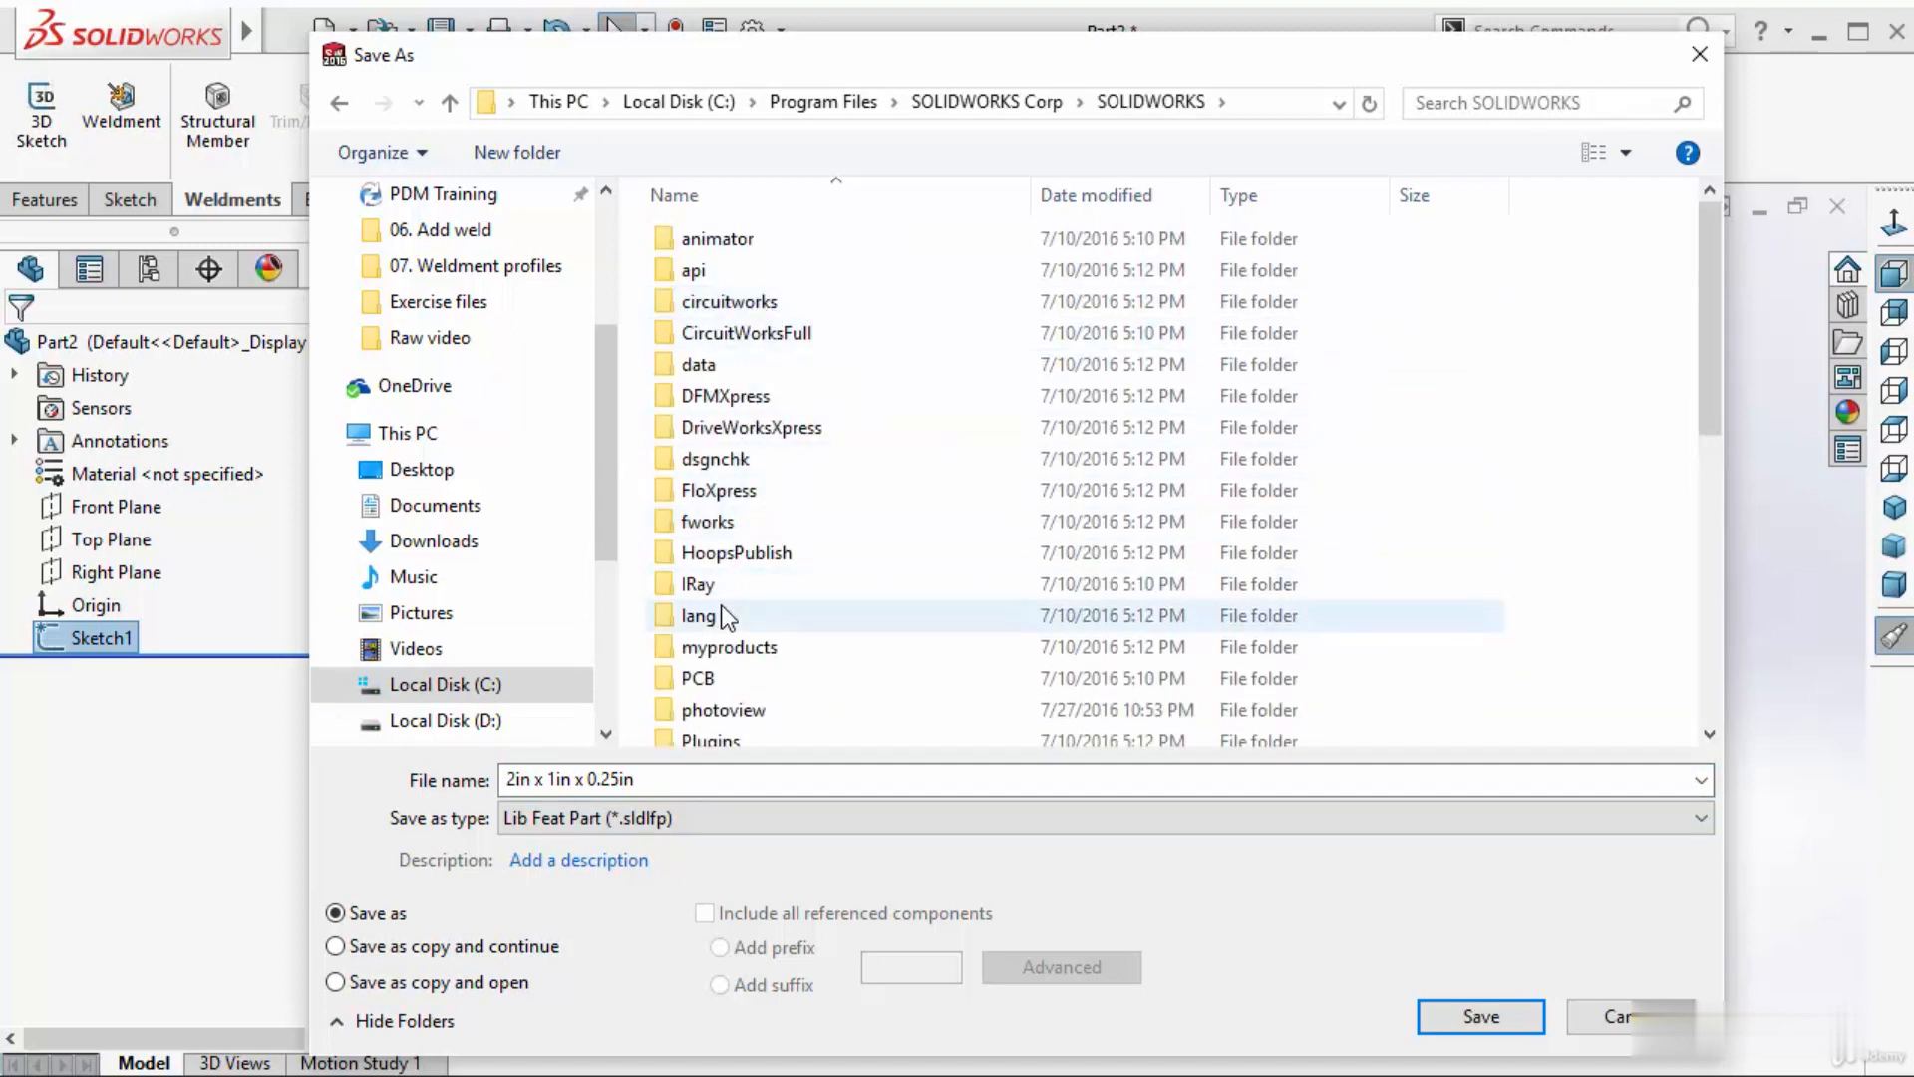
double_click(717, 615)
double_click(735, 335)
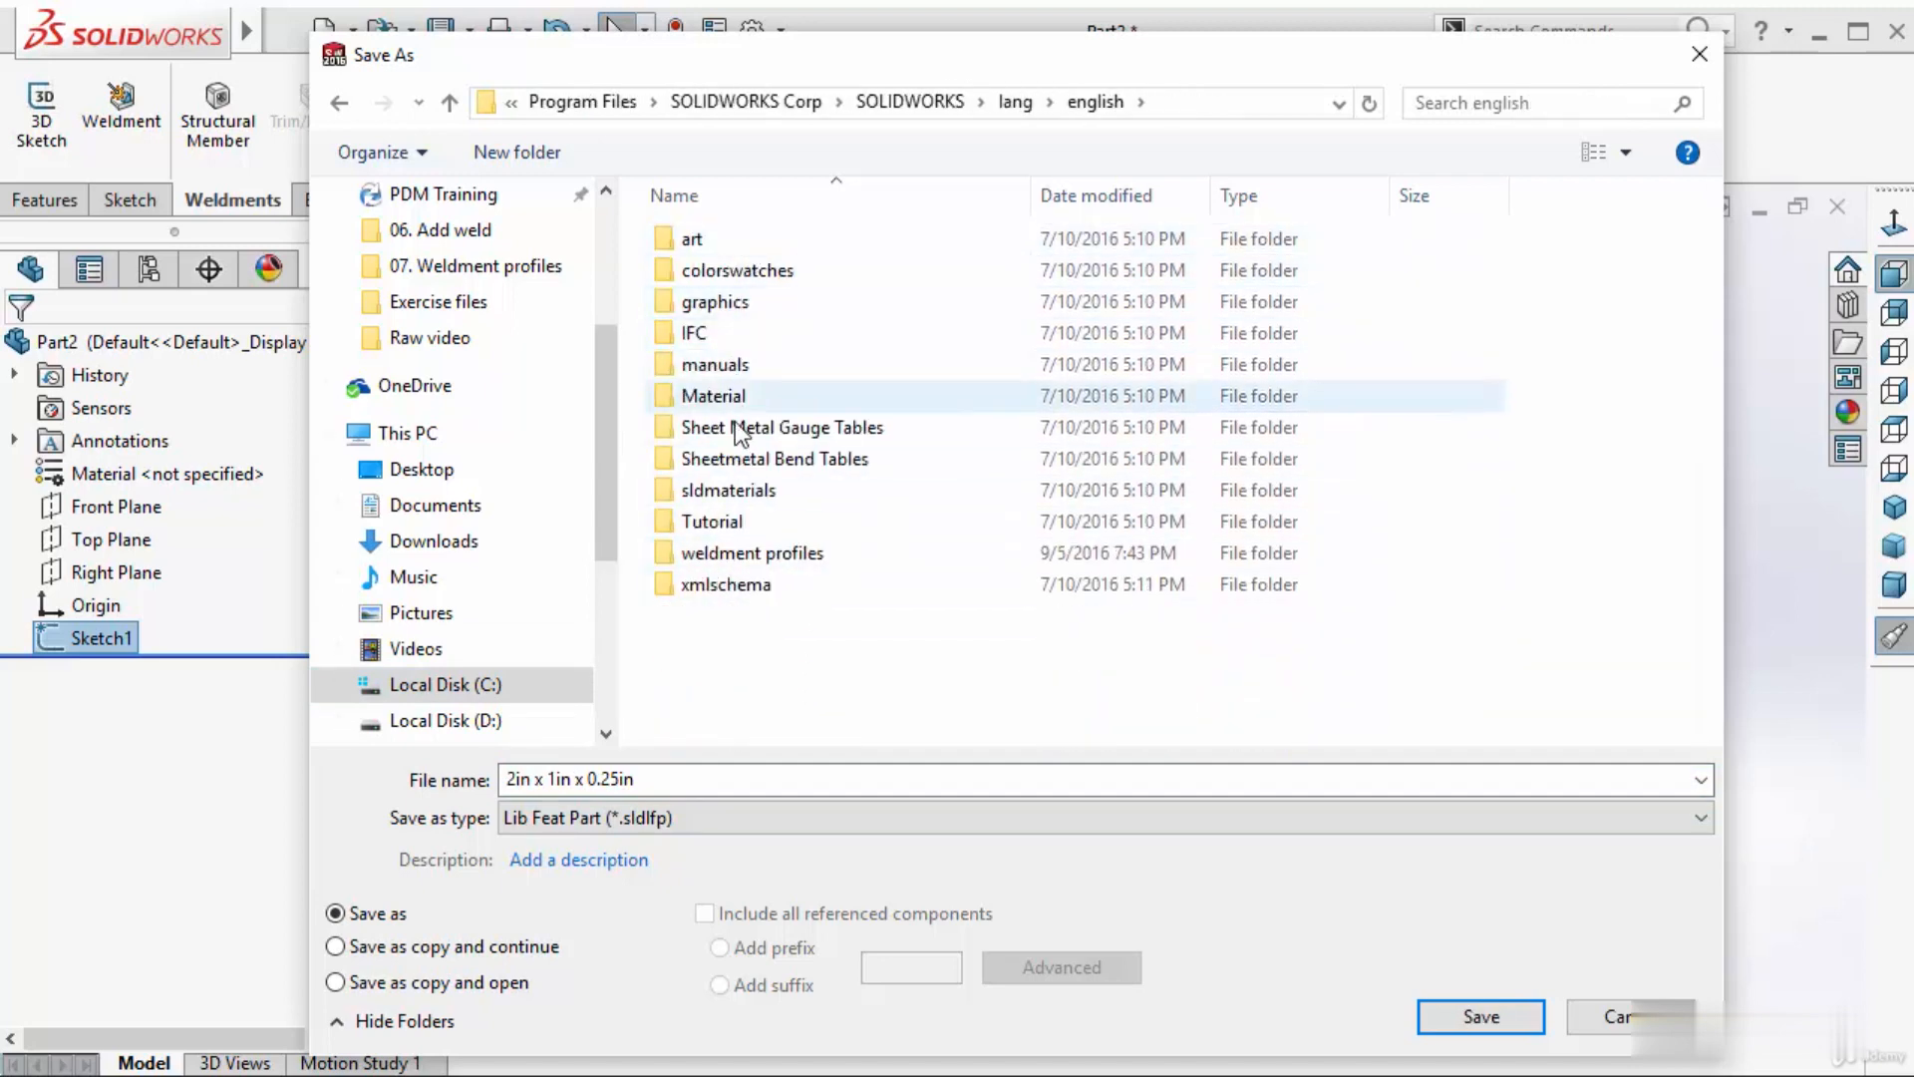
double_click(740, 552)
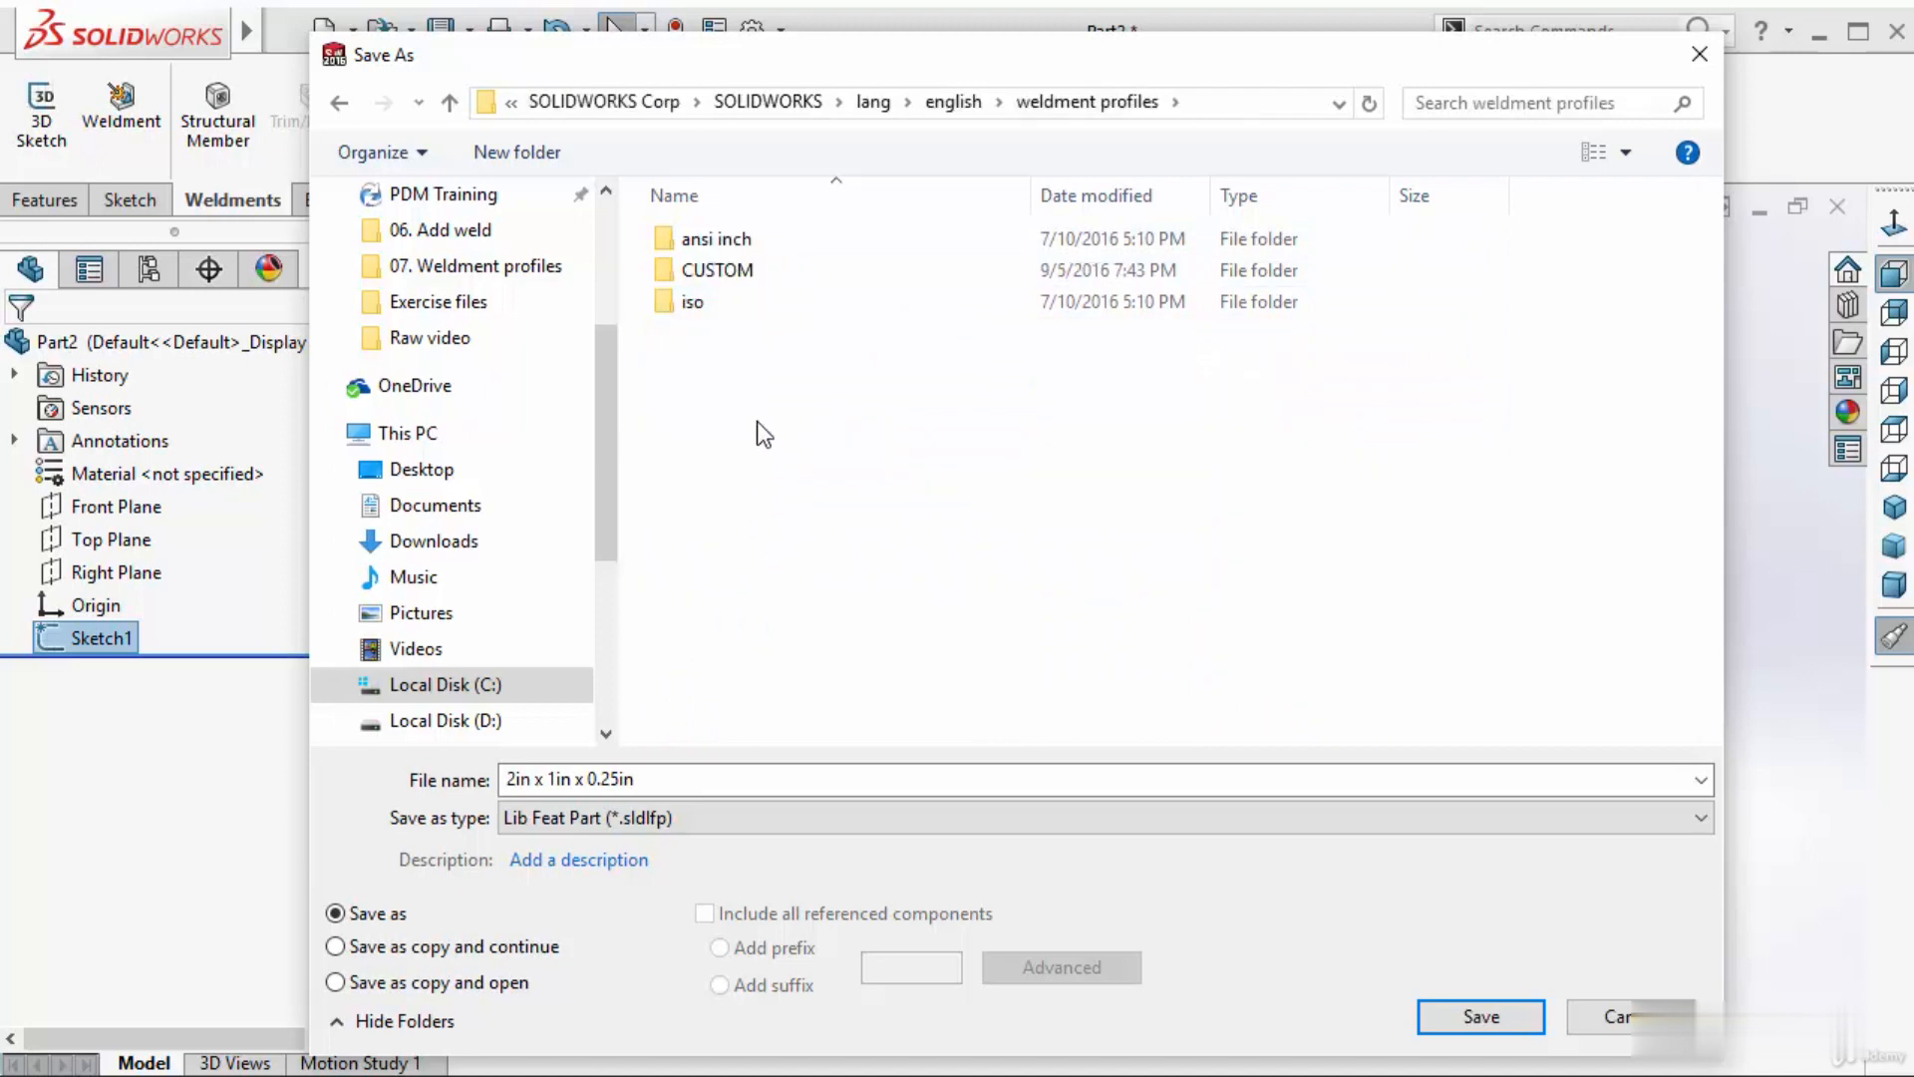
double_click(754, 269)
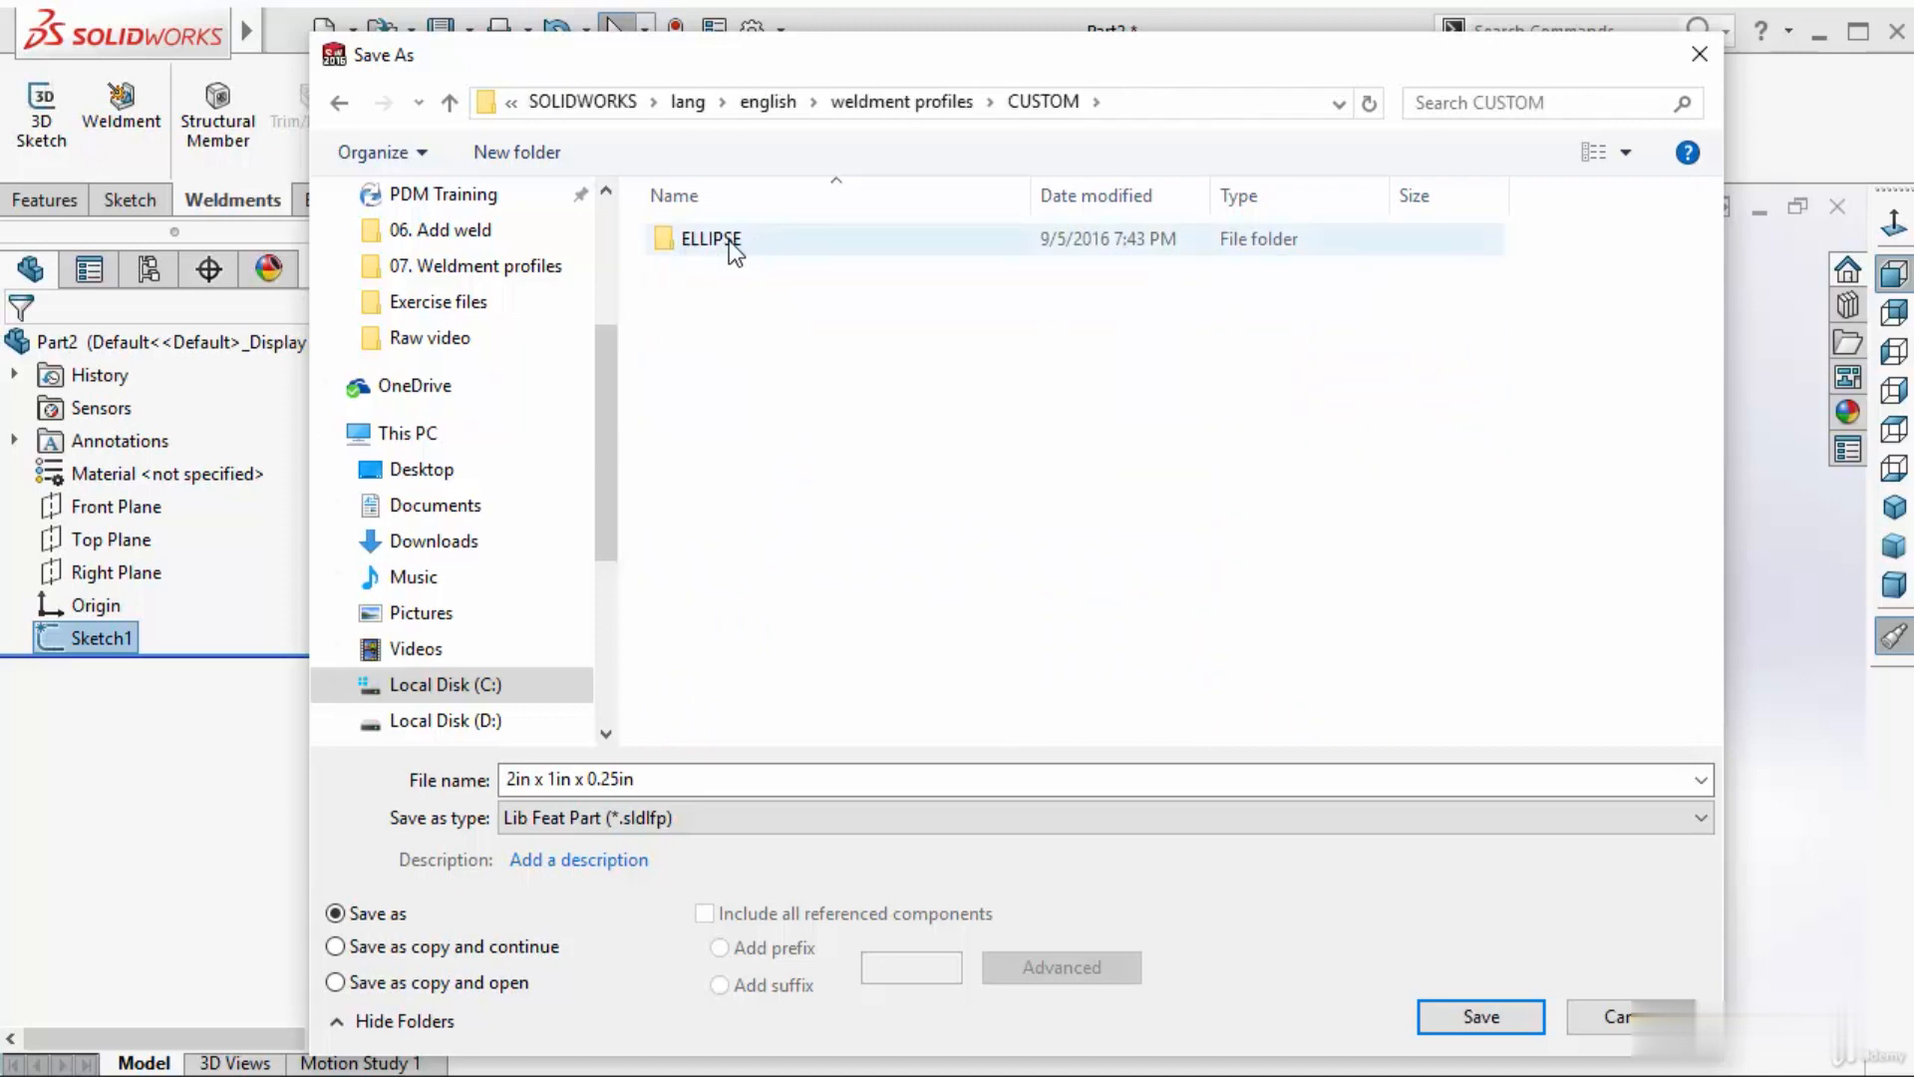
double_click(728, 241)
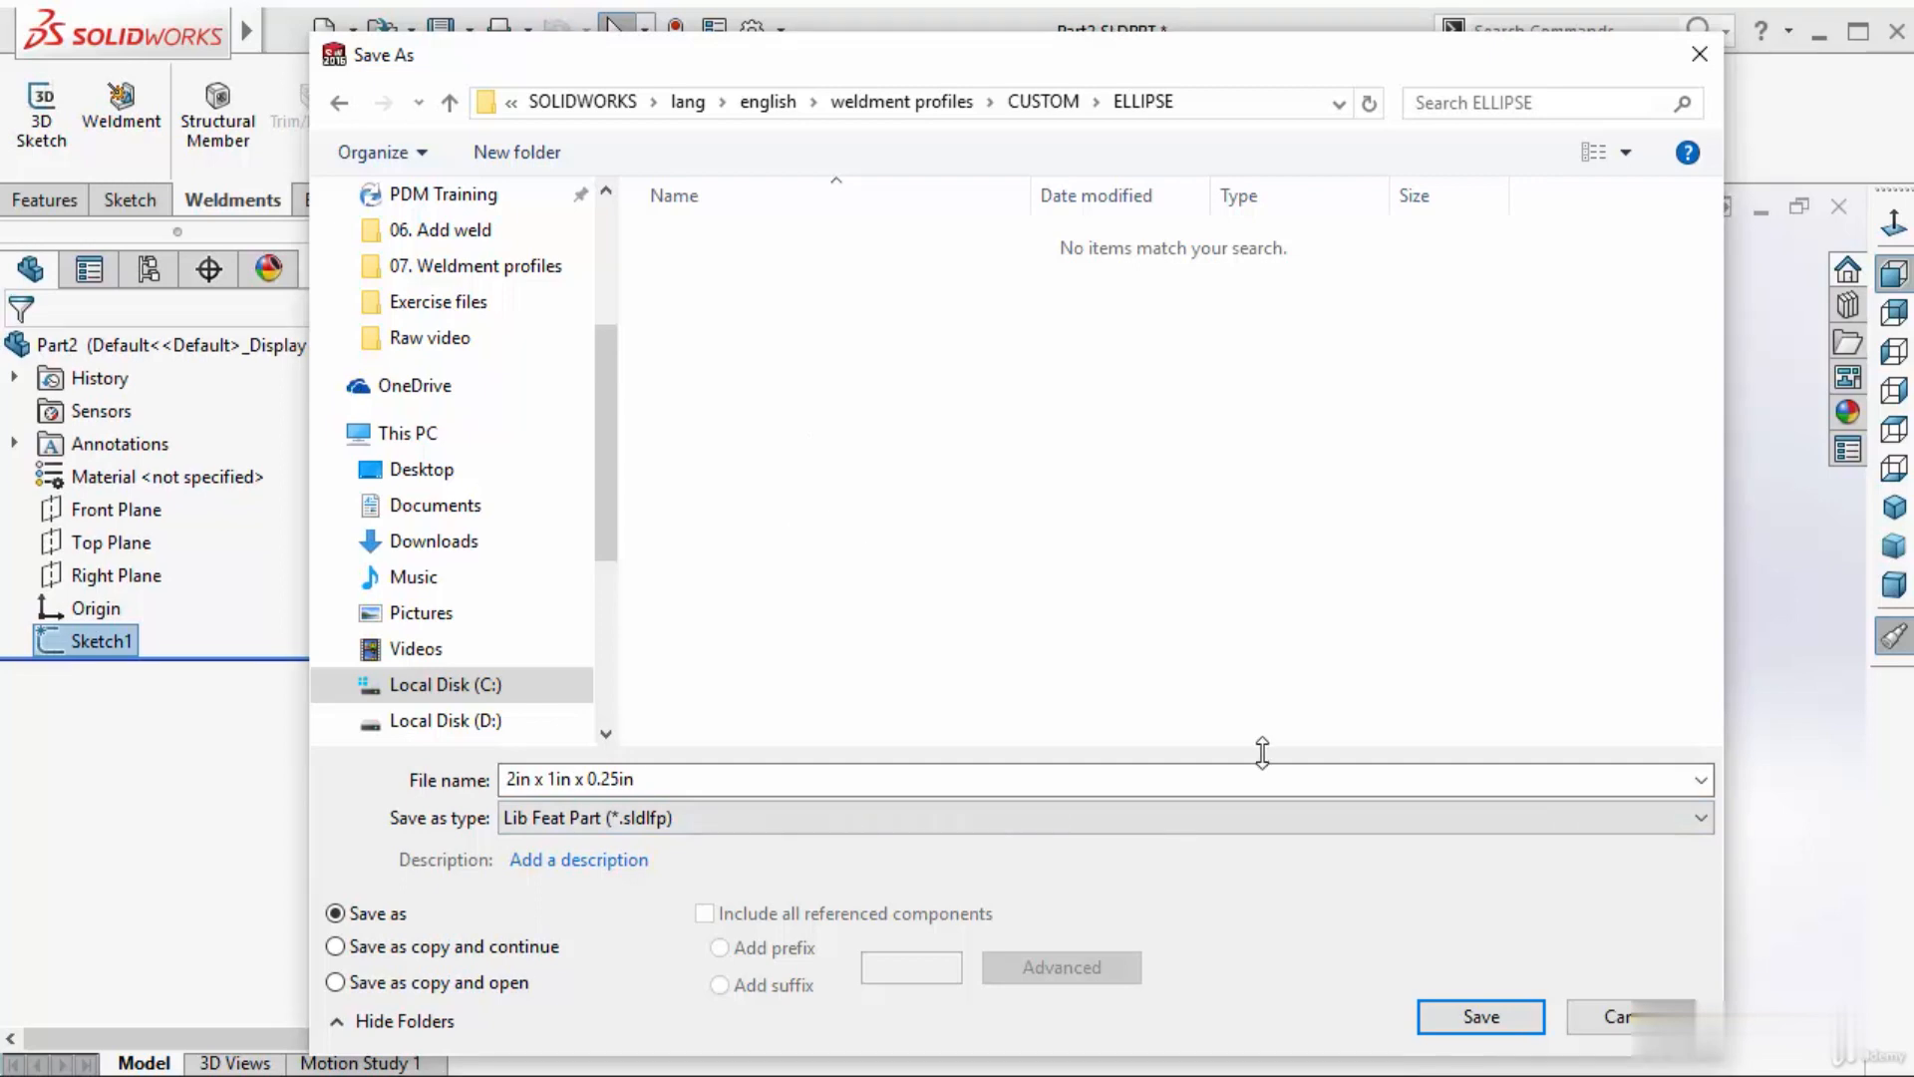
left_click(1470, 1012)
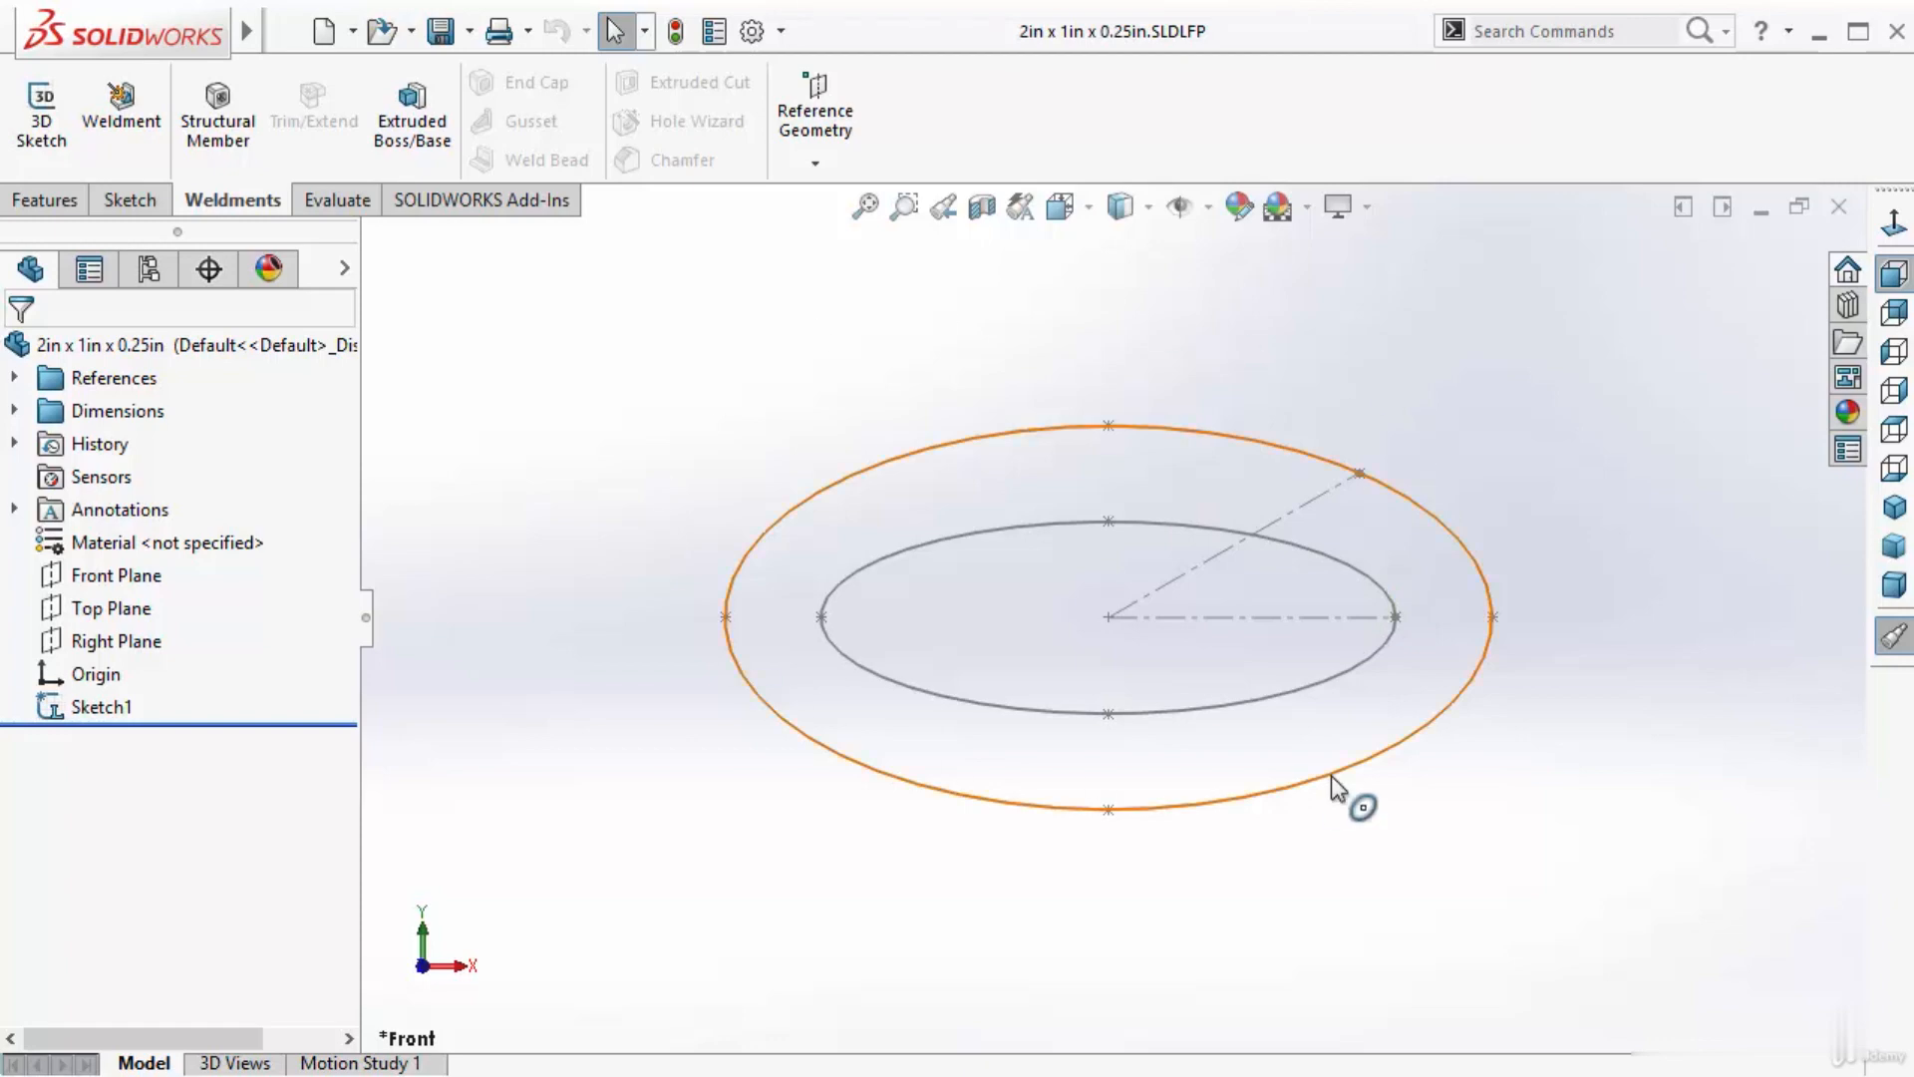
- Close the saved profile file and create a new part document
left_click(1839, 206)
left_click(282, 27)
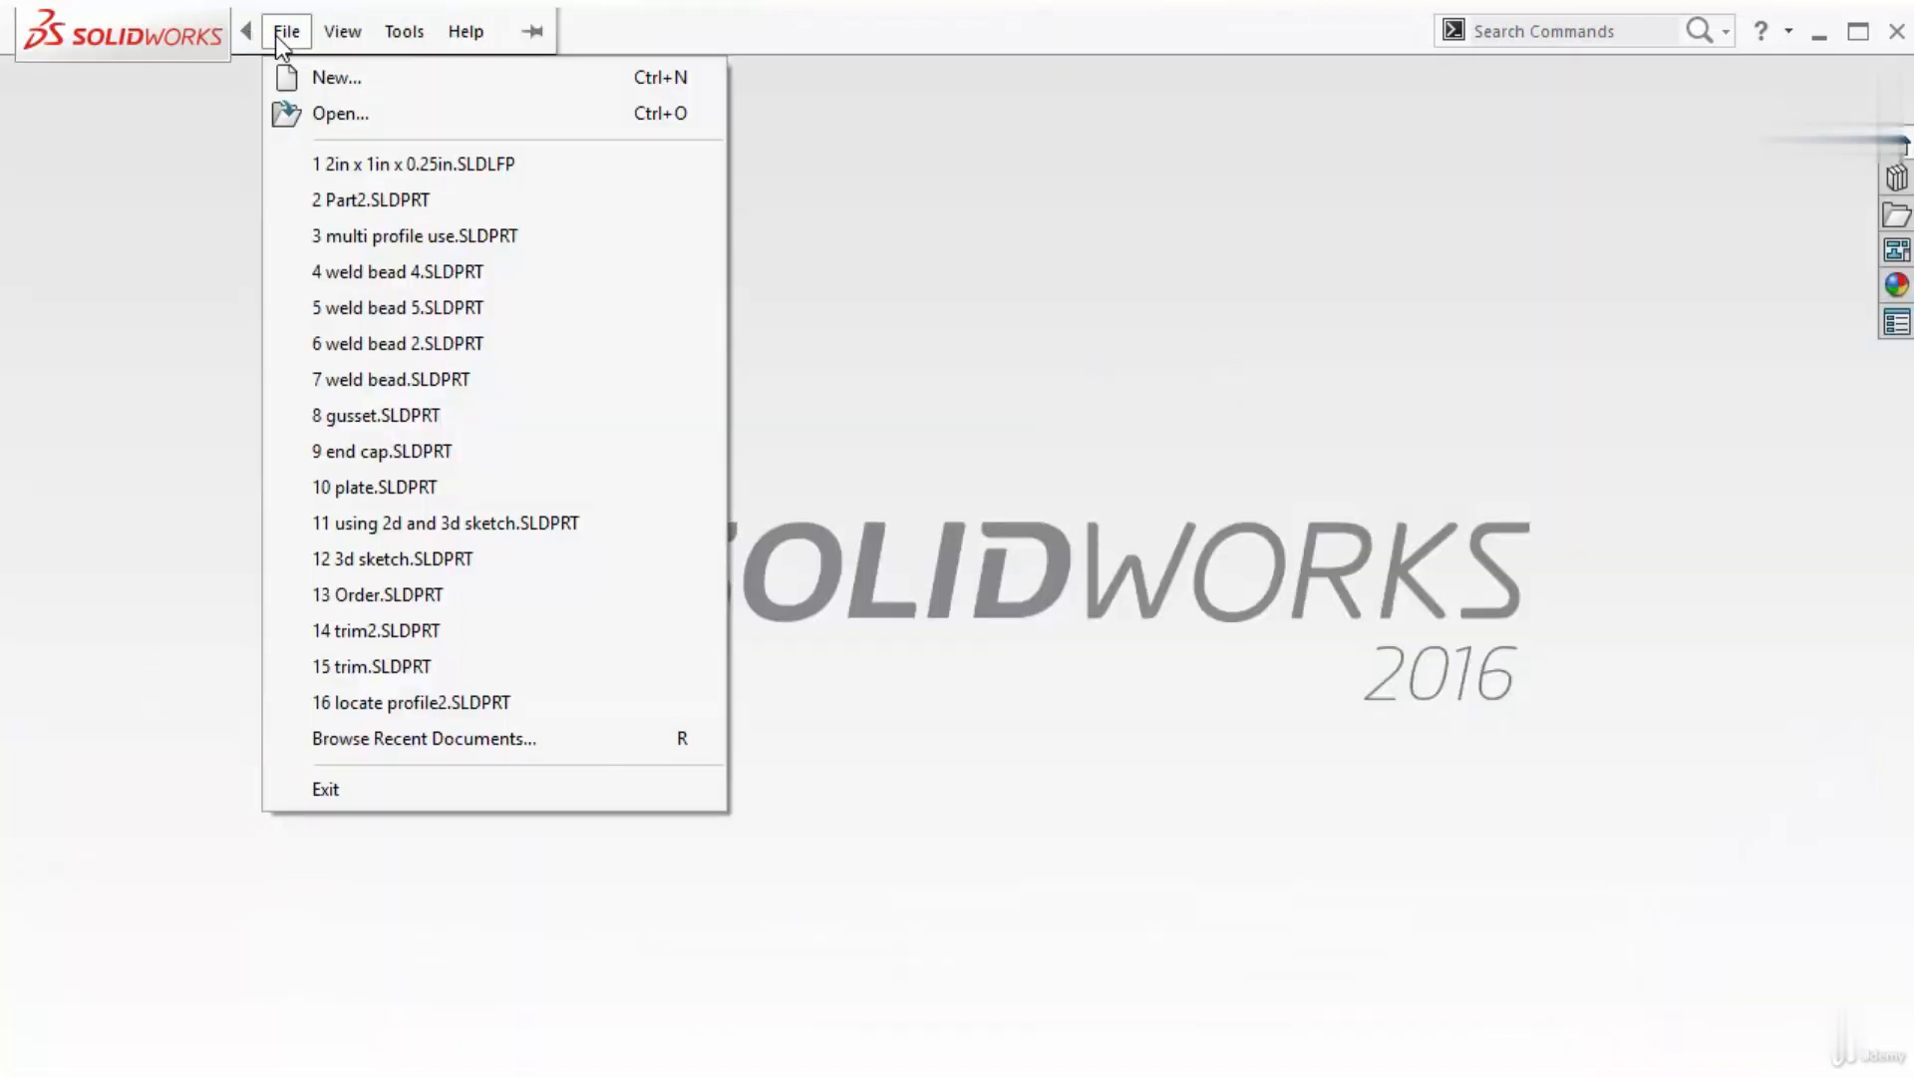
left_click(294, 79)
left_click(915, 887)
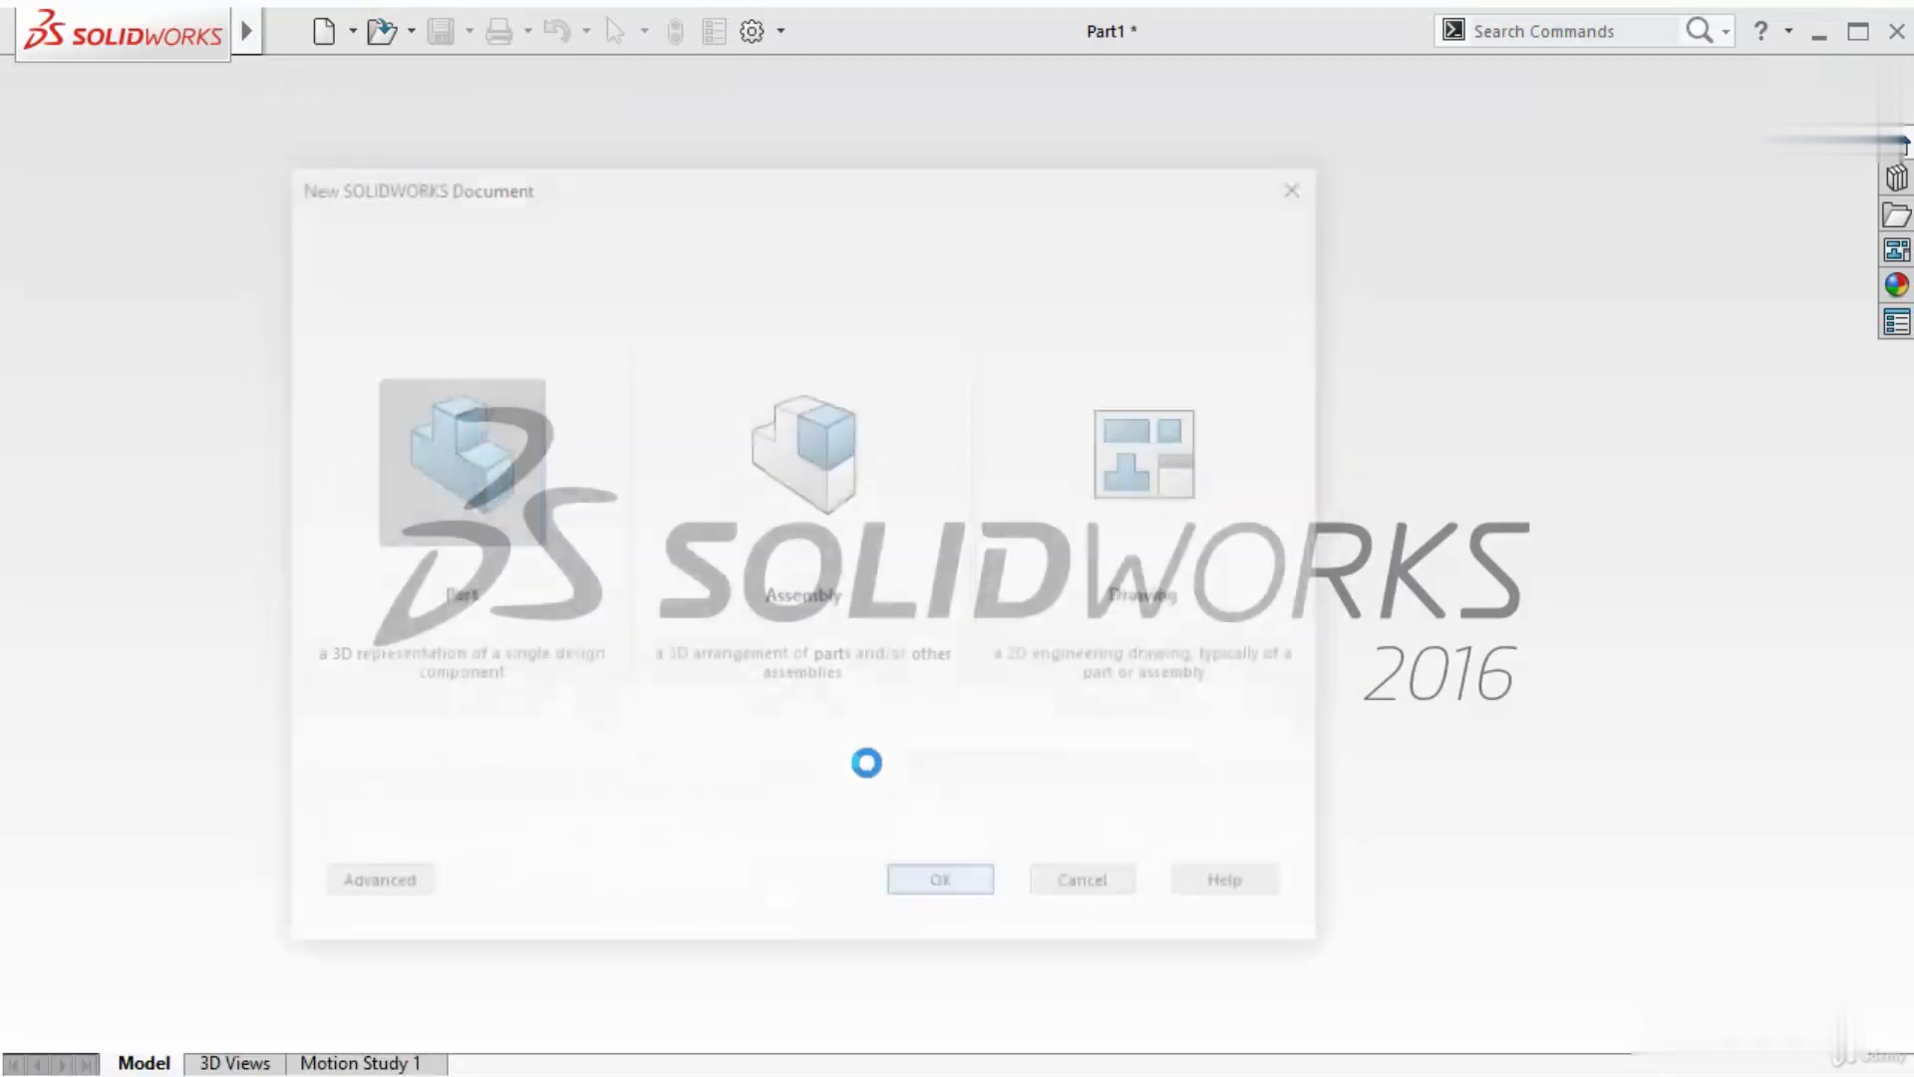
- Sketch a single, nearly horizontal line starting at the origin on the Front Plane and exit the sketch
left_click(115, 507)
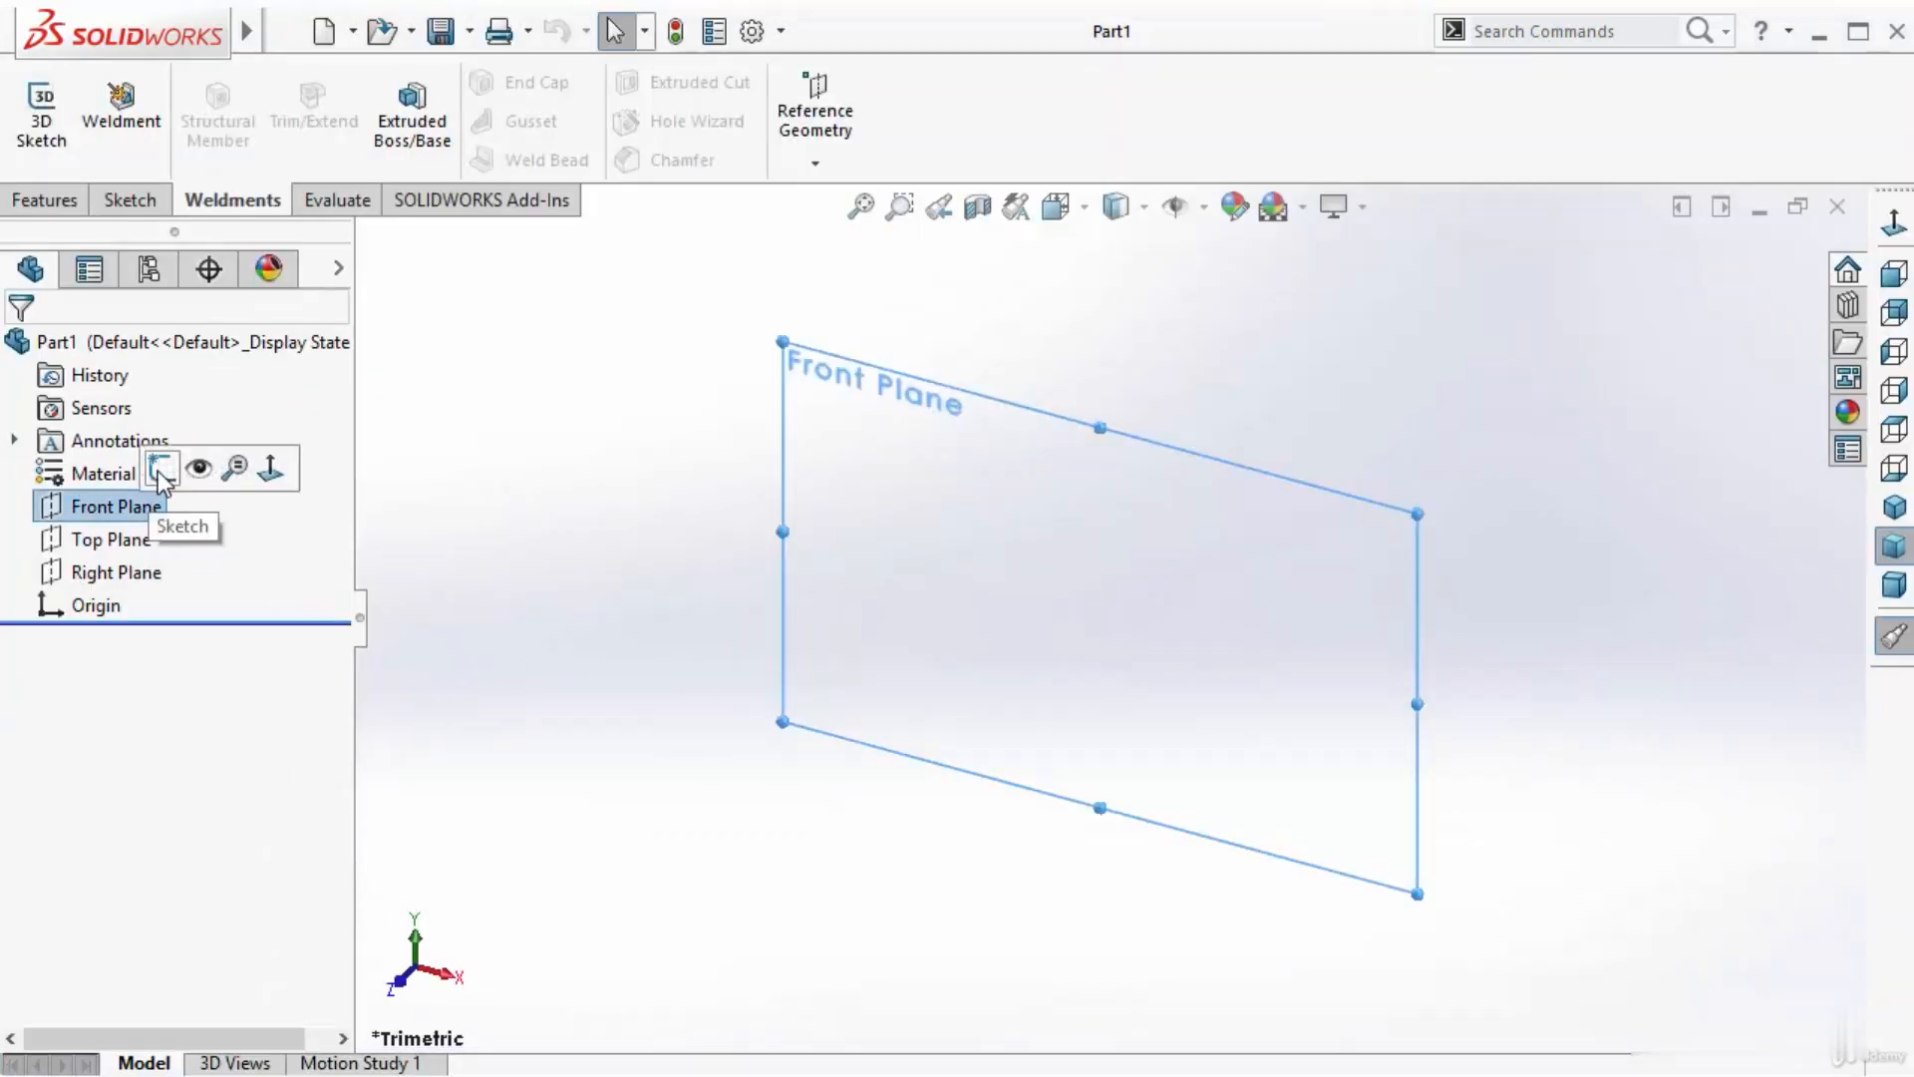
left_click(175, 470)
left_click(195, 86)
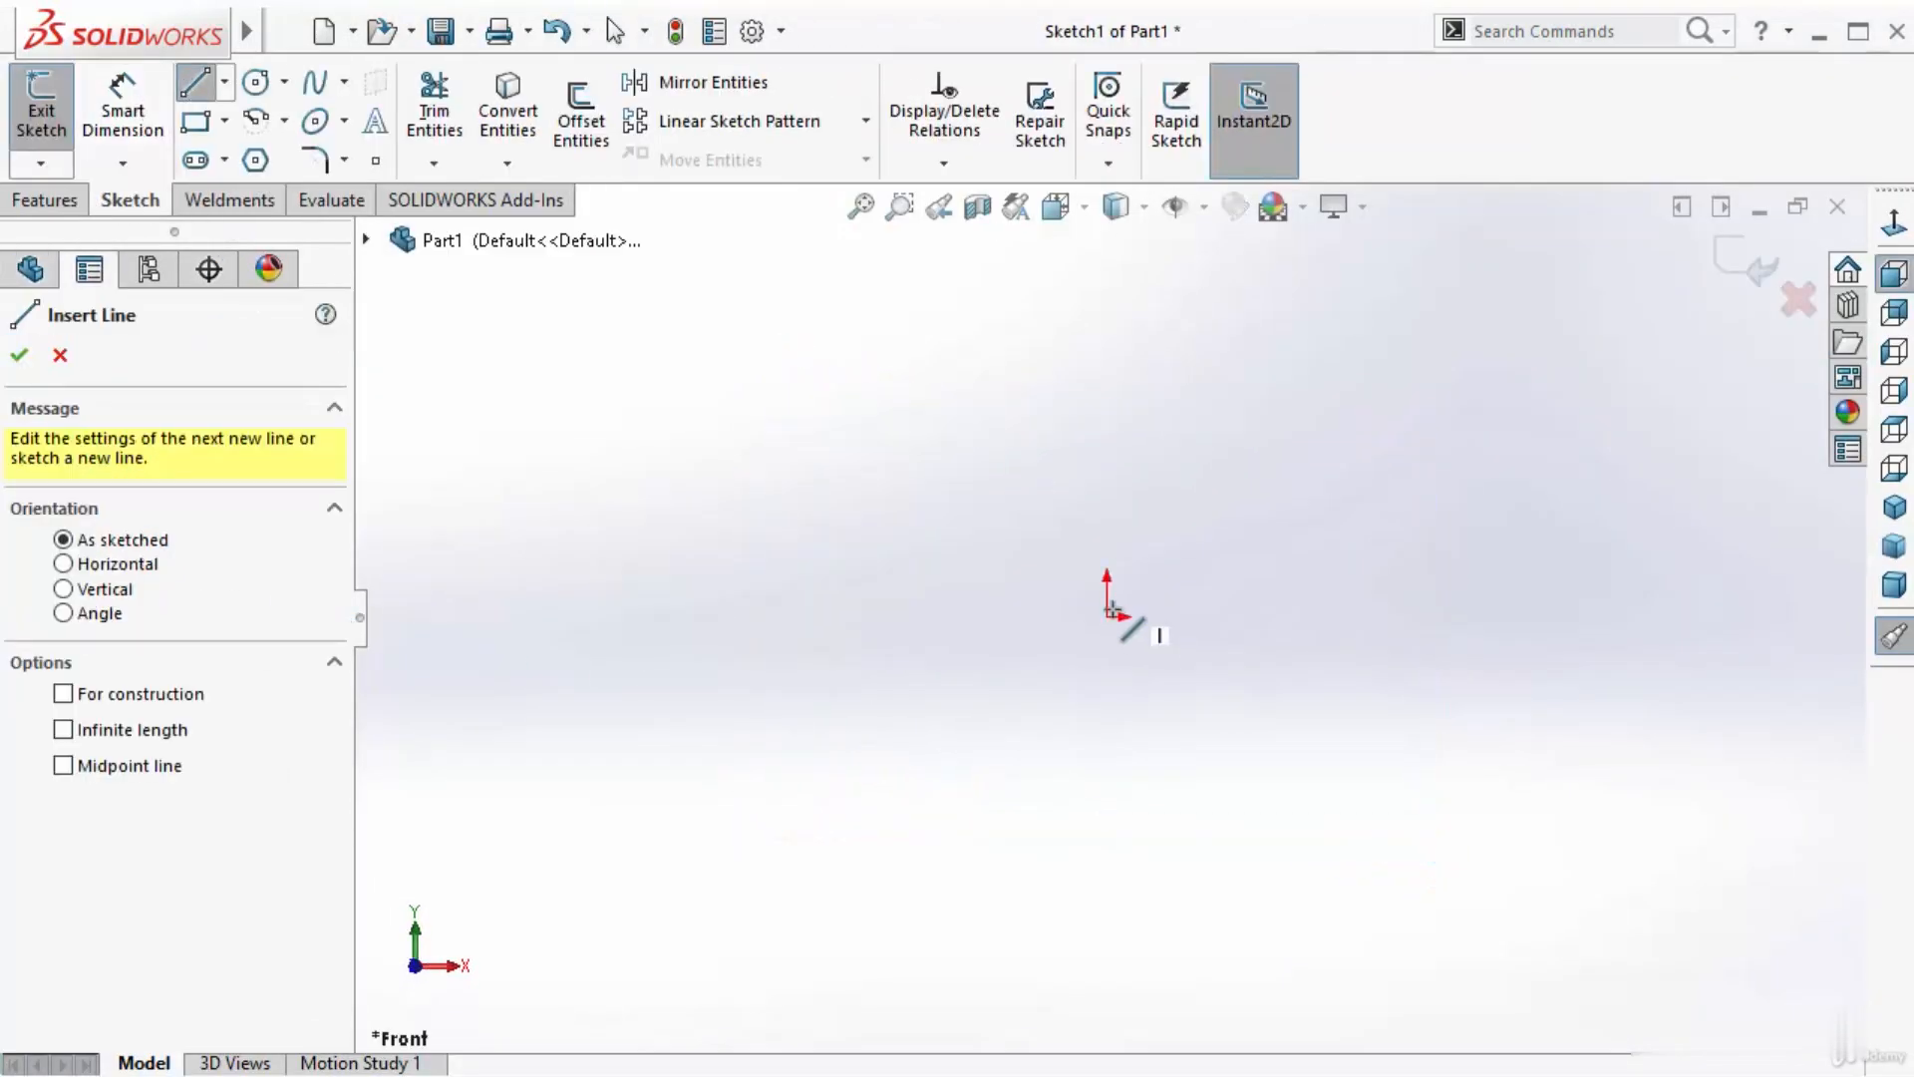
left_click(1106, 615)
scroll(1477, 687, "down", 1)
left_click(1673, 591)
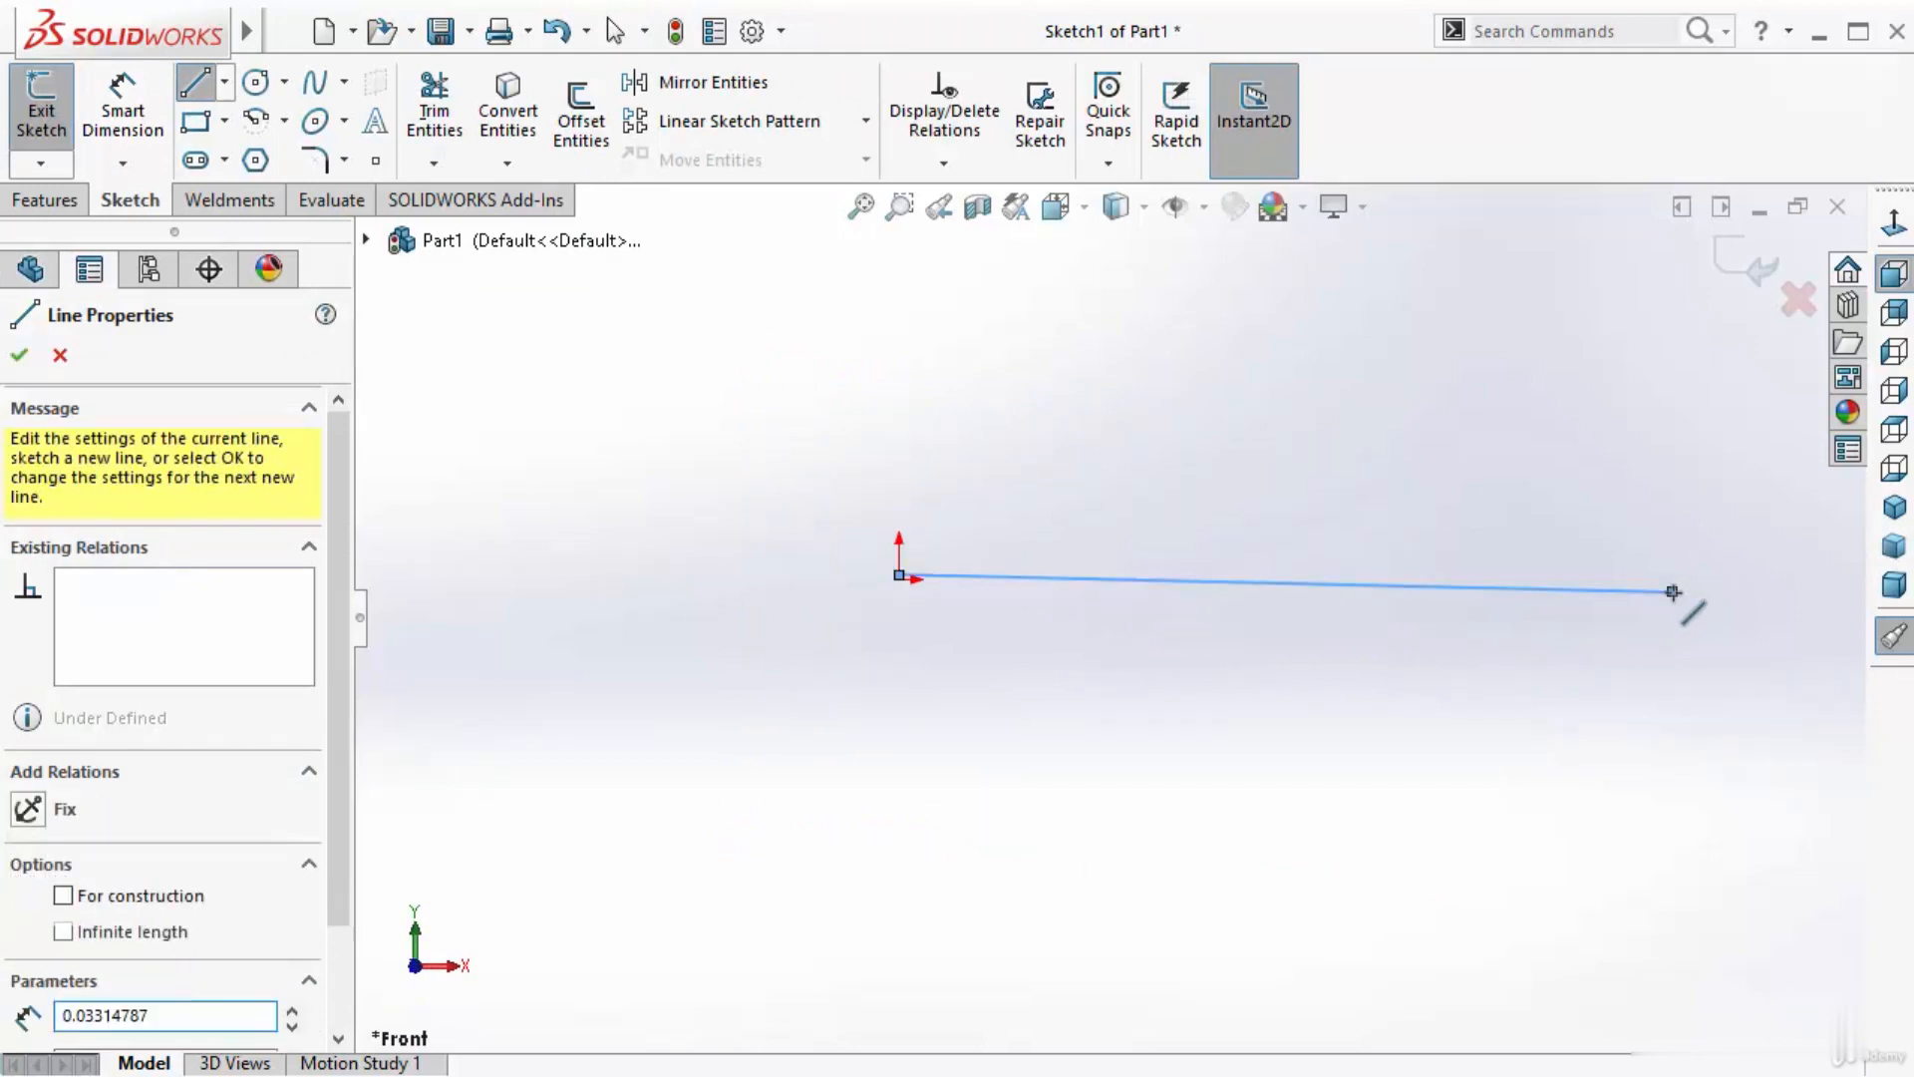
right_click(1226, 419)
left_click(1283, 436)
left_click(1778, 271)
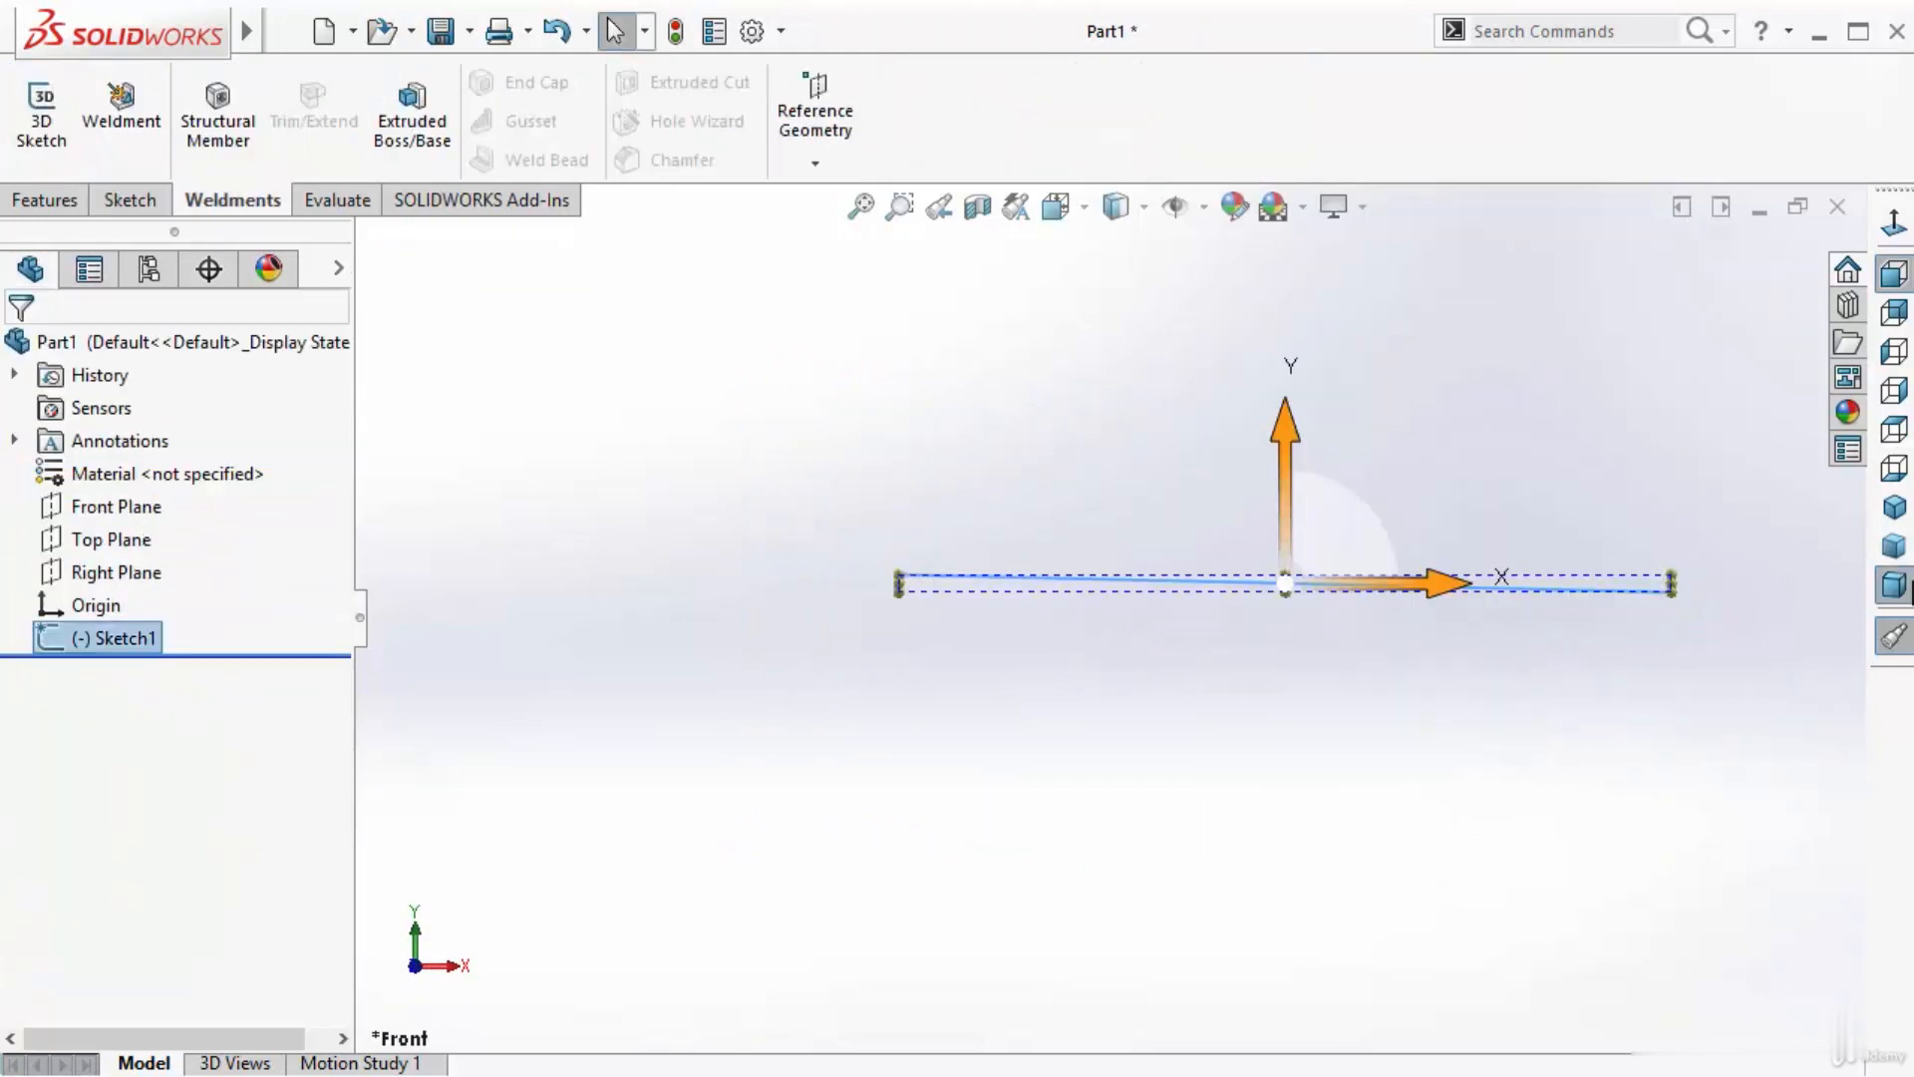
- Create a structural member along the sketched line using standard CUSTOM, type ELLIPSE and size 2in x 1in x 0.25in
left_click(974, 312)
left_click(247, 118)
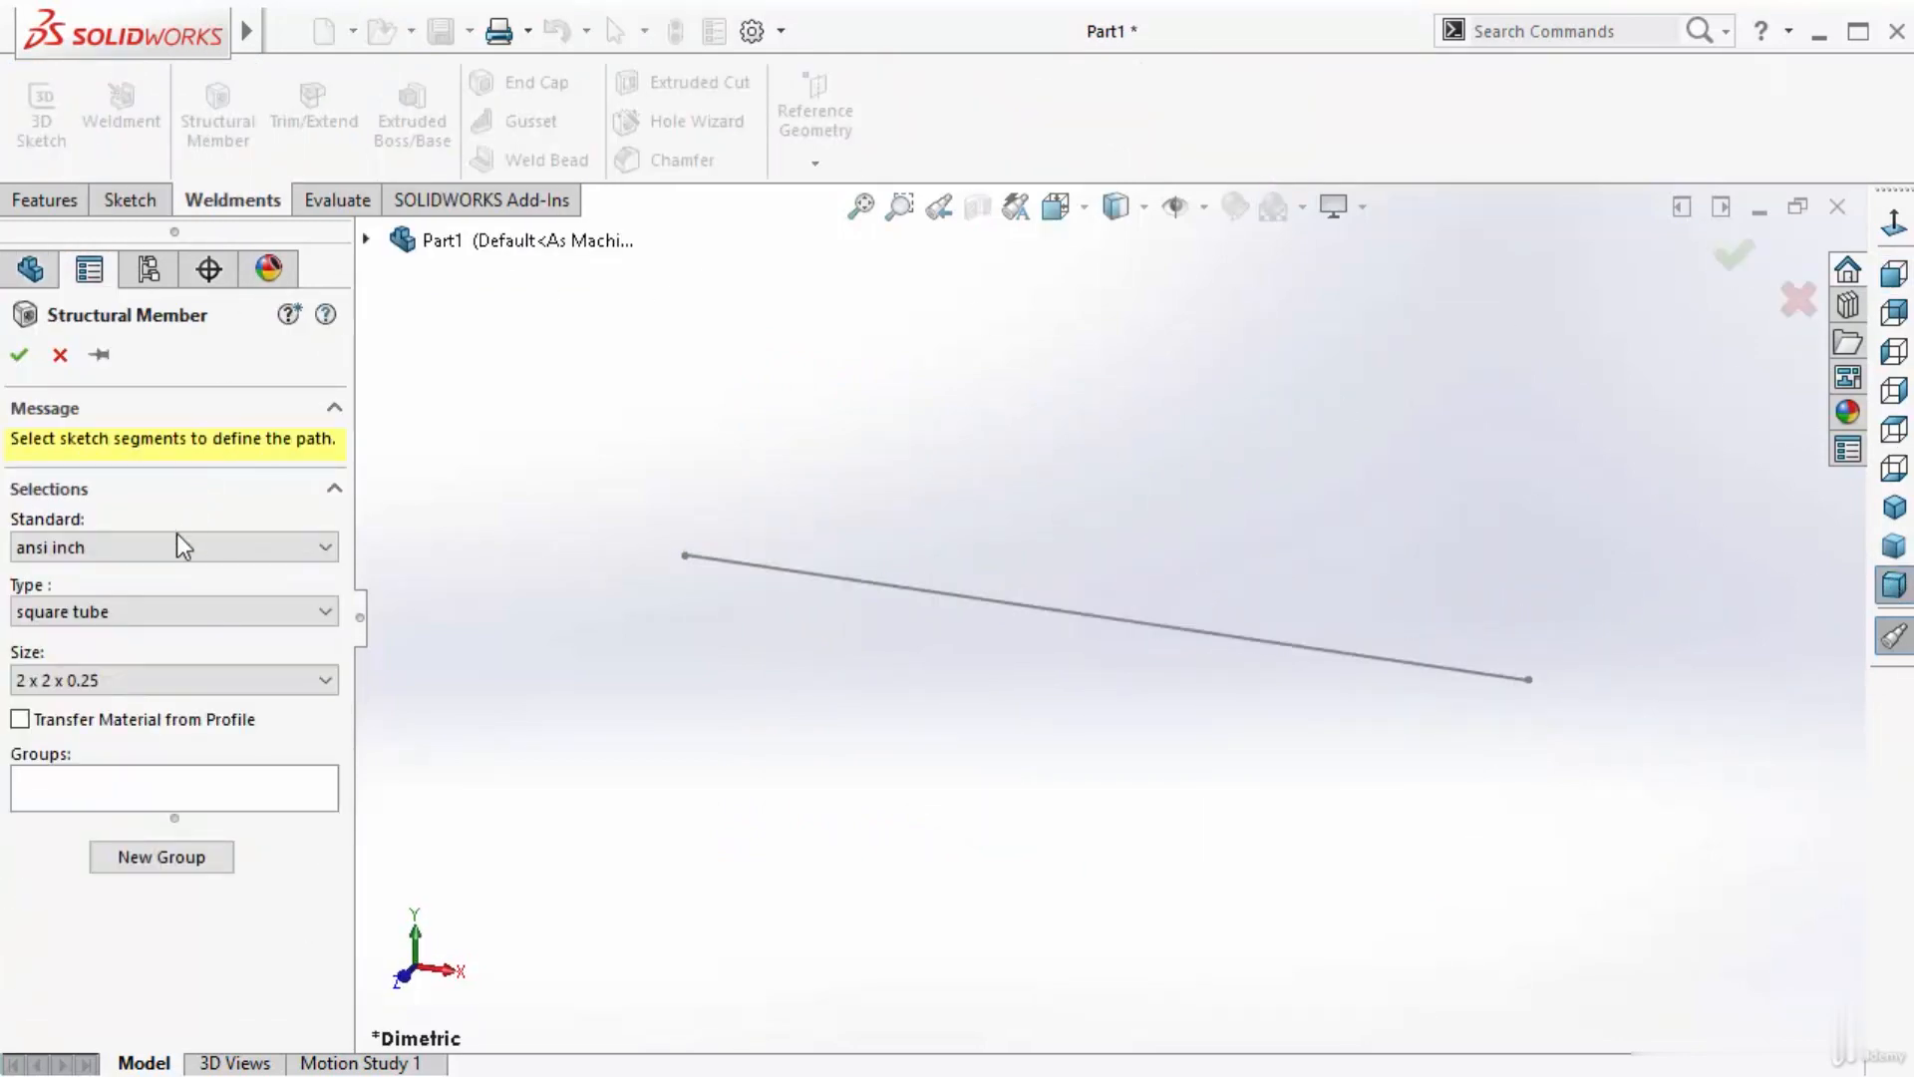
left_click(121, 554)
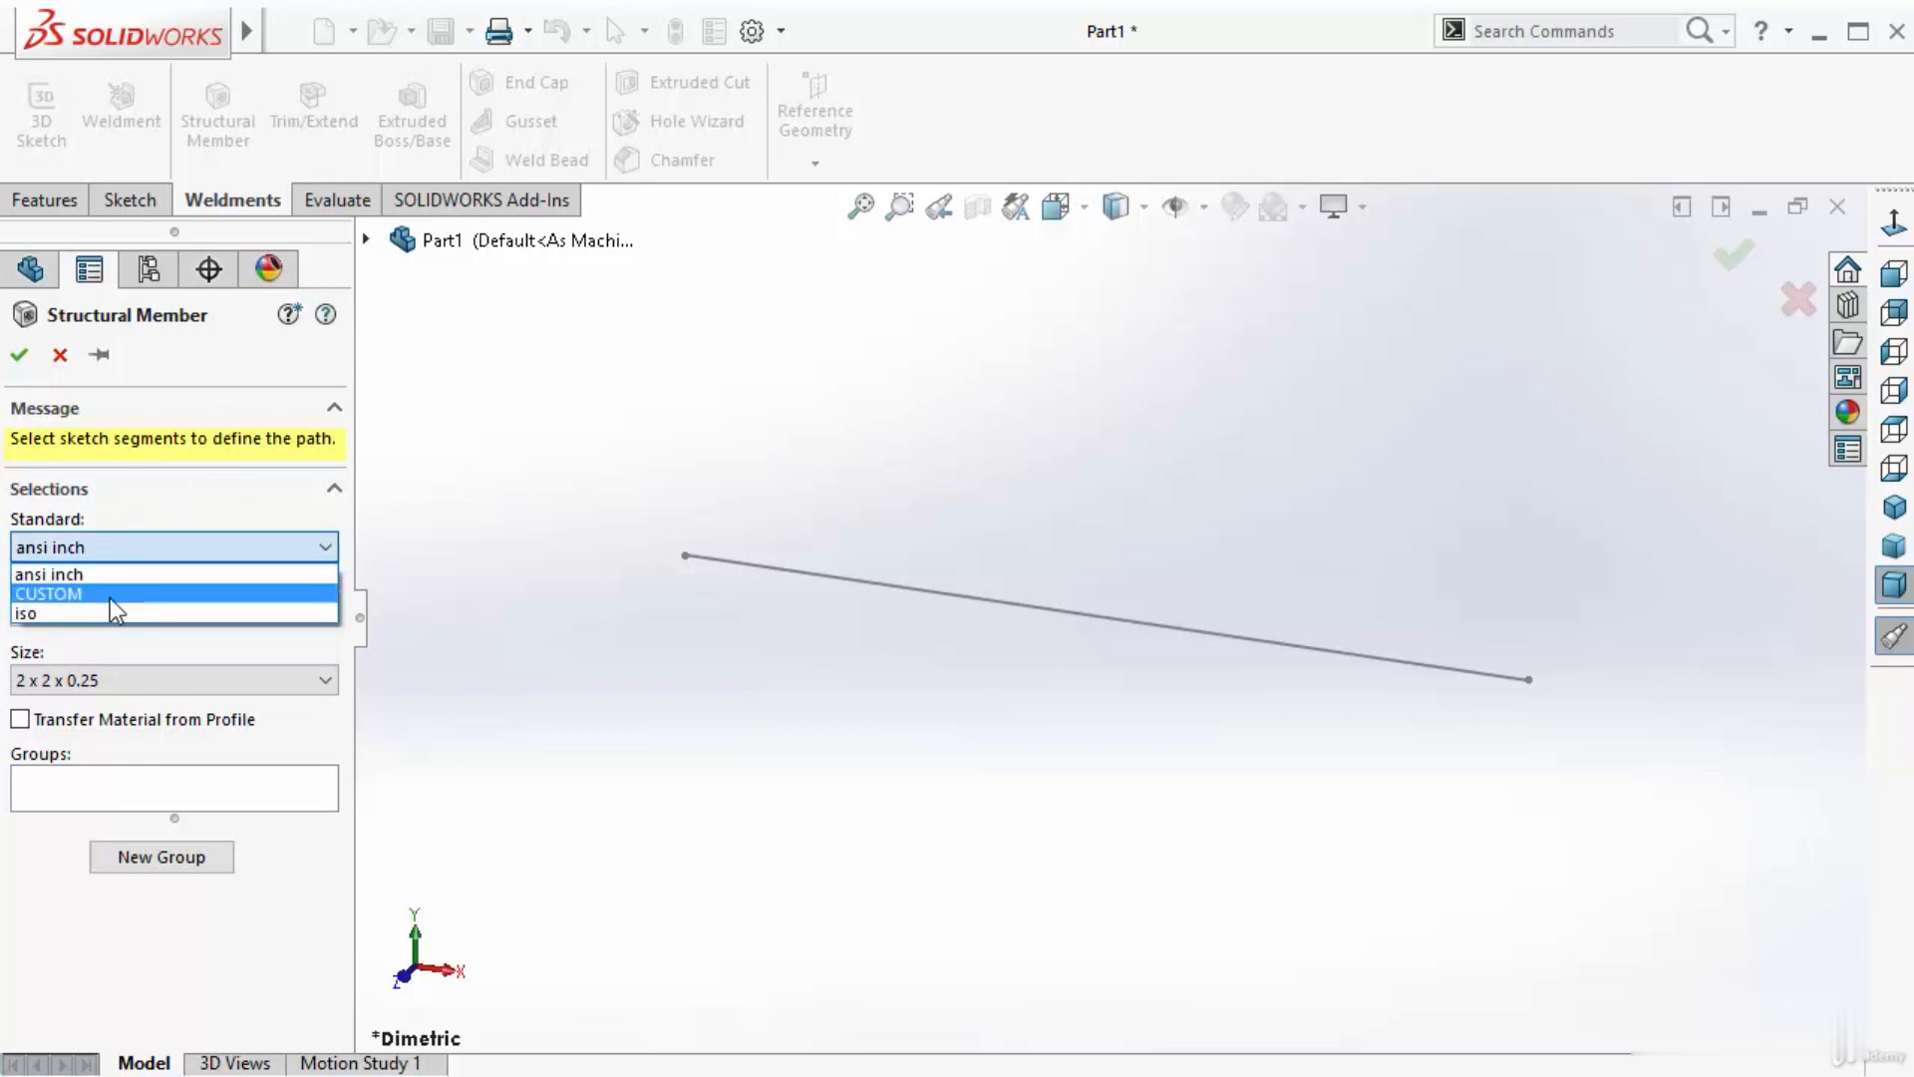
left_click(43, 600)
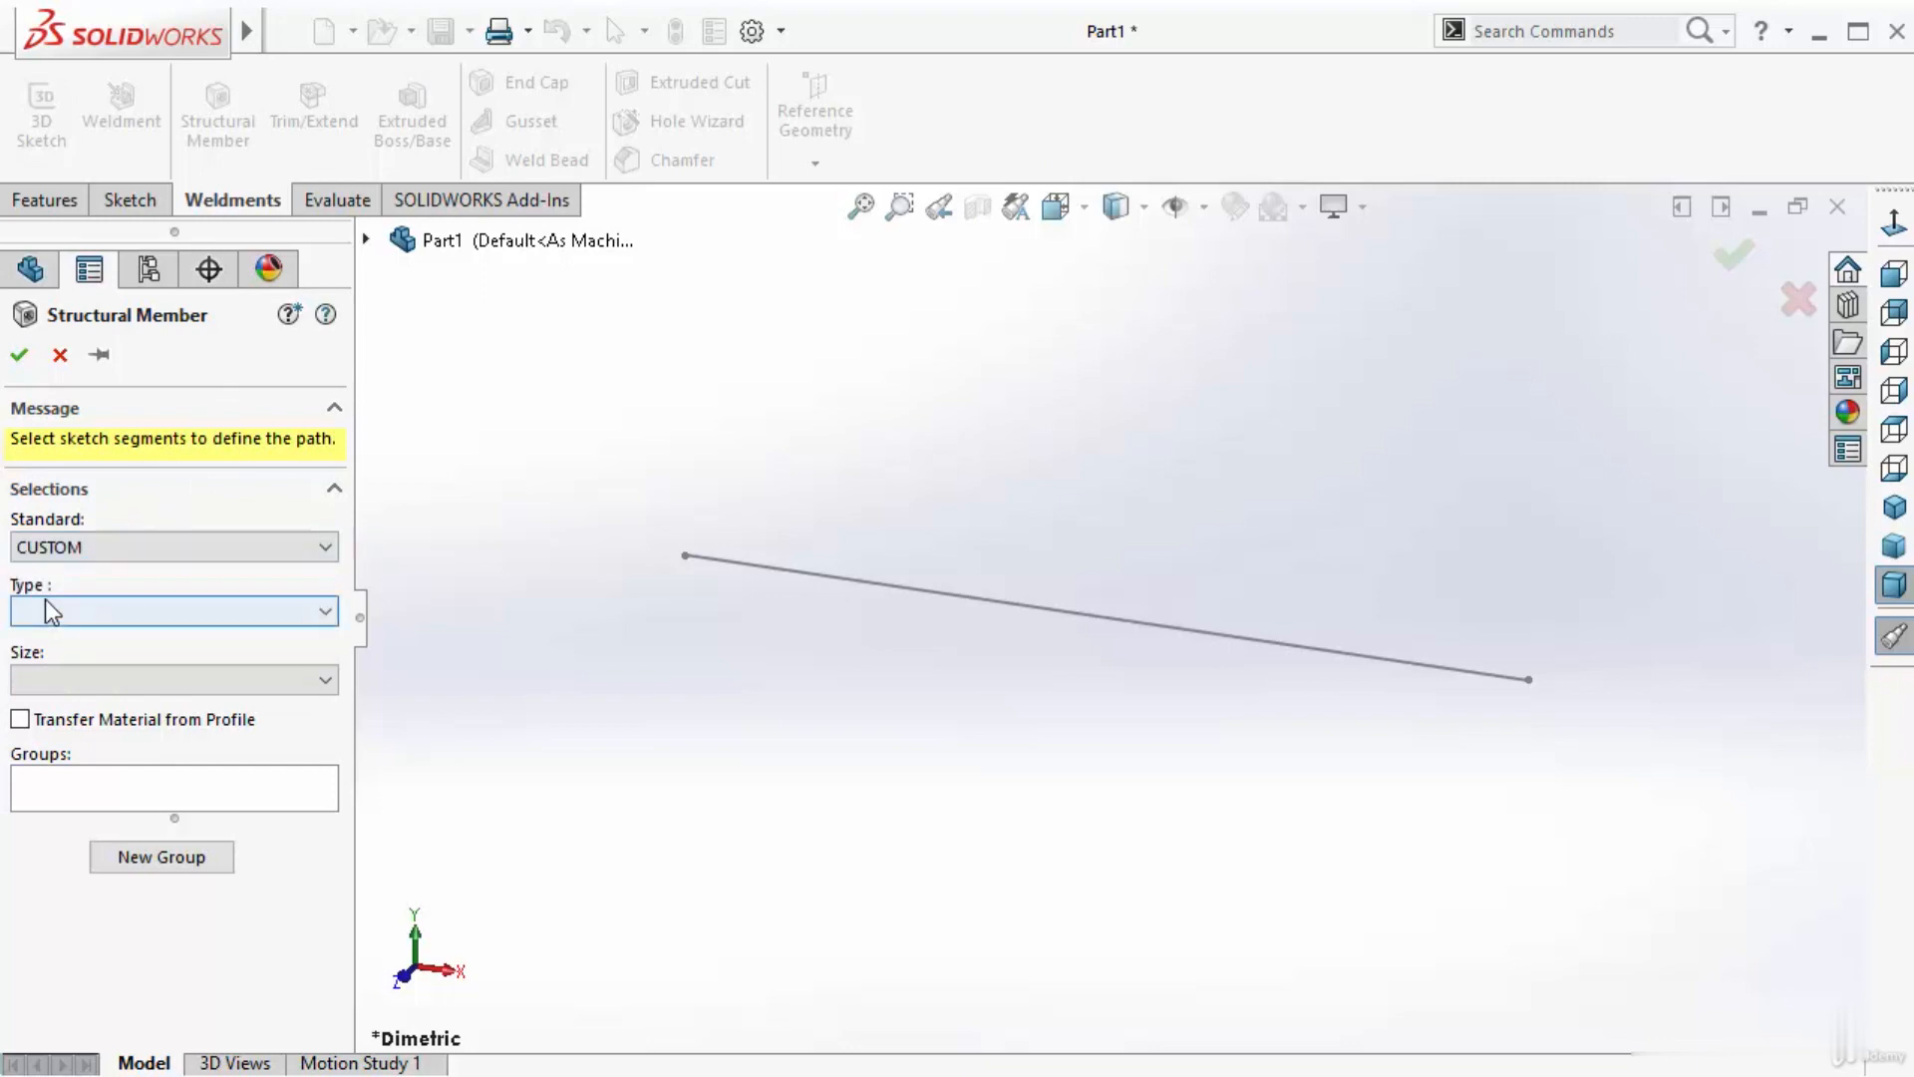
left_click(99, 608)
left_click(108, 638)
left_click(90, 682)
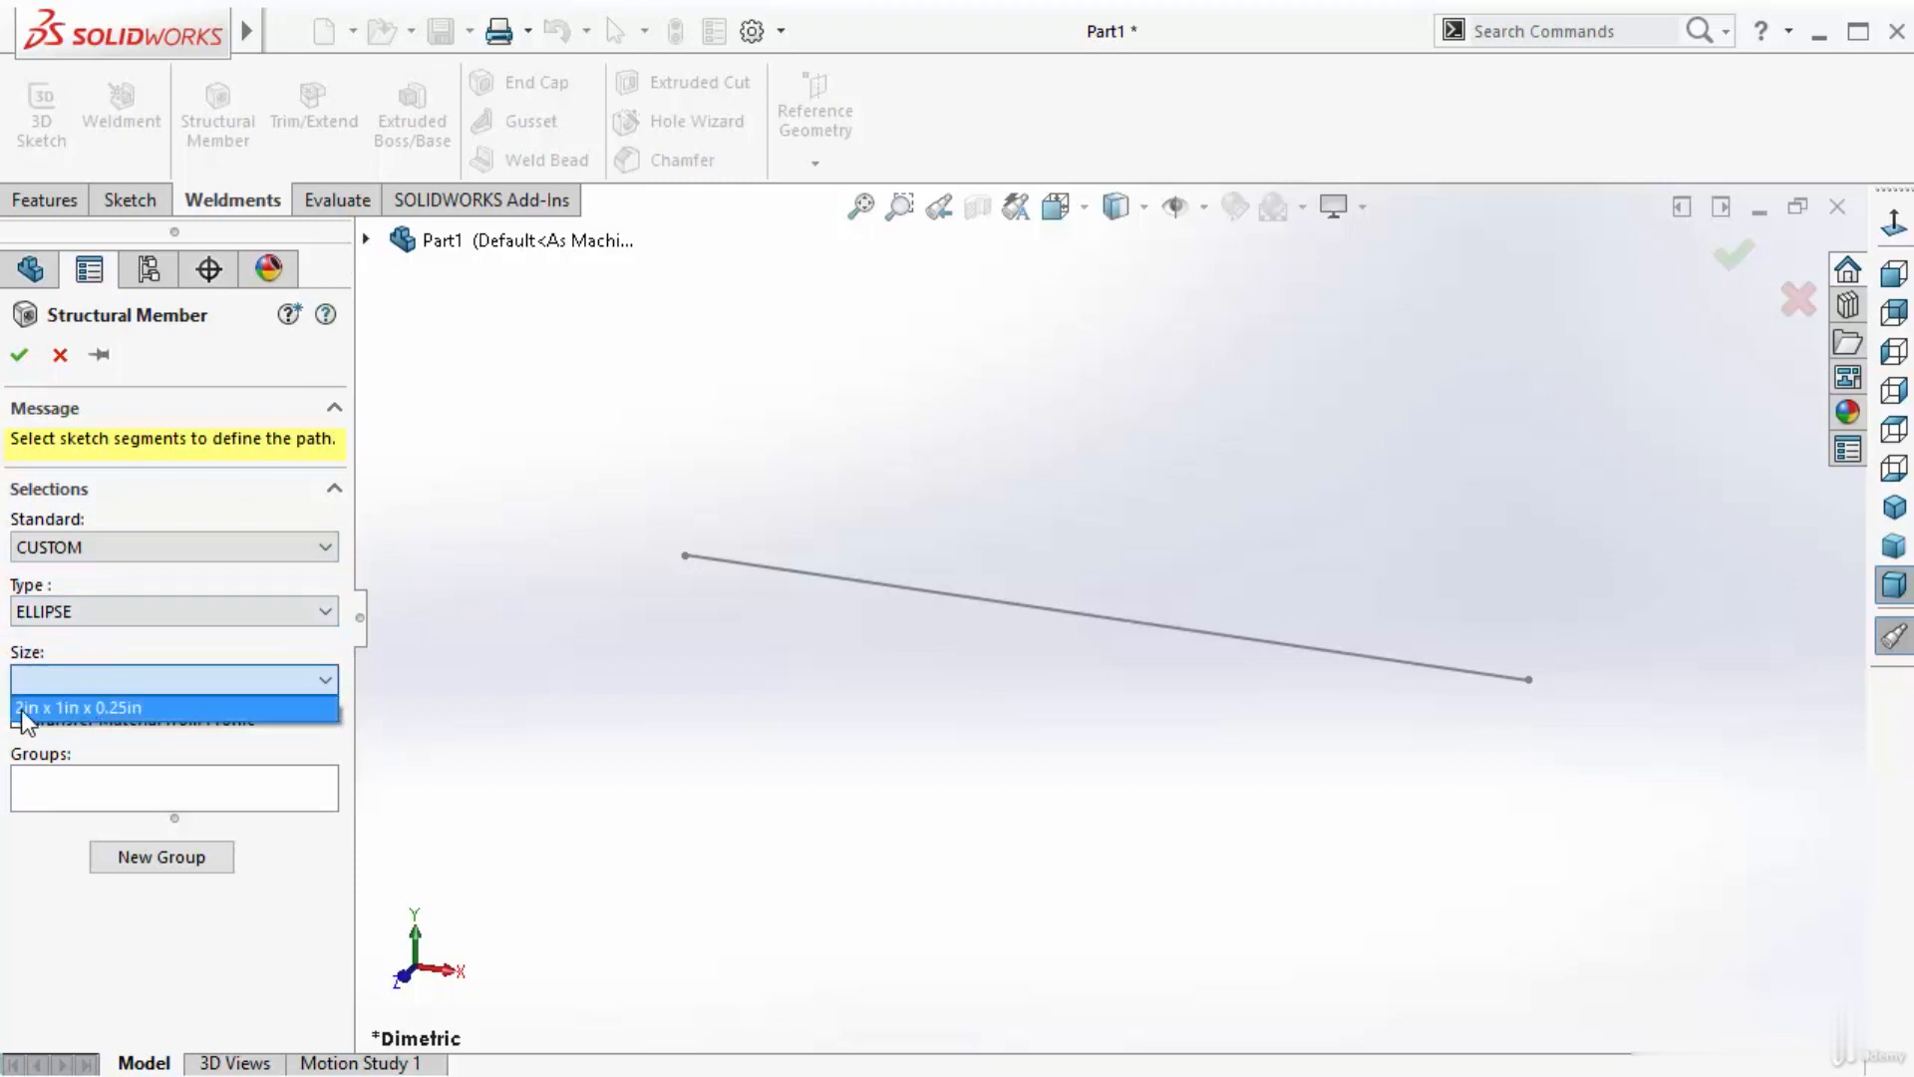
left_click(131, 710)
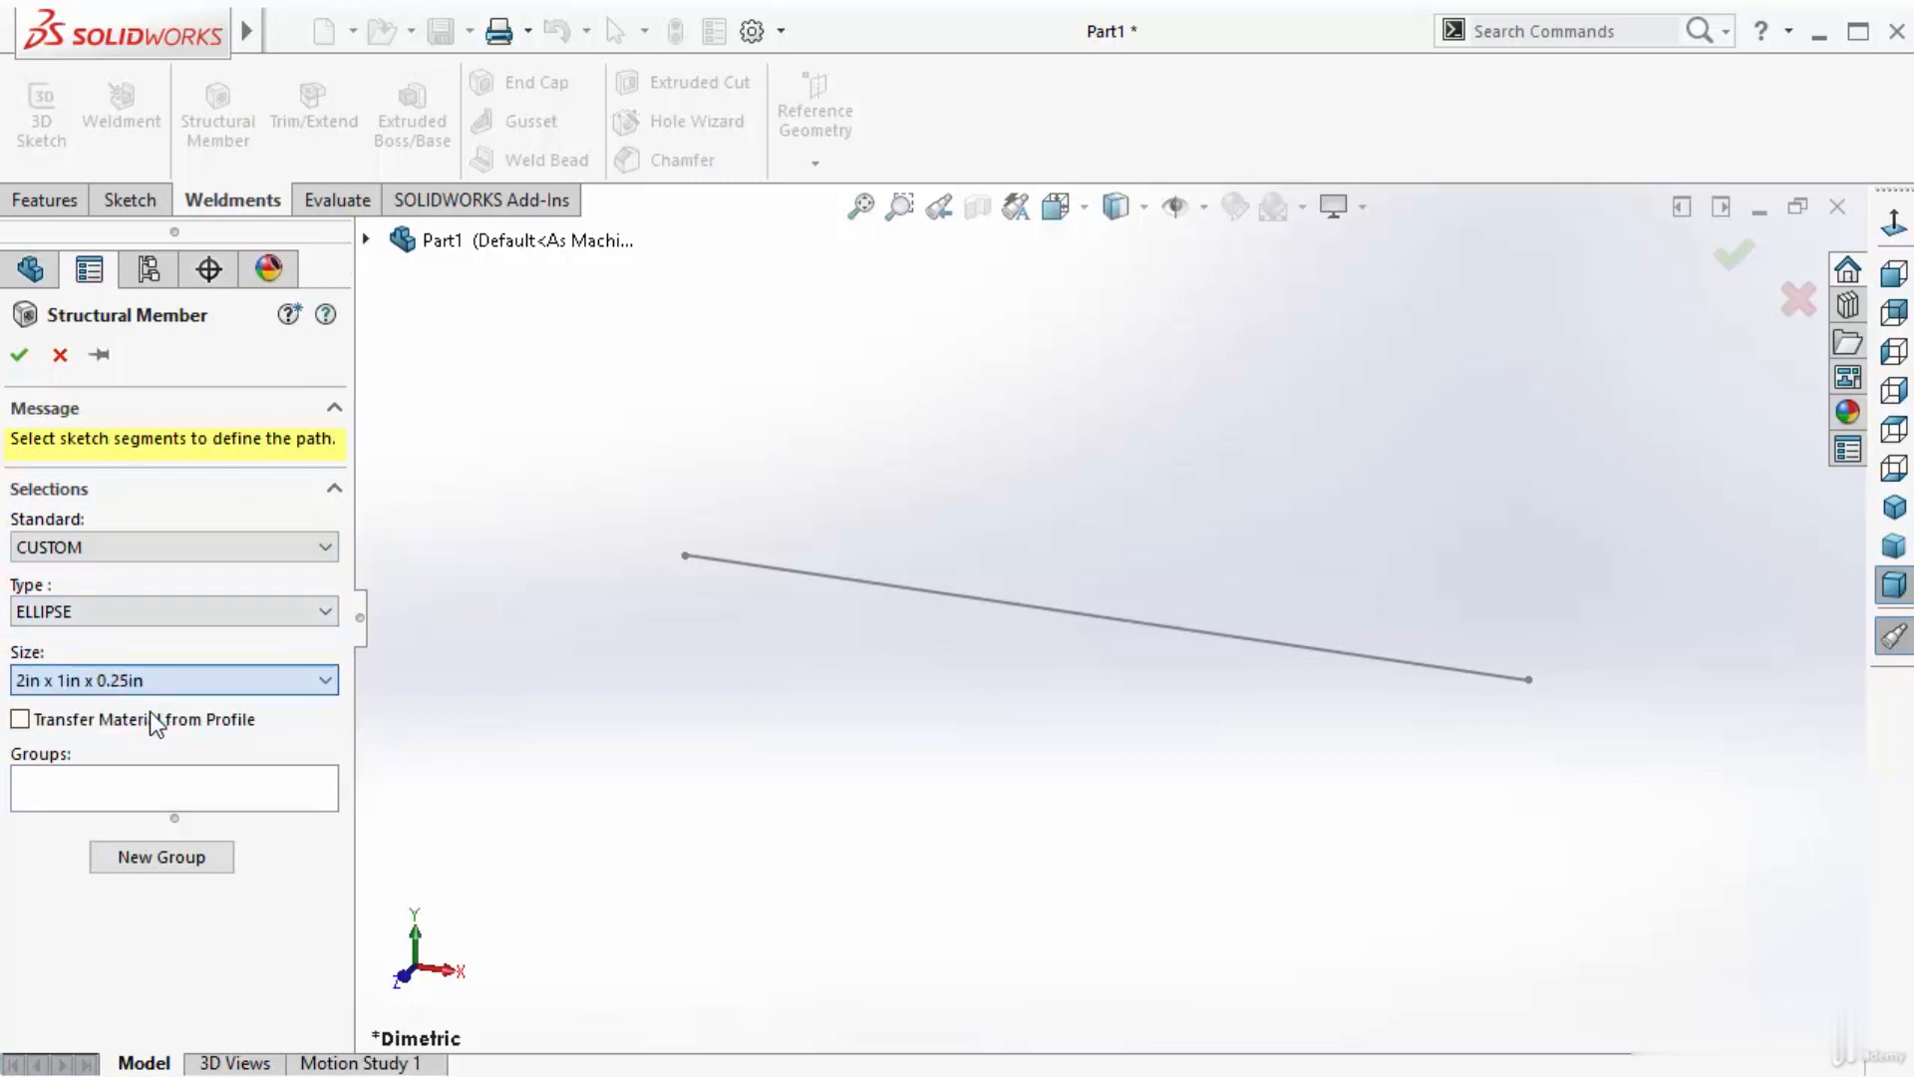
left_click(826, 572)
left_click(19, 356)
- Edit the elliptical structural member and locate its profile at the minor-axis point of the inner ellipse
middle_click_drag(648, 614, 954, 638)
scroll(956, 628, "down", 5)
scroll(1011, 646, "up", 3)
scroll(1114, 636, "down", 1)
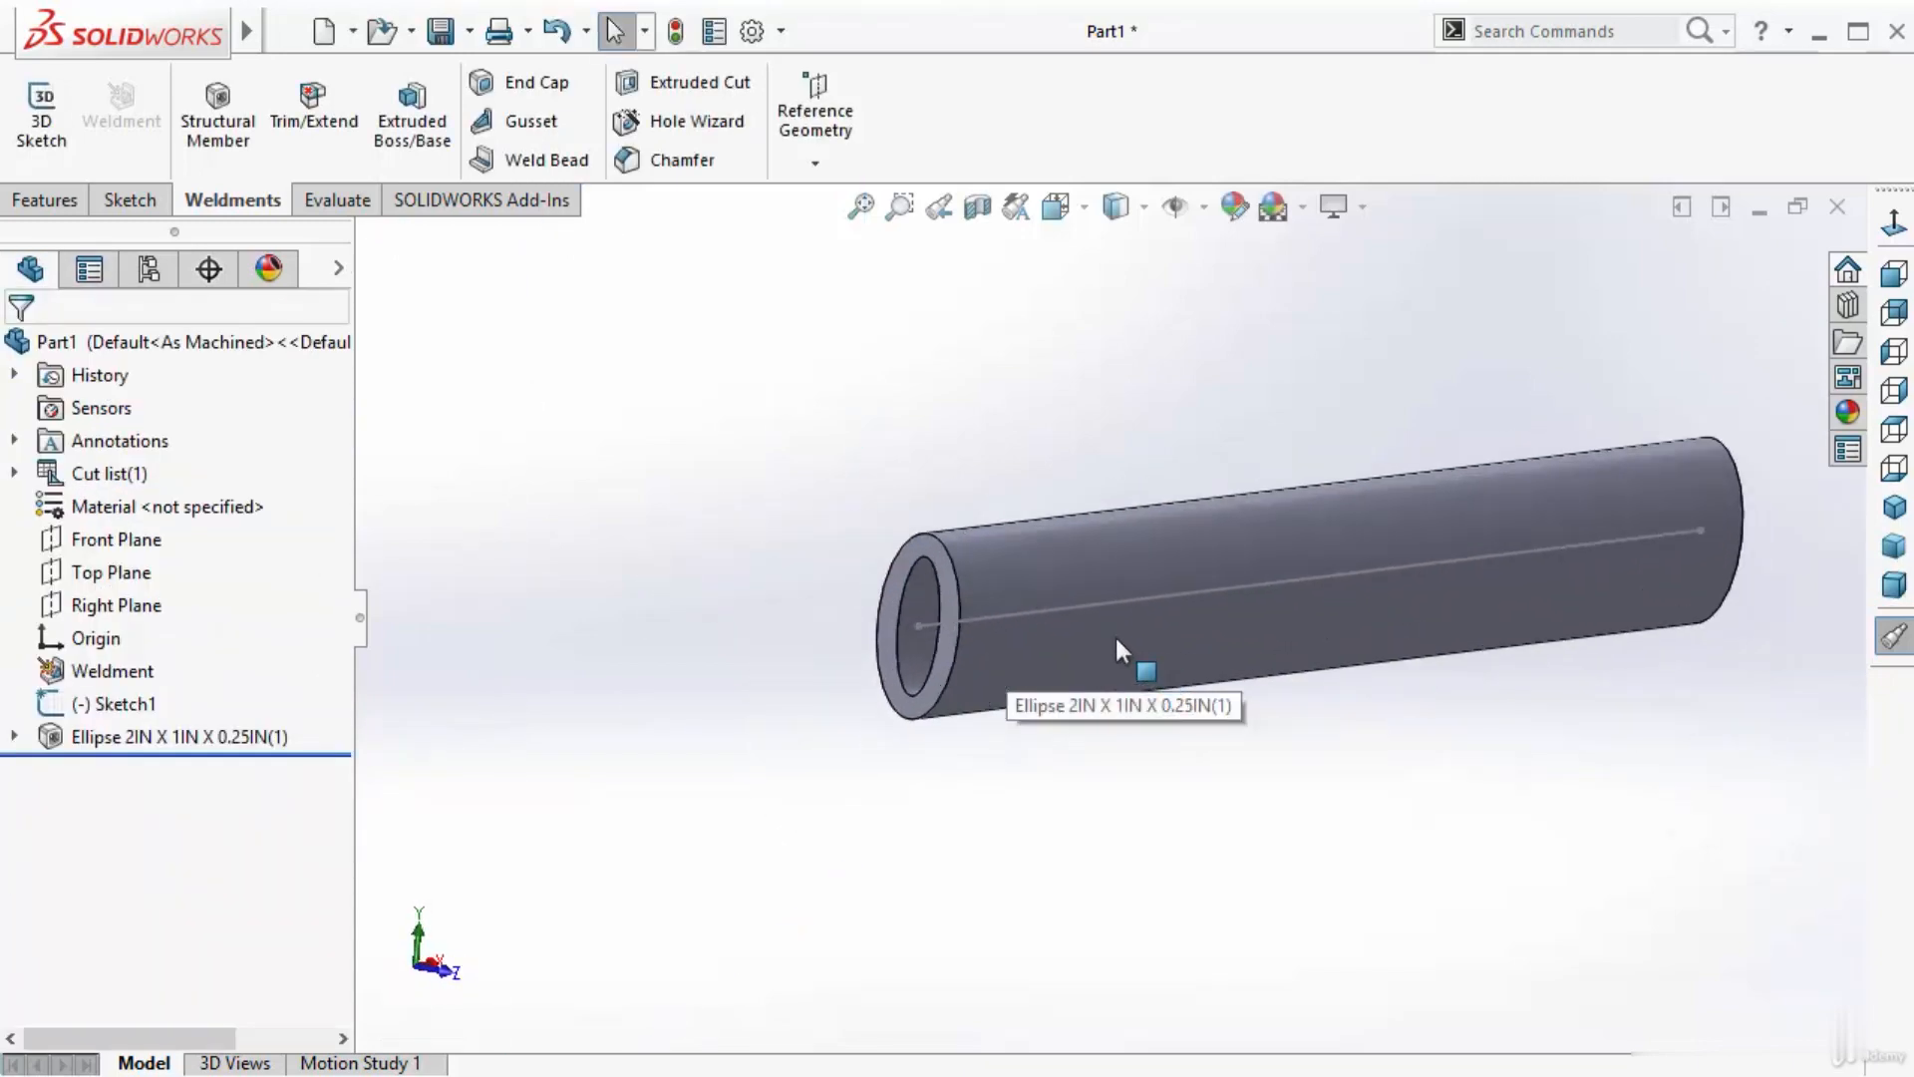
right_click(141, 738)
left_click(165, 657)
left_click_drag(342, 543, 217, 806)
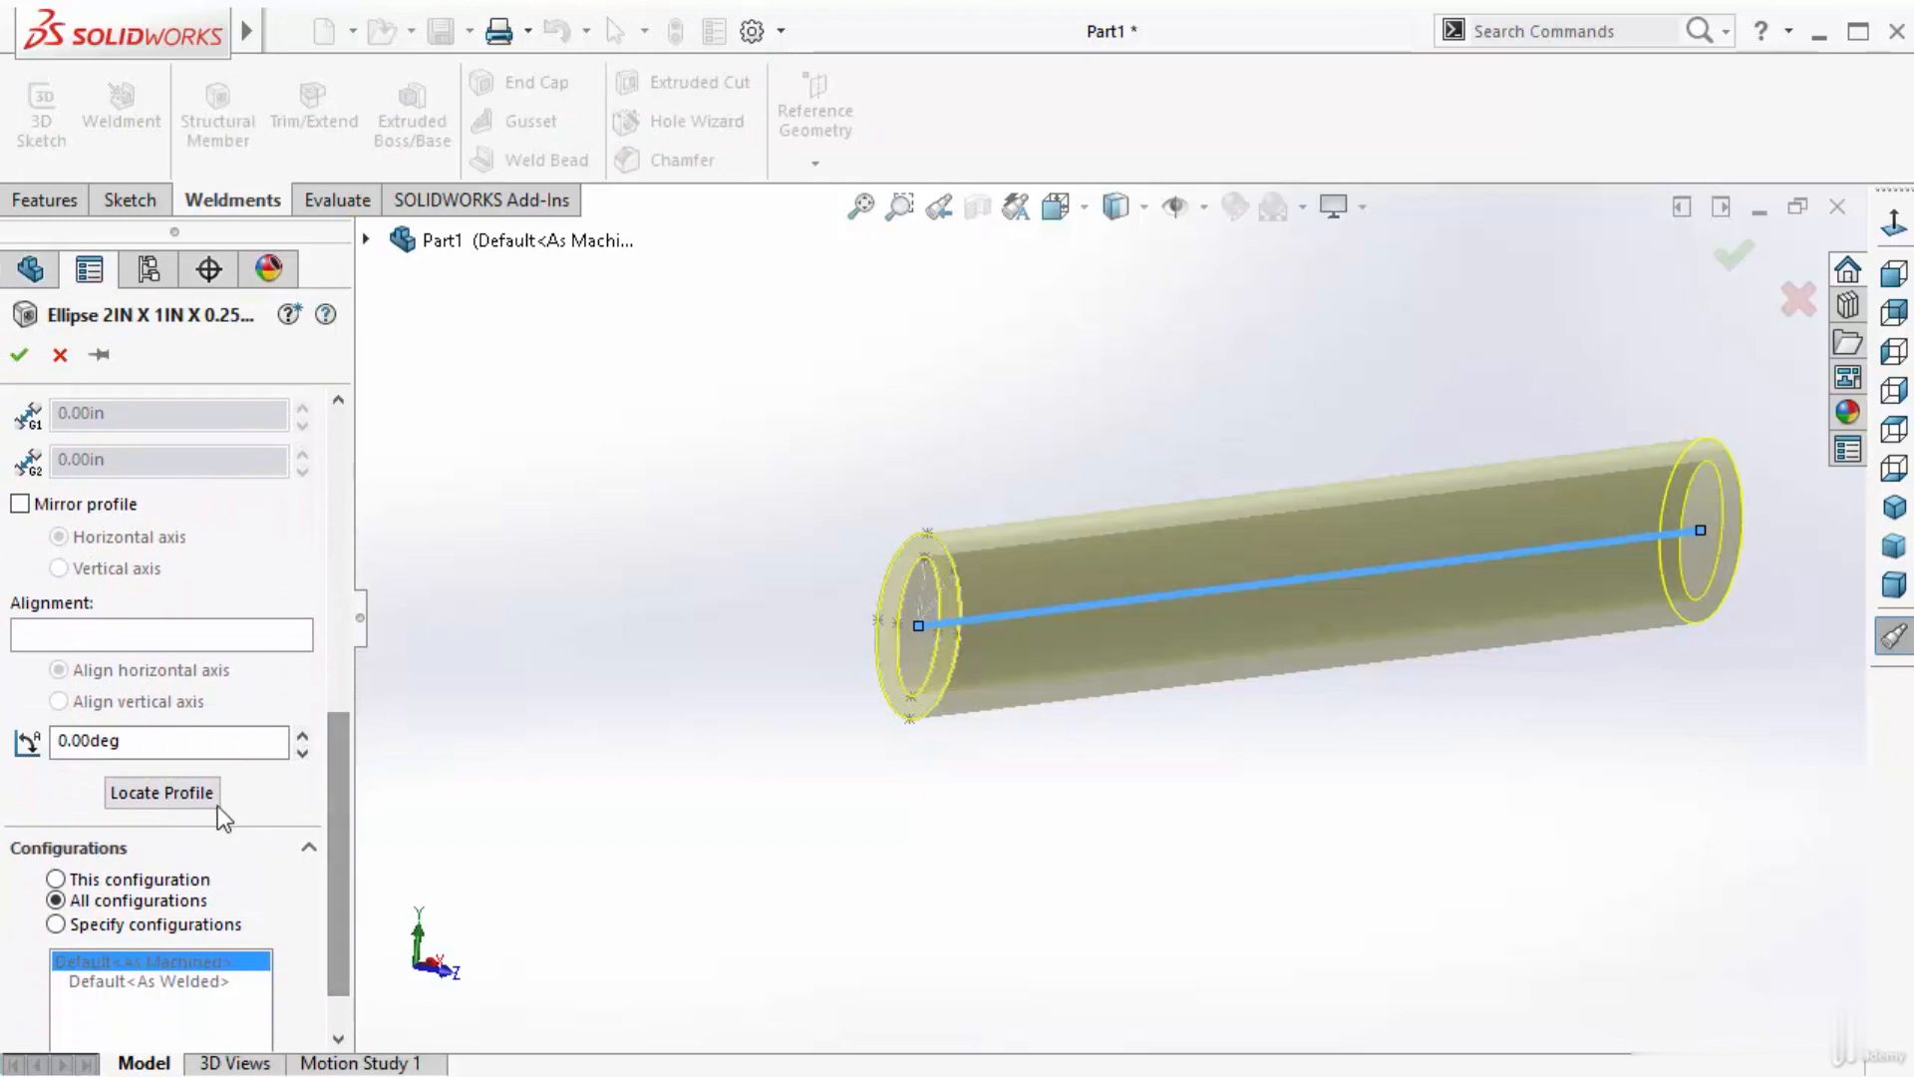
left_click(141, 794)
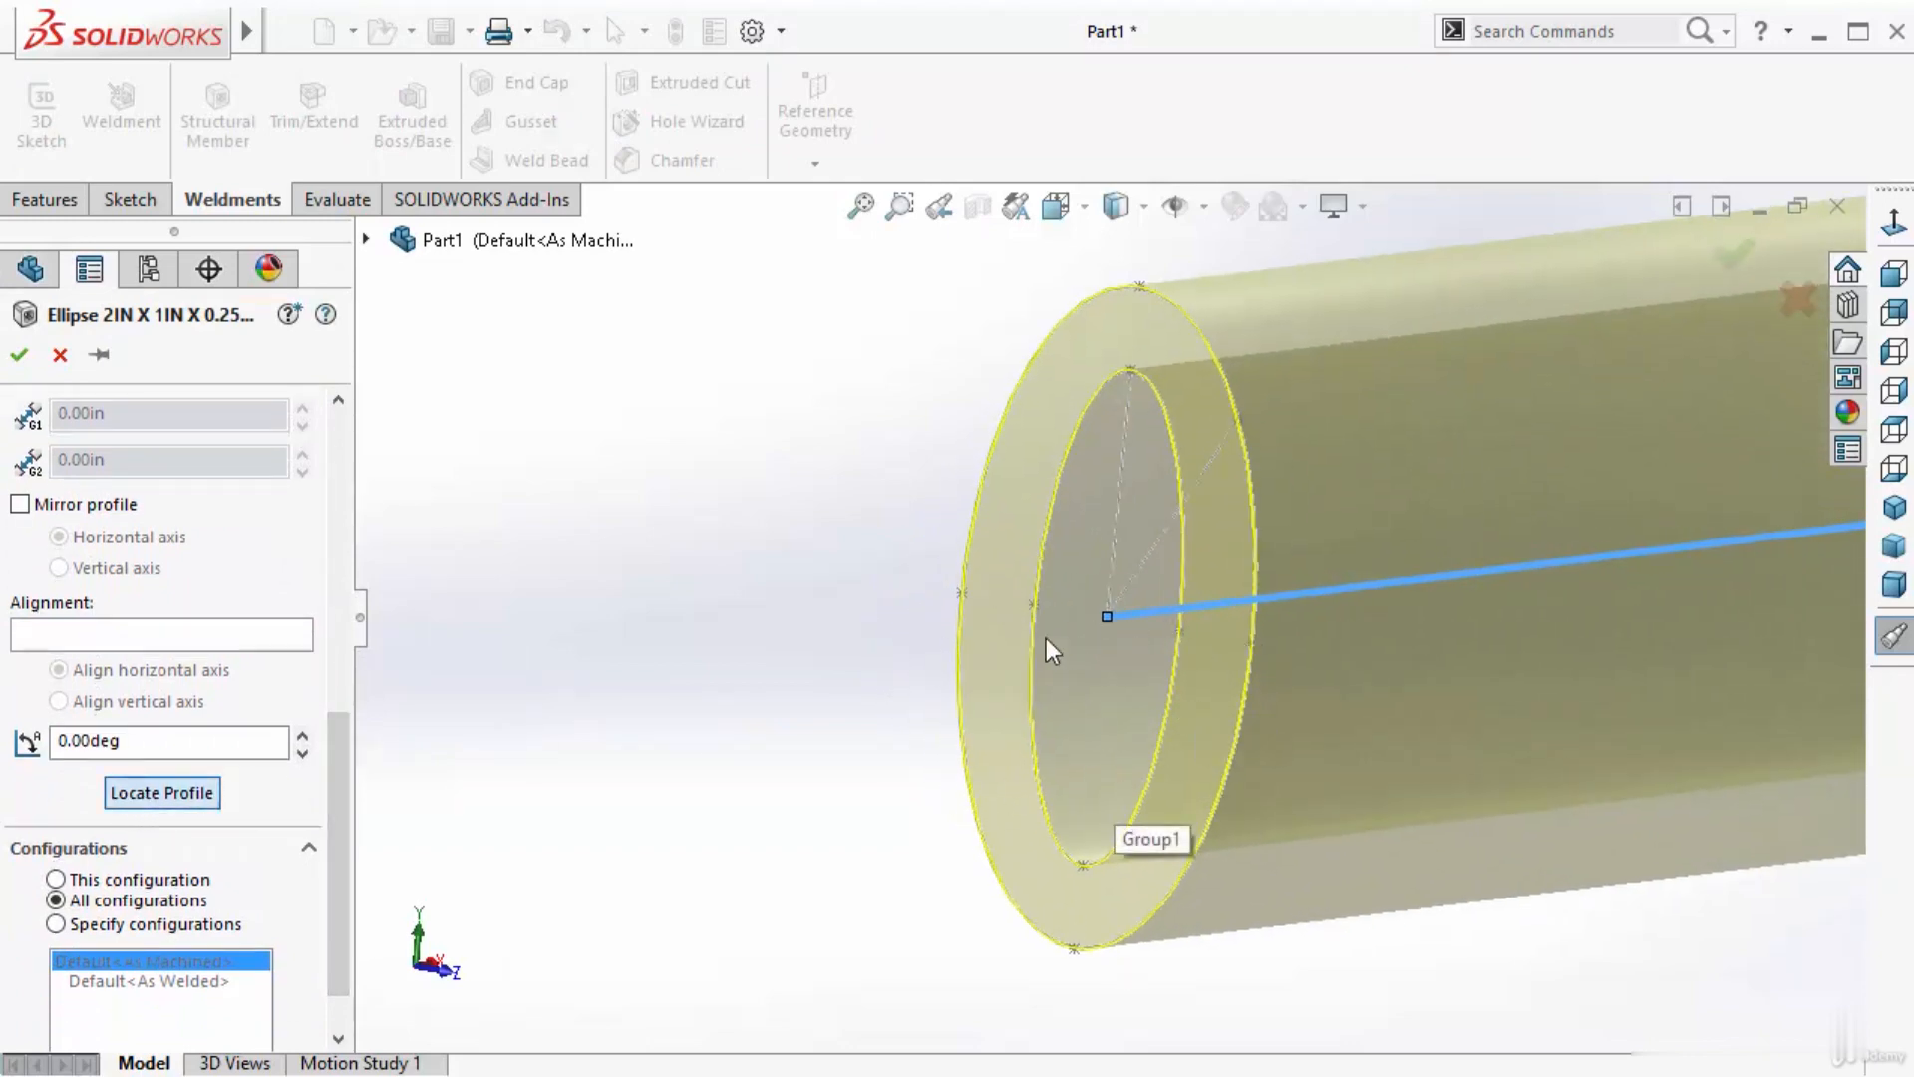
left_click(1033, 606)
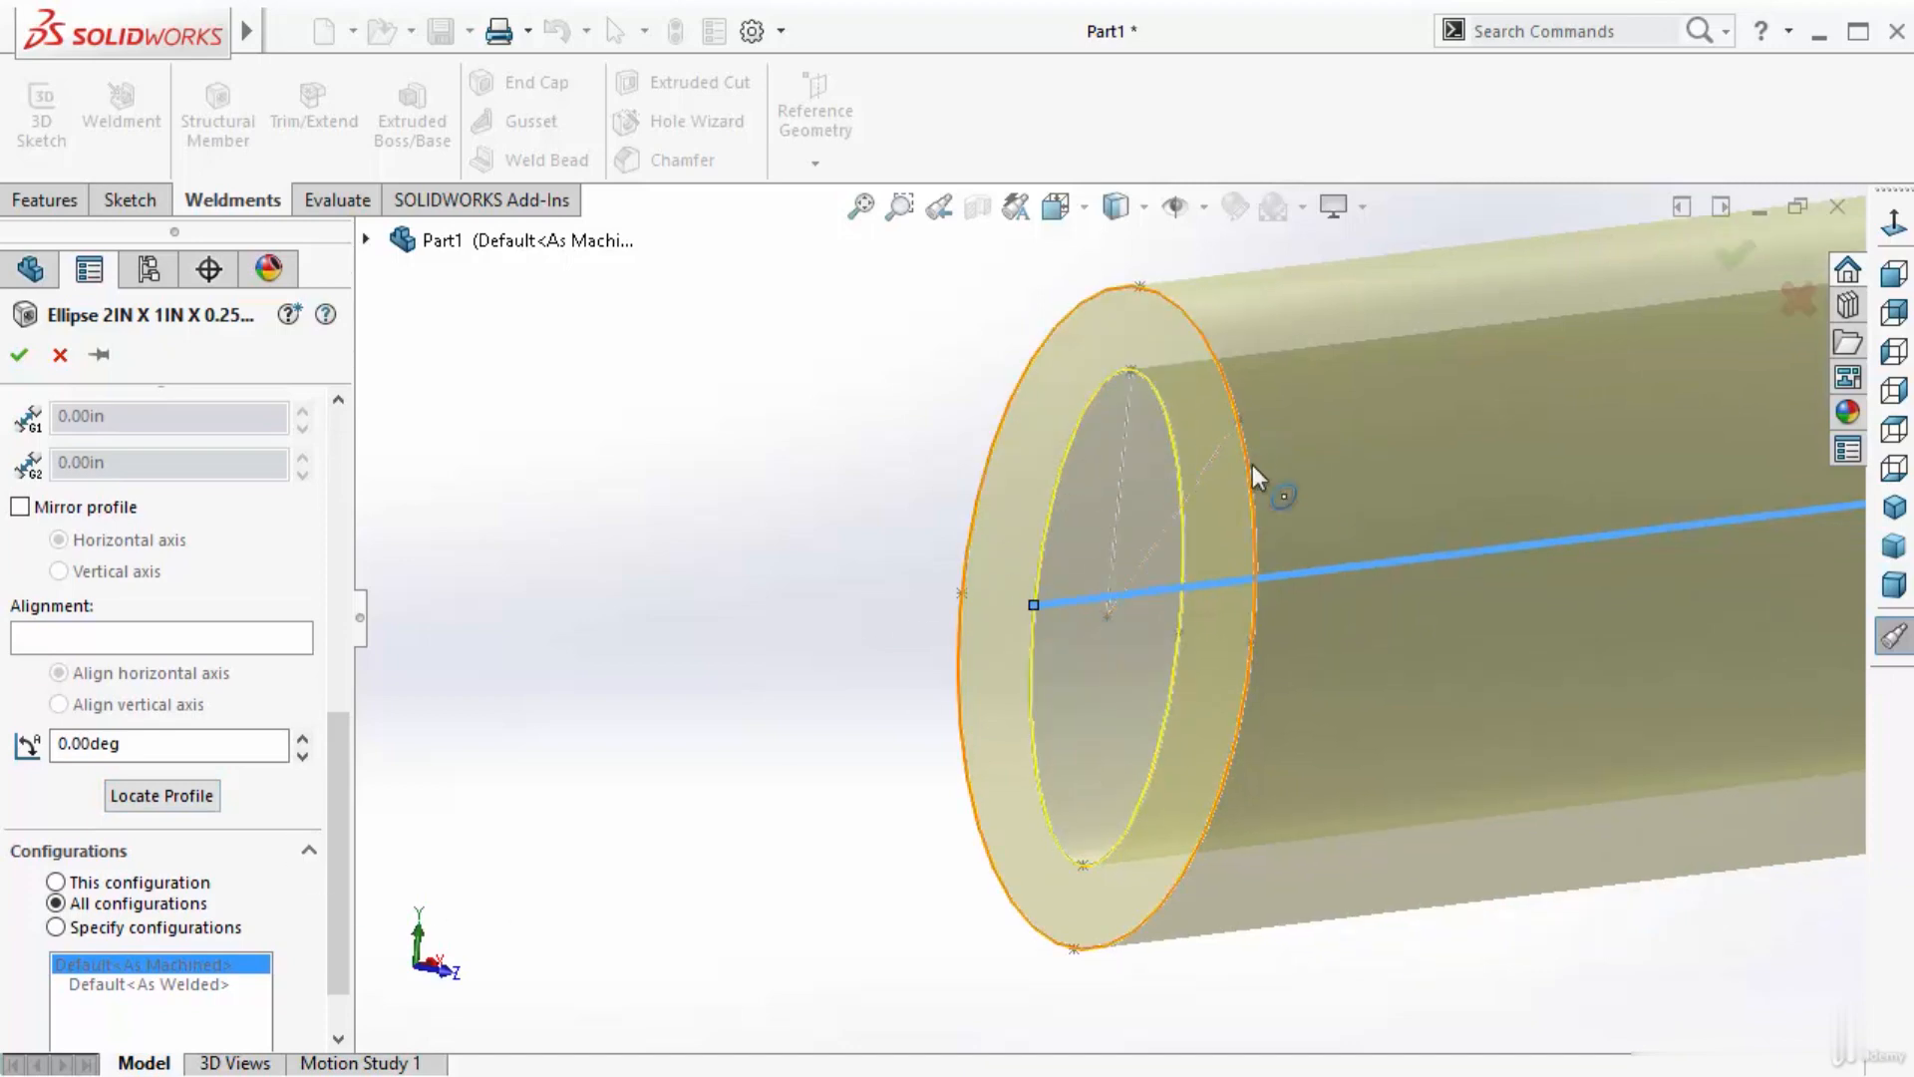
- Relocate the profile to the sloping centerline's endpoint on the outer ellipse and accept the structural member edit
middle_click_drag(1252, 465, 1380, 453)
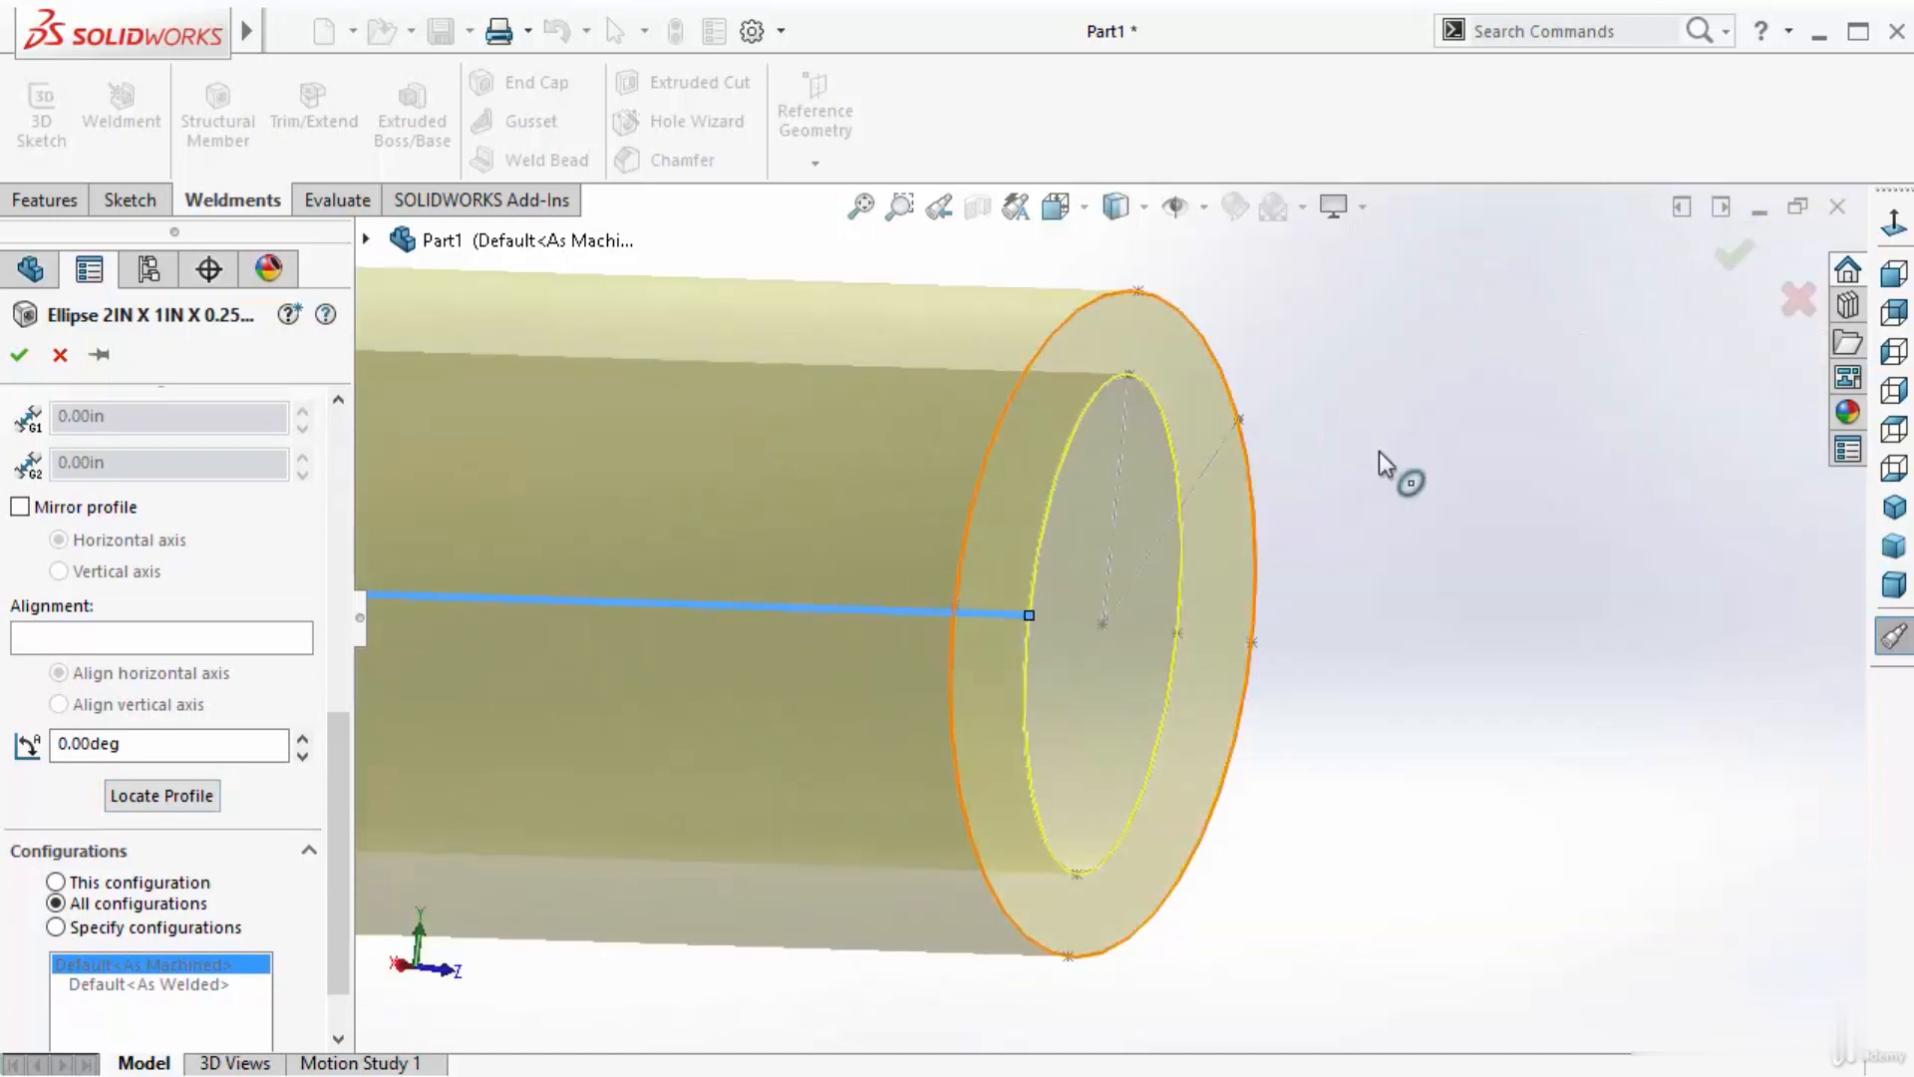
left_click(163, 797)
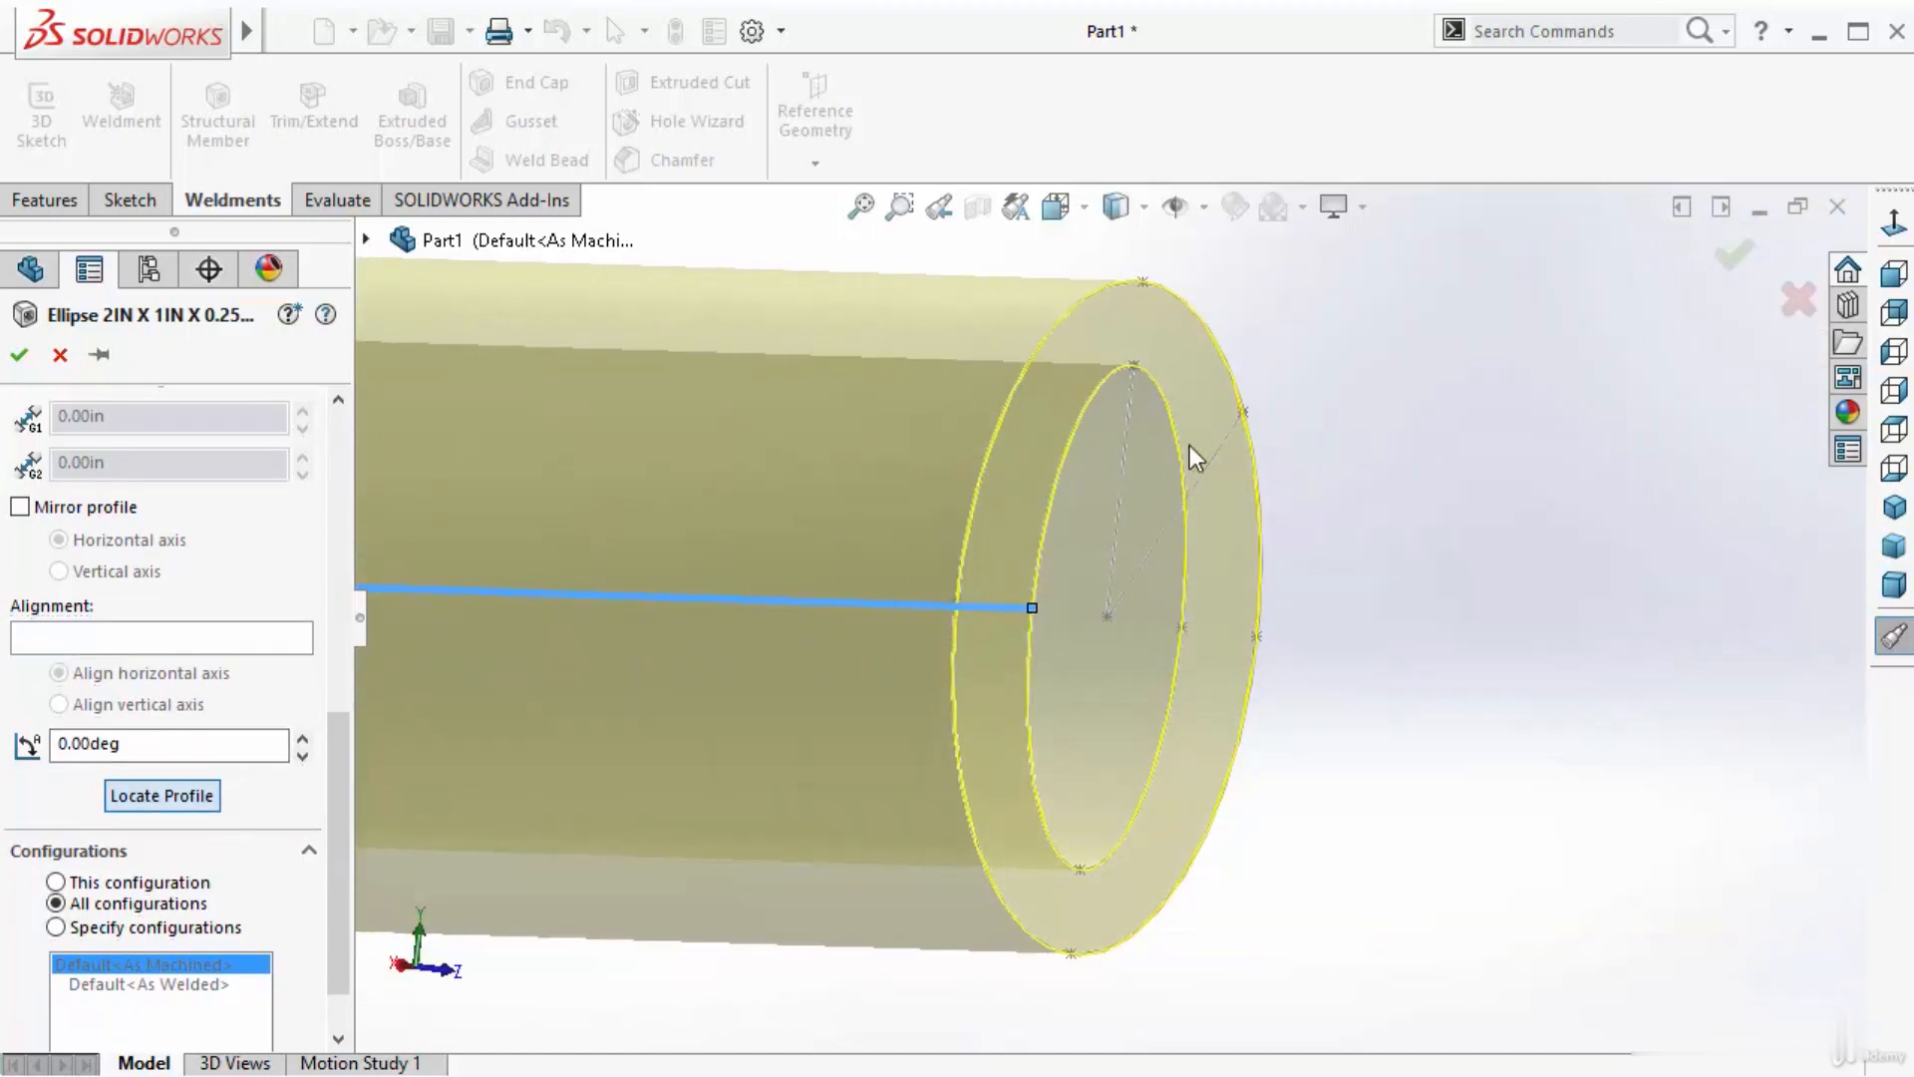
left_click(1244, 413)
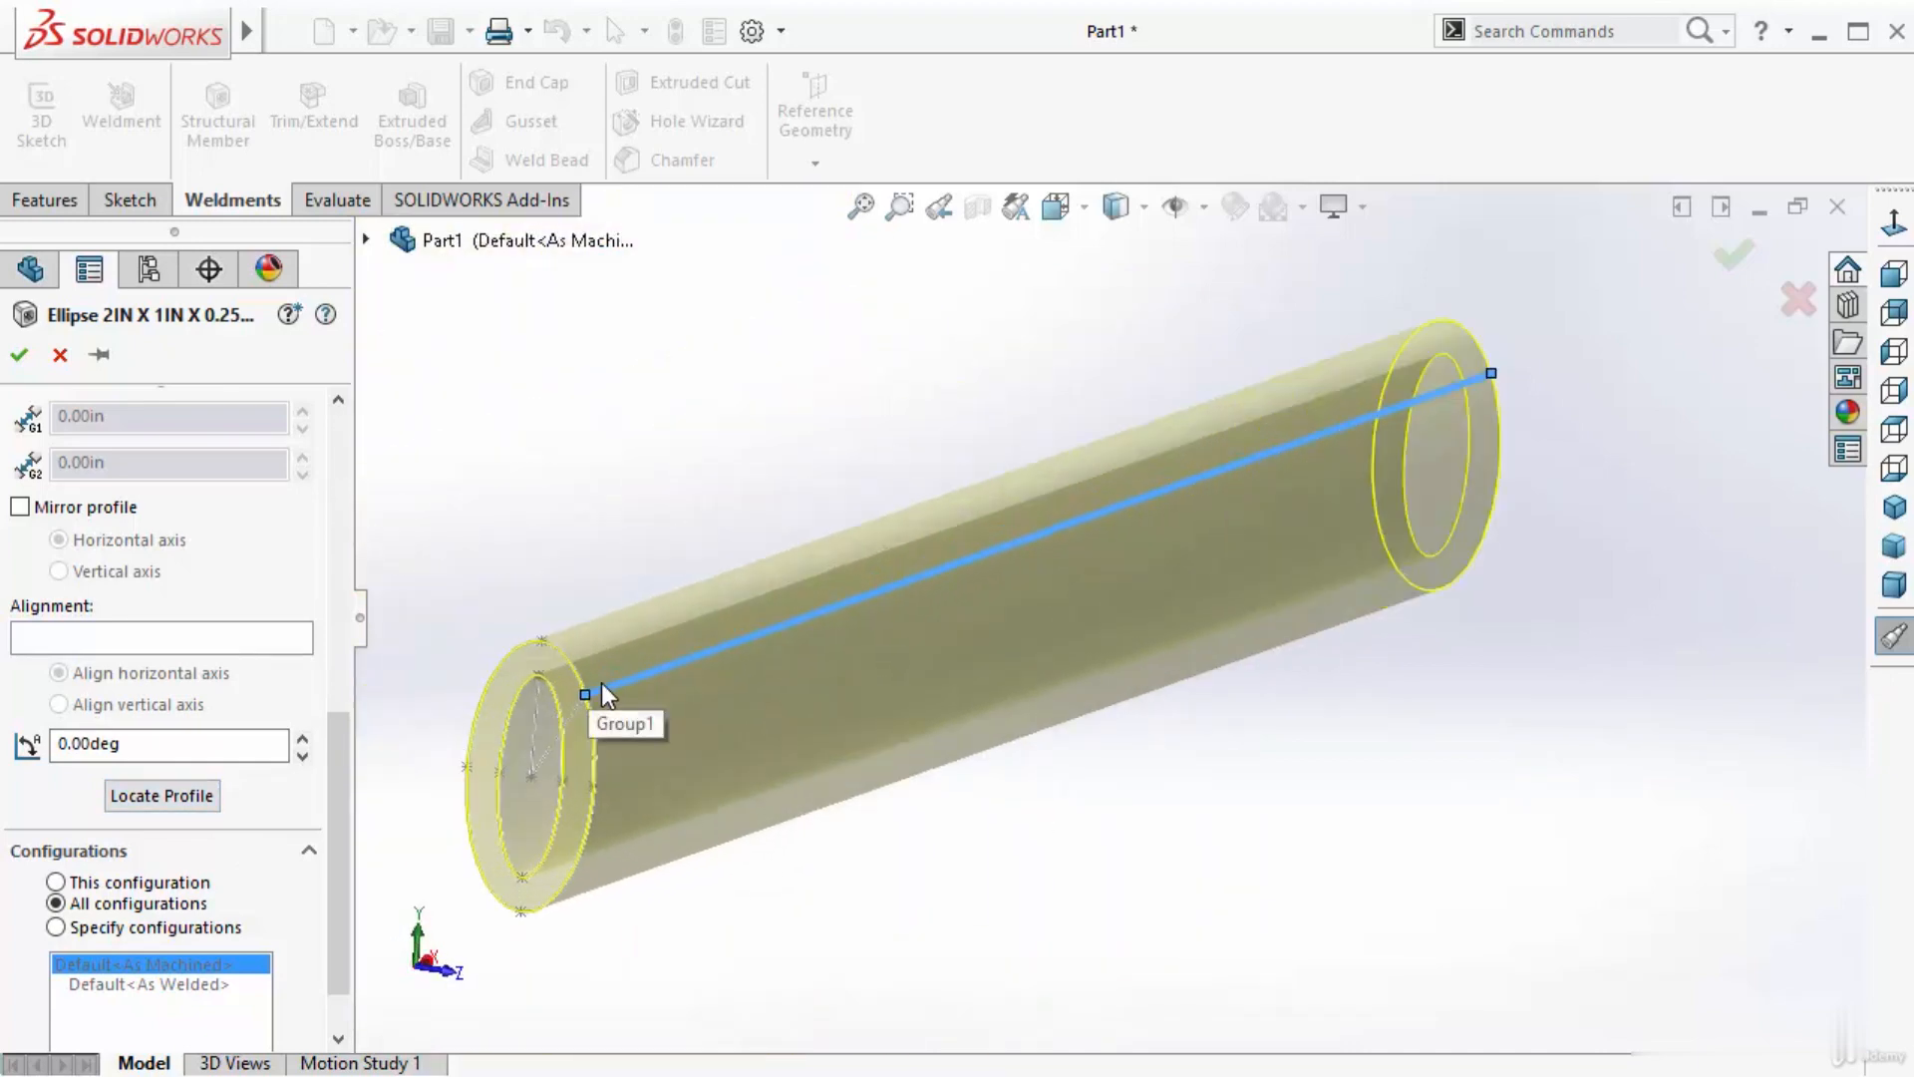
left_click(19, 354)
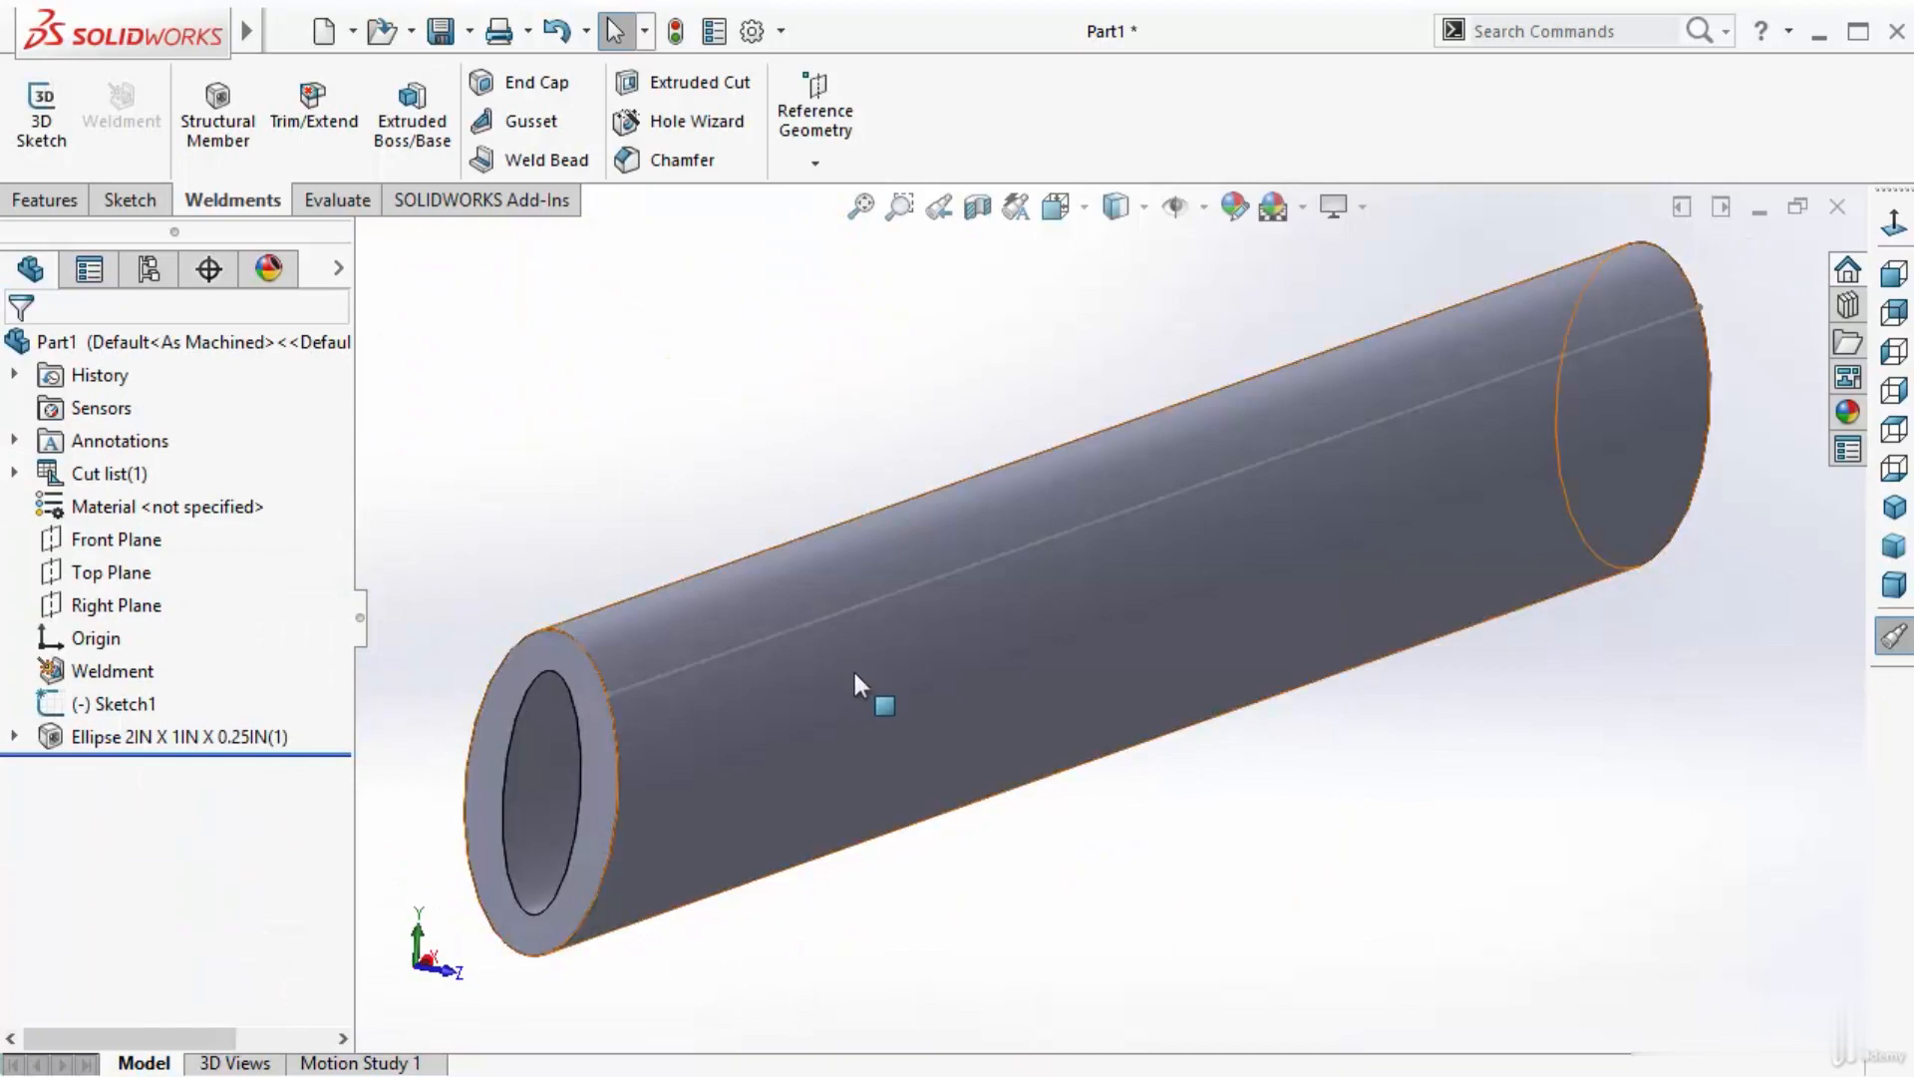